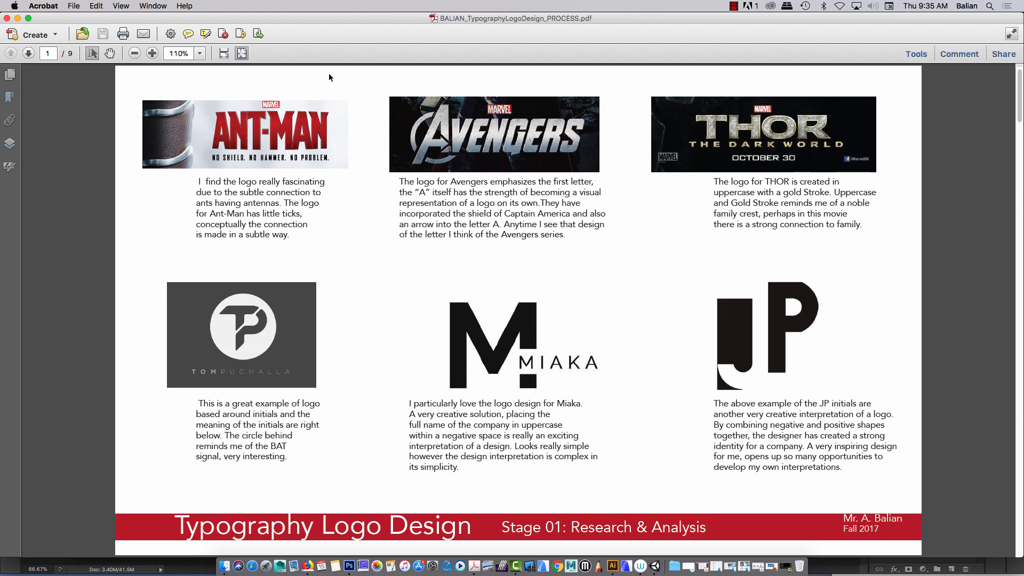
{"action": "scroll", "coordinate": [386, 182], "scroll_direction": "down", "scroll_amount": 15}
{"action": "scroll", "coordinate": [386, 181], "scroll_direction": "up", "scroll_amount": 15}
{"action": "left_click", "coordinate": [695, 567]}
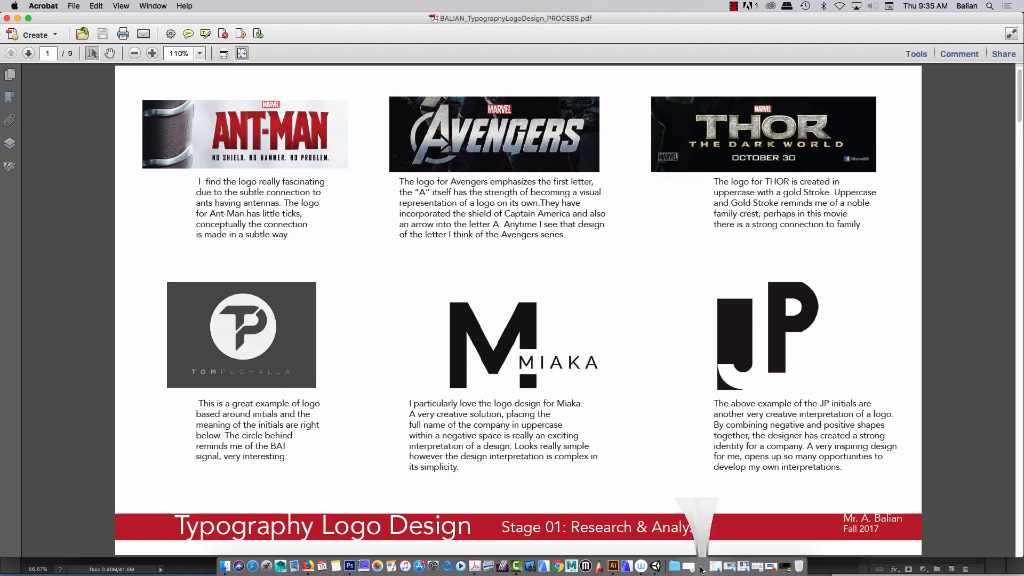
{"action": "left_click", "coordinate": [24, 18]}
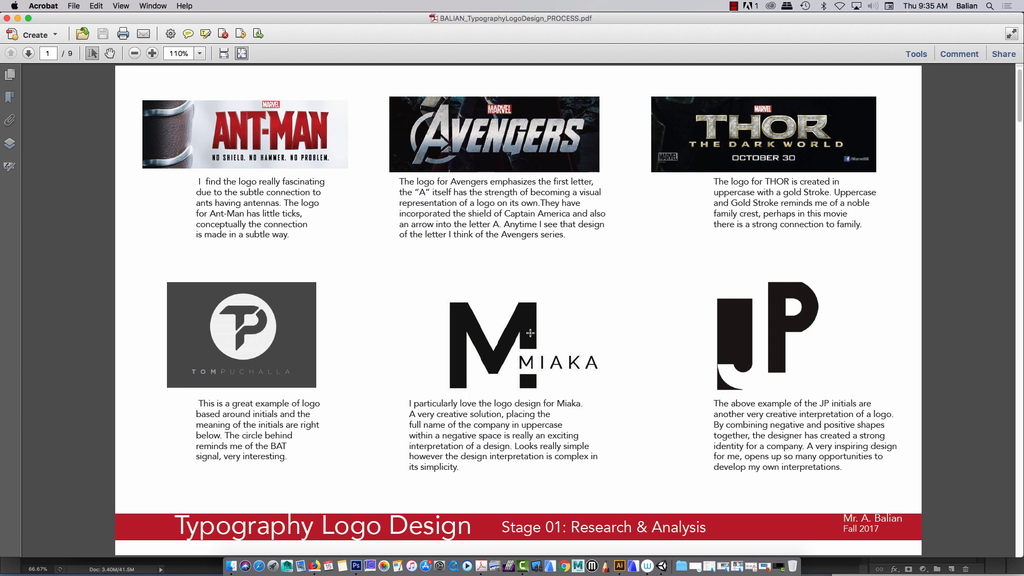
Step: Compare the reference logos on the Stage 01 research page with the Stage 02 concept sketches they inspired
{"action": "scroll", "coordinate": [528, 331], "scroll_direction": "down", "scroll_amount": 1}
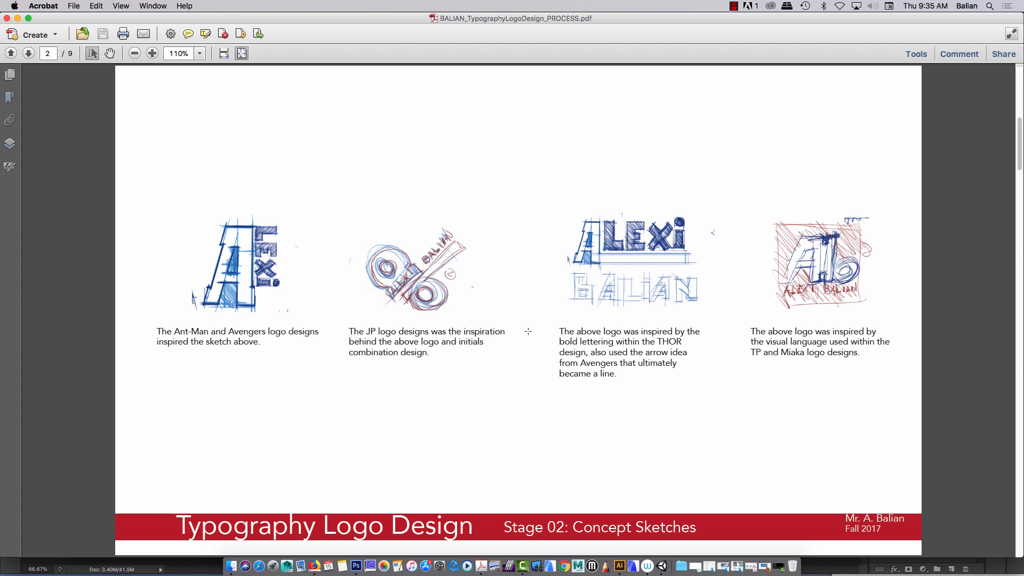
{"action": "scroll", "coordinate": [528, 332], "scroll_direction": "down", "scroll_amount": 1}
{"action": "scroll", "coordinate": [528, 332], "scroll_direction": "up", "scroll_amount": 2}
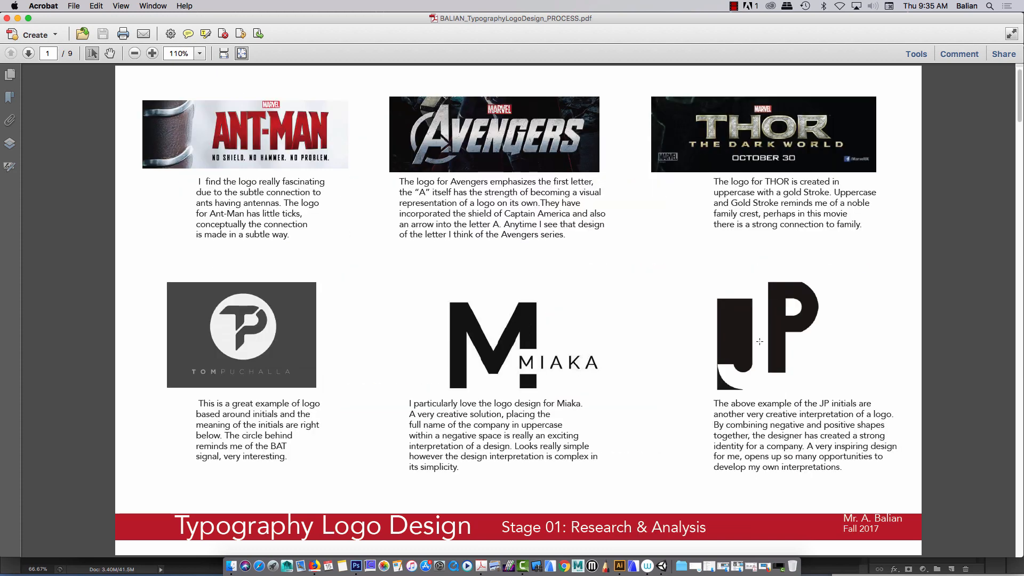
{"action": "scroll", "coordinate": [675, 318], "scroll_direction": "down", "scroll_amount": 1}
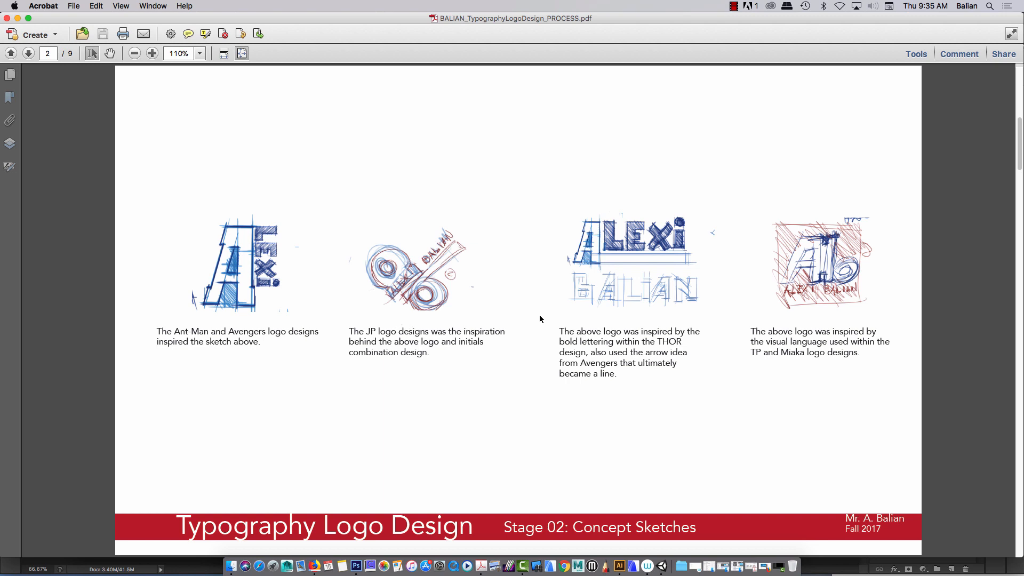
{"action": "scroll", "coordinate": [350, 262], "scroll_direction": "up", "scroll_amount": 1}
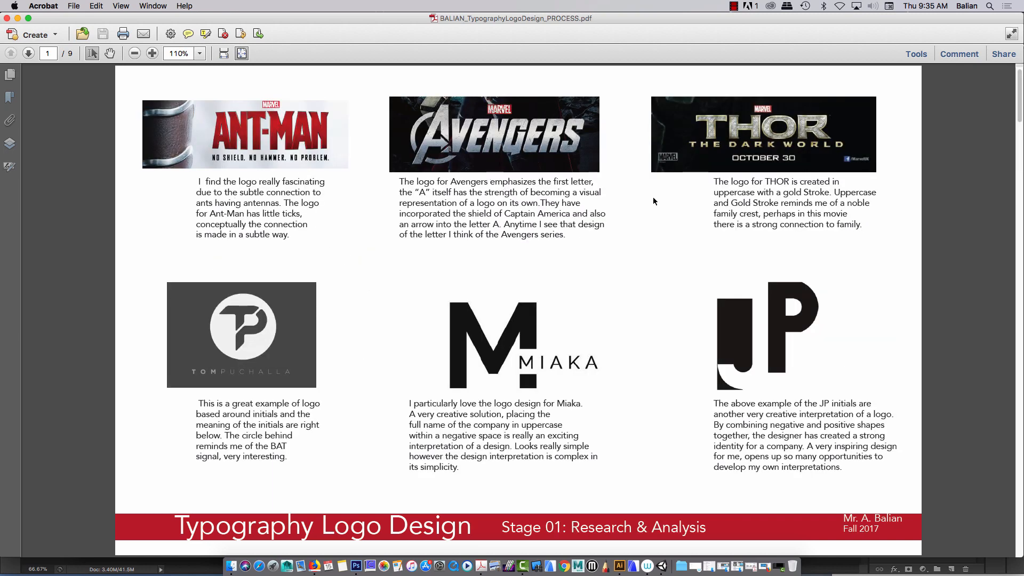
{"action": "scroll", "coordinate": [654, 201], "scroll_direction": "down", "scroll_amount": 1}
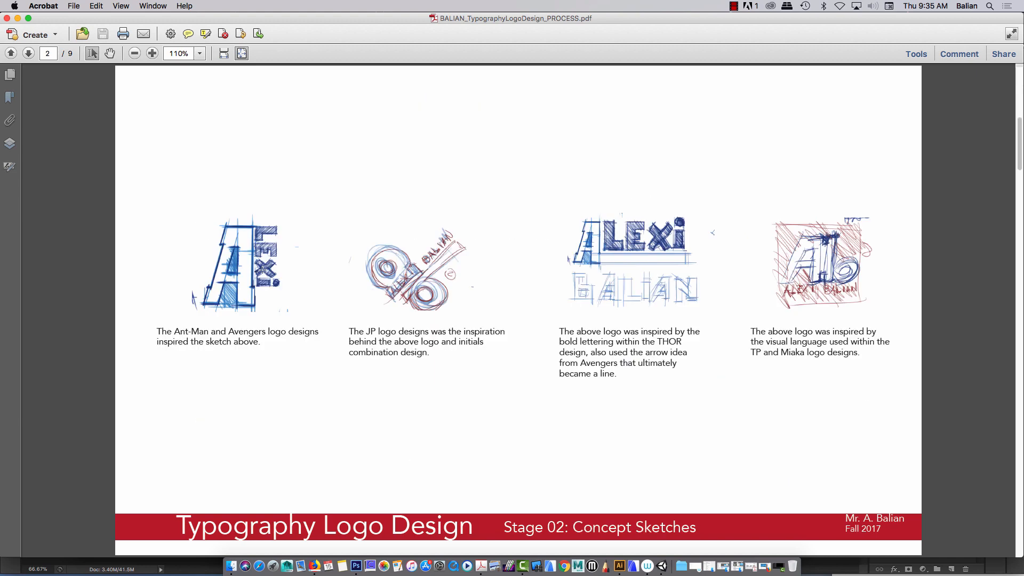
{"action": "scroll", "coordinate": [263, 270], "scroll_direction": "up", "scroll_amount": 1}
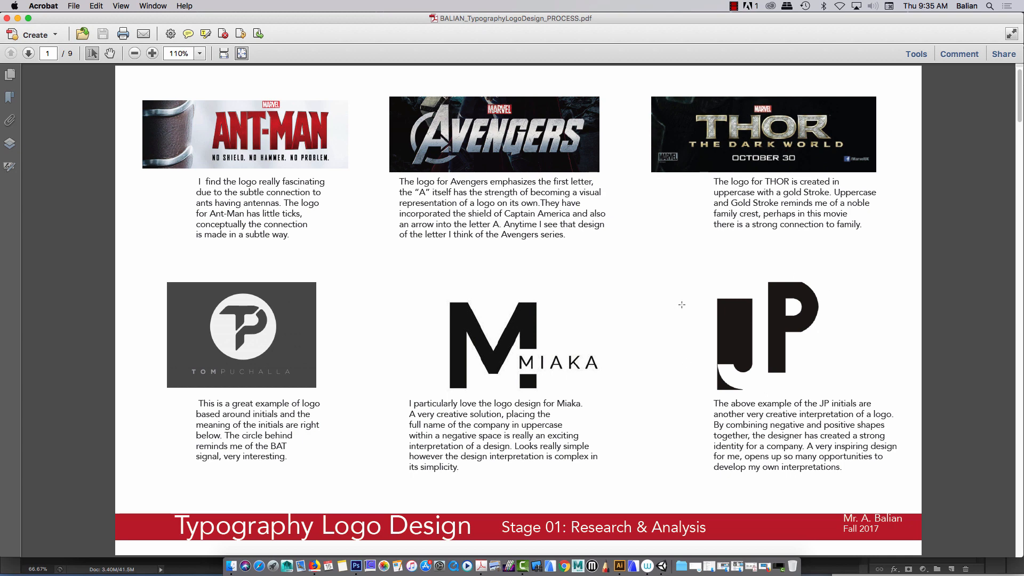
{"action": "scroll", "coordinate": [663, 365], "scroll_direction": "down", "scroll_amount": 1}
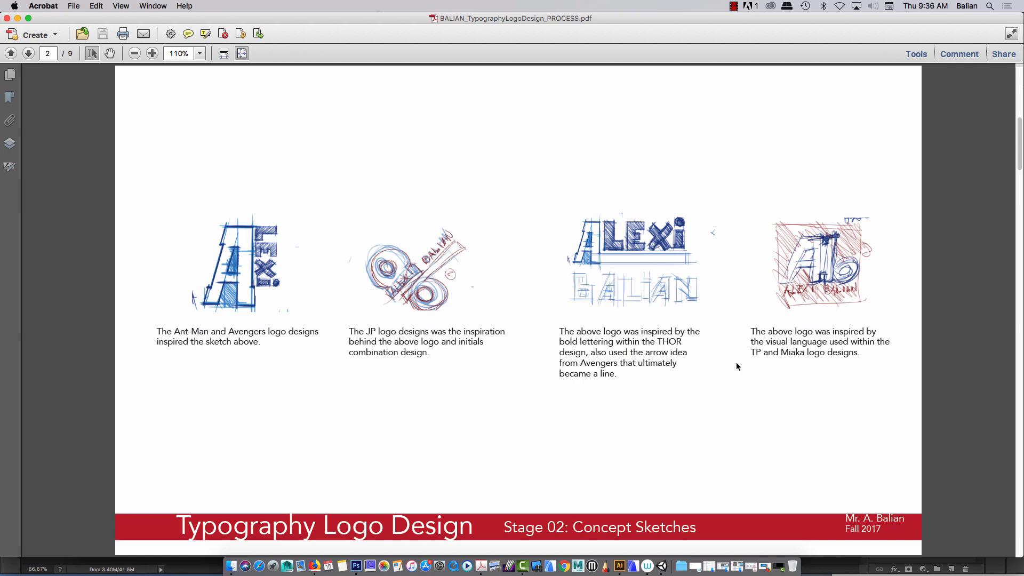
{"action": "scroll", "coordinate": [796, 361], "scroll_direction": "up", "scroll_amount": 1}
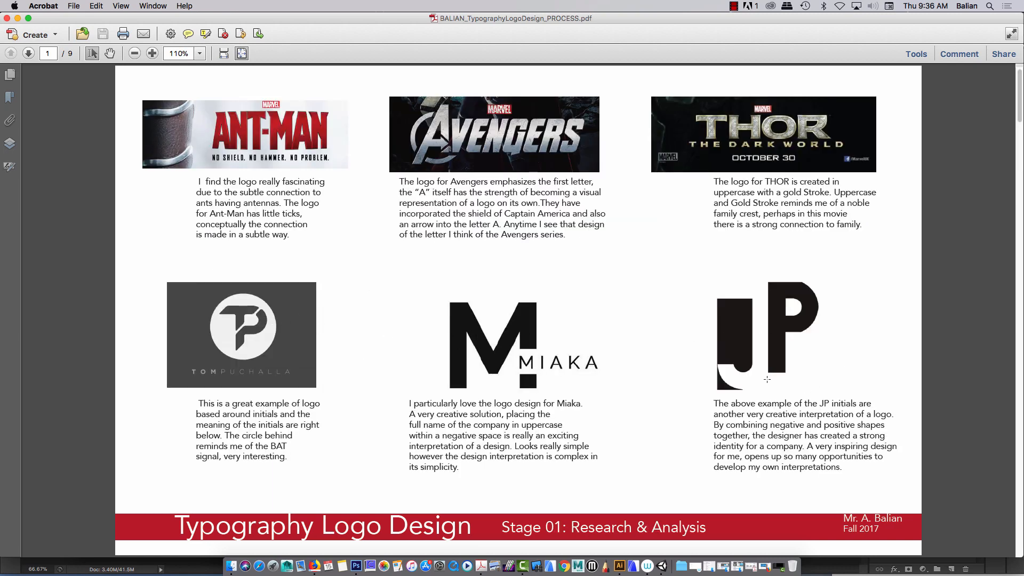
{"action": "scroll", "coordinate": [763, 382], "scroll_direction": "down", "scroll_amount": 2}
{"action": "scroll", "coordinate": [762, 384], "scroll_direction": "up", "scroll_amount": 1}
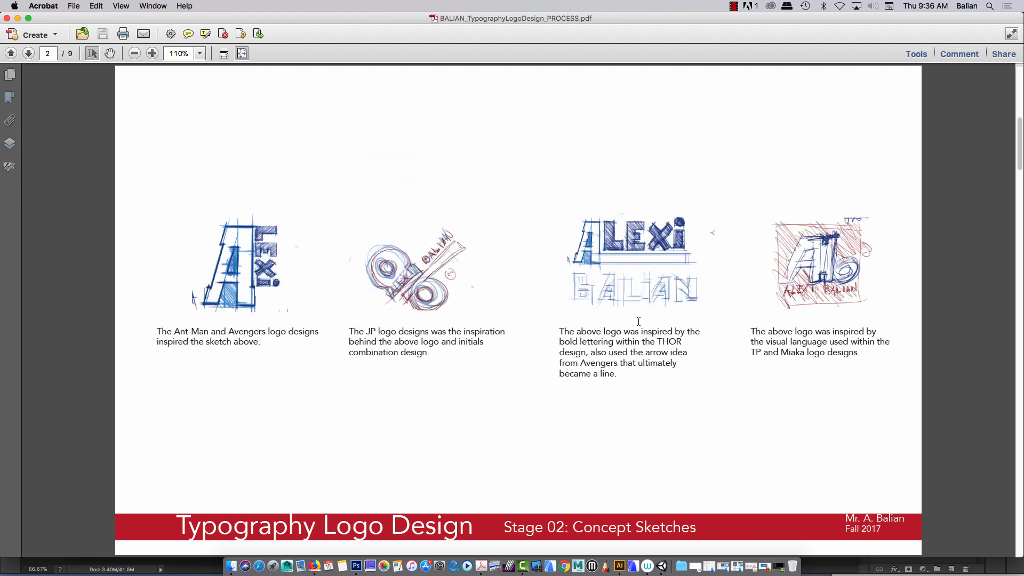
Step: Review the remaining process pages, from Stage 03 concept development and Stage 04 refinement to the Stage 05 final product
{"action": "scroll", "coordinate": [605, 305], "scroll_direction": "down", "scroll_amount": 1}
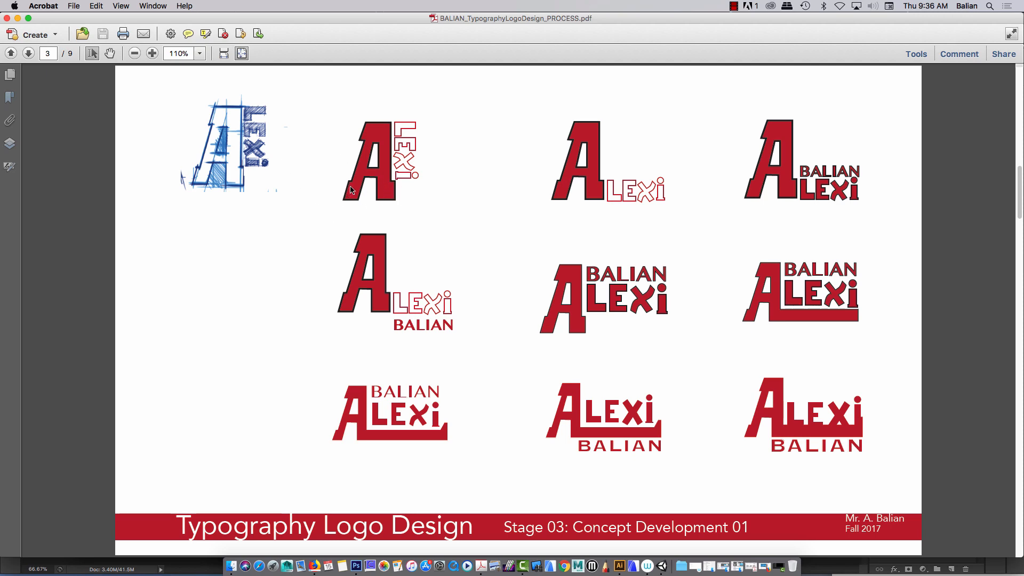
{"action": "scroll", "coordinate": [350, 189], "scroll_direction": "down", "scroll_amount": 1}
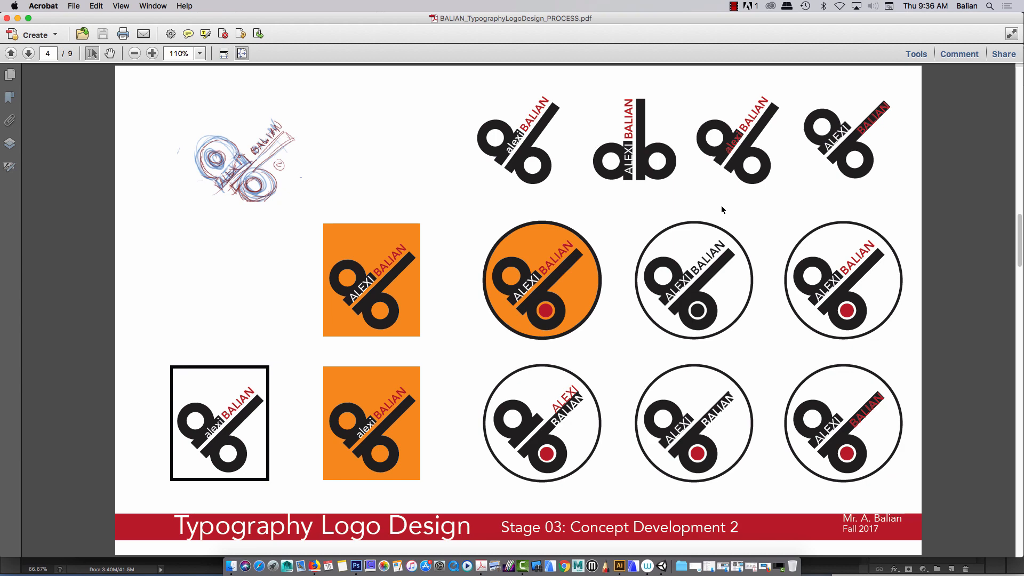
{"action": "scroll", "coordinate": [644, 431], "scroll_direction": "down", "scroll_amount": 1}
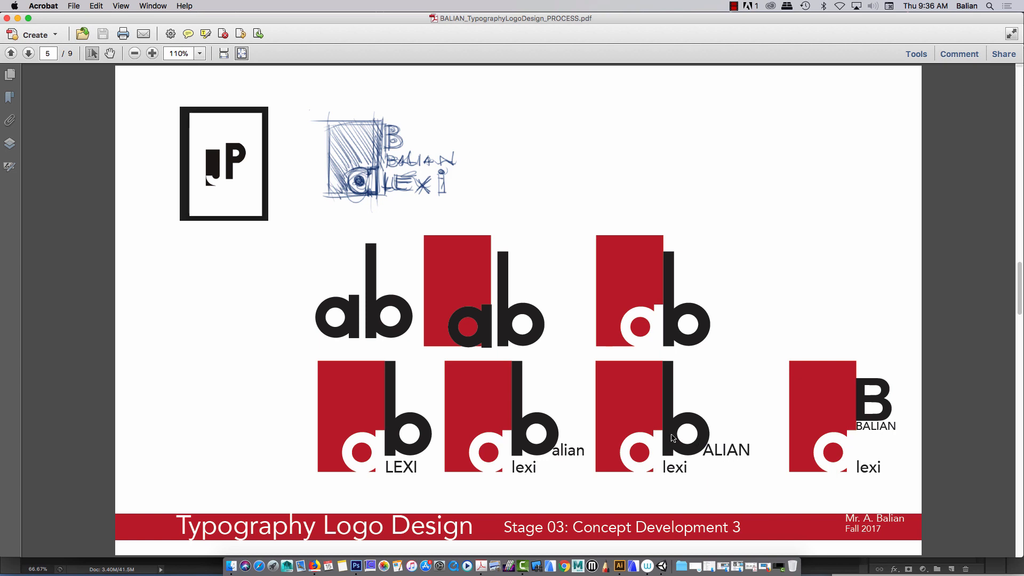
{"action": "key", "text": "Right"}
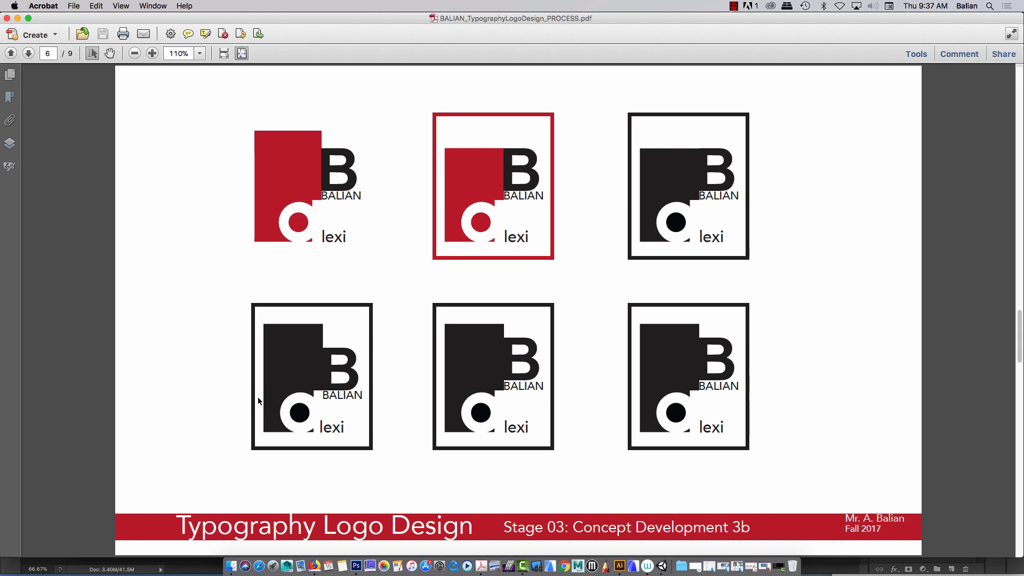
{"action": "key", "text": "Right"}
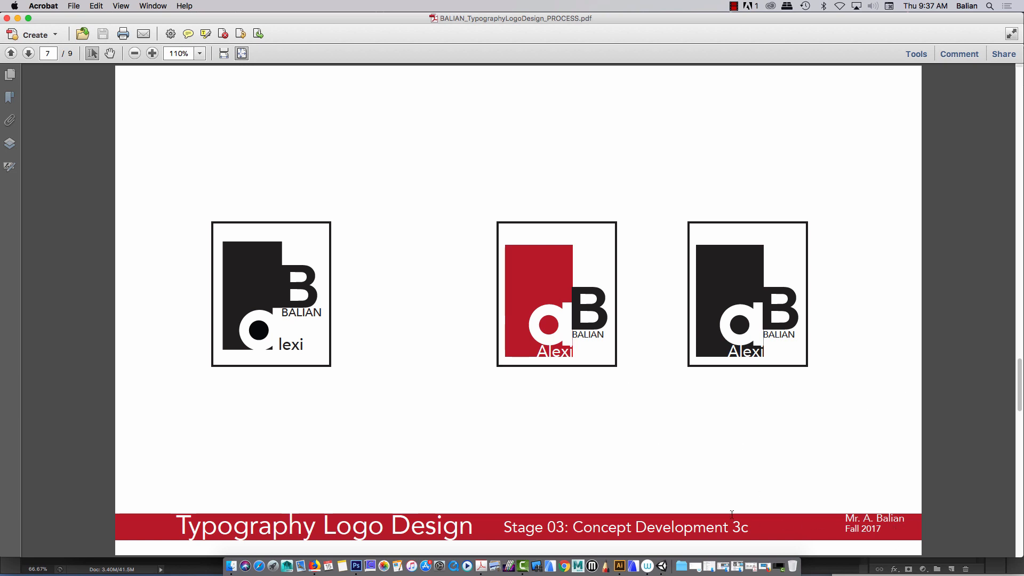
{"action": "scroll", "coordinate": [723, 373], "scroll_direction": "down", "scroll_amount": 1}
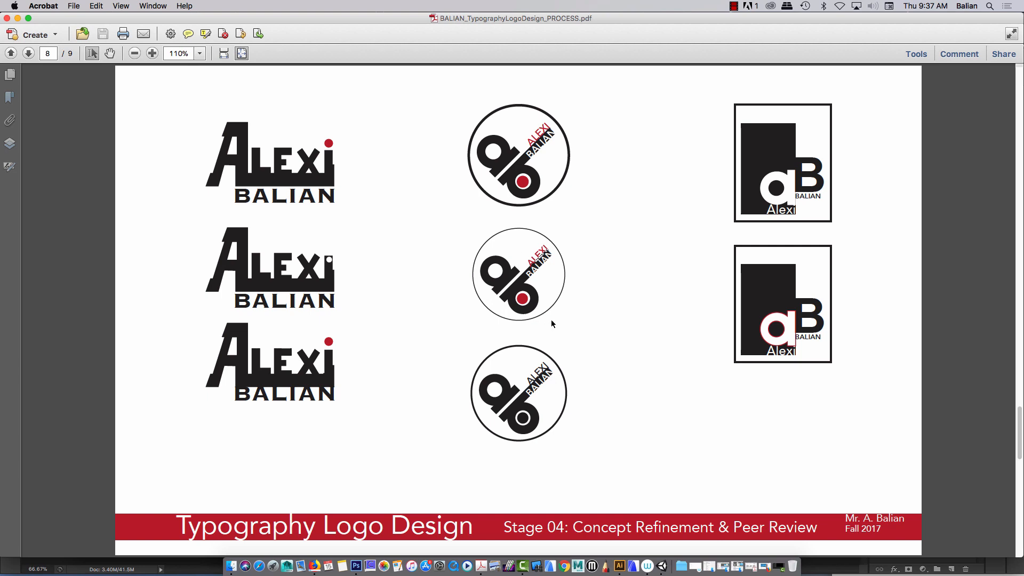
{"action": "scroll", "coordinate": [675, 341], "scroll_direction": "down", "scroll_amount": 1}
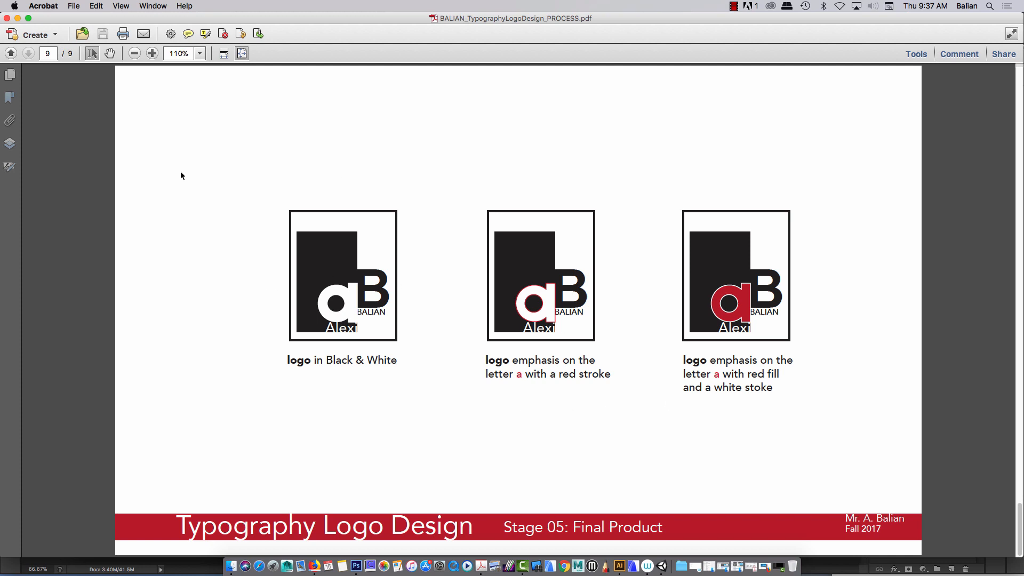
Step: Clear the PDF and both Finder windows off the screen and switch to Adobe Illustrator
{"action": "left_click", "coordinate": [18, 18]}
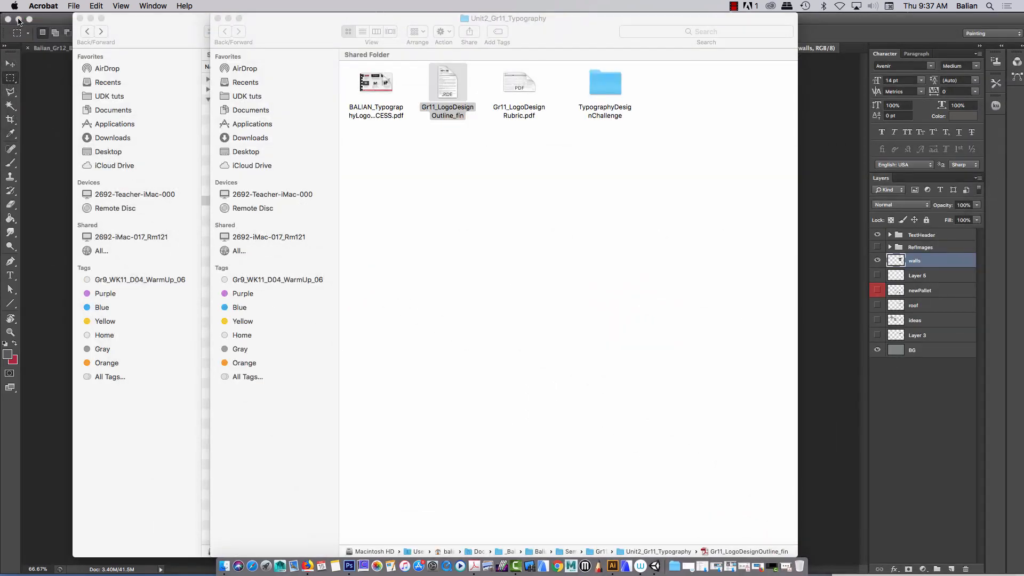
{"action": "left_click", "coordinate": [80, 18]}
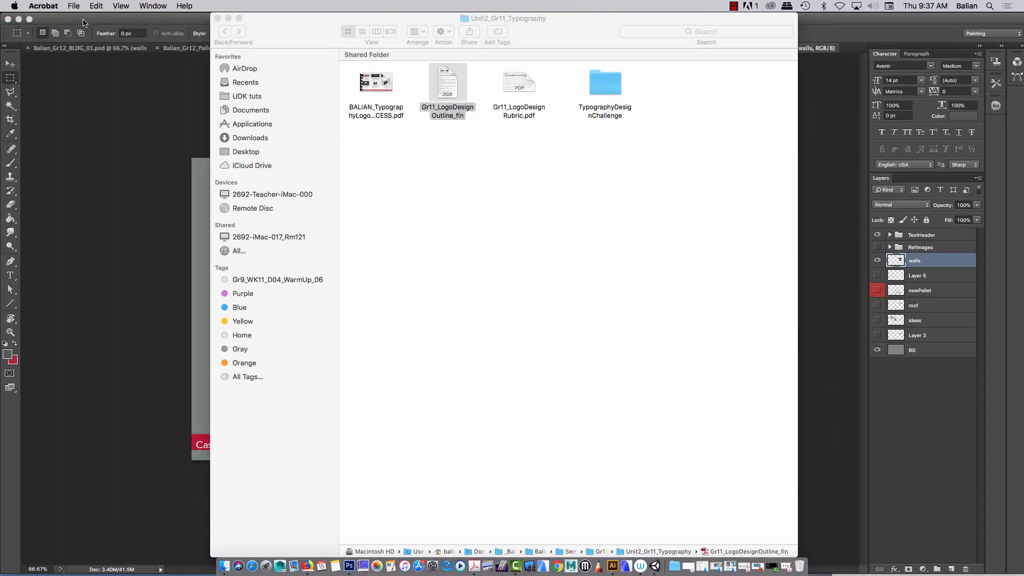
{"action": "left_click", "coordinate": [219, 19]}
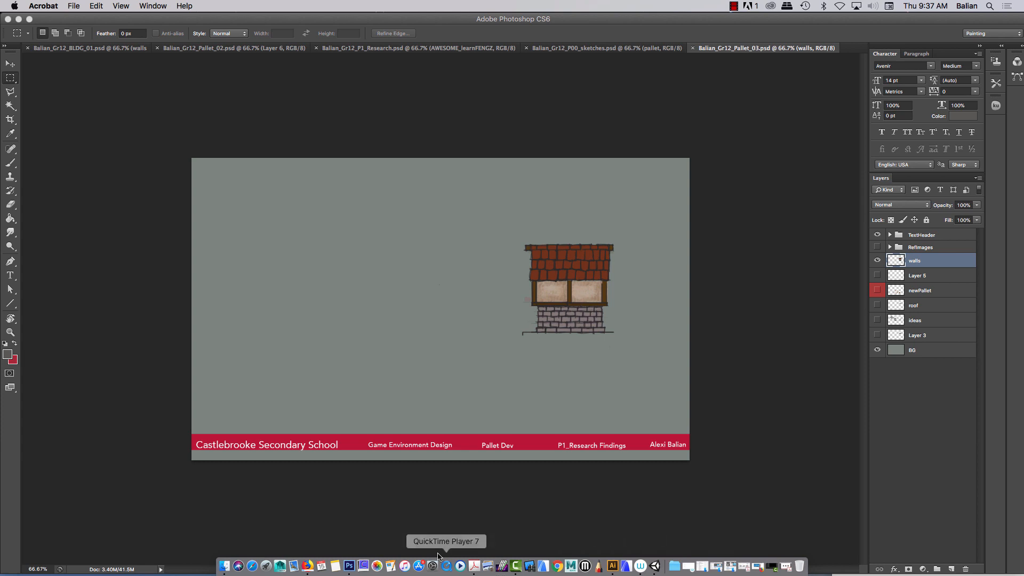
{"action": "left_click", "coordinate": [241, 53]}
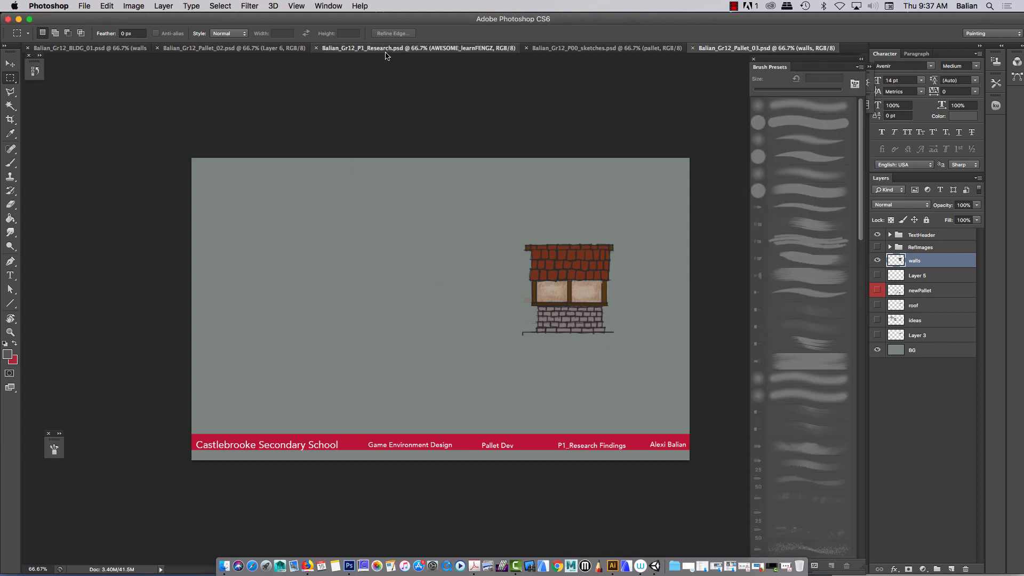
{"action": "left_click", "coordinate": [387, 53]}
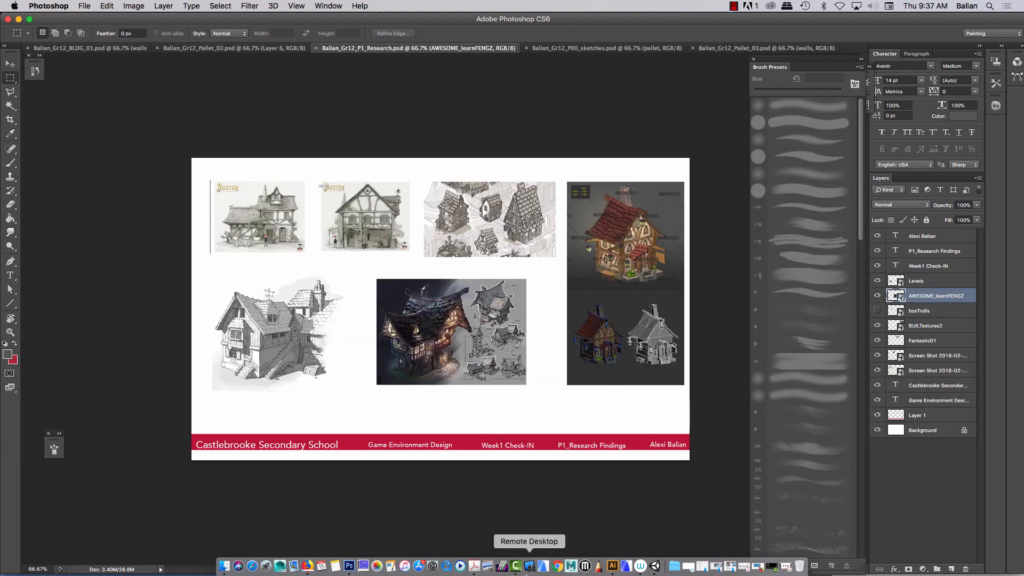
{"action": "left_click", "coordinate": [615, 568]}
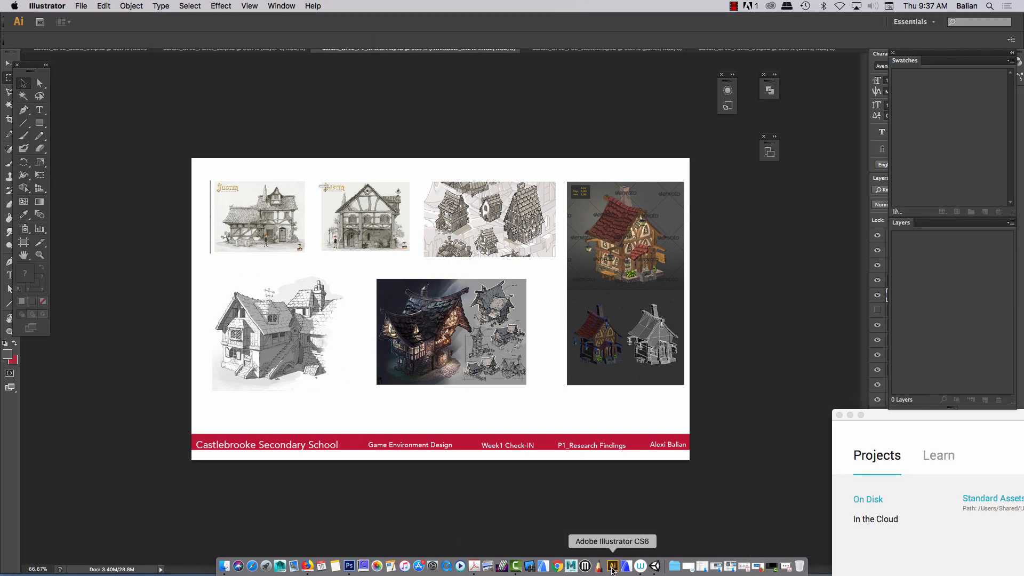
Step: Create a new document named TypographyPractice with 4 artboards
{"action": "left_click", "coordinate": [80, 6]}
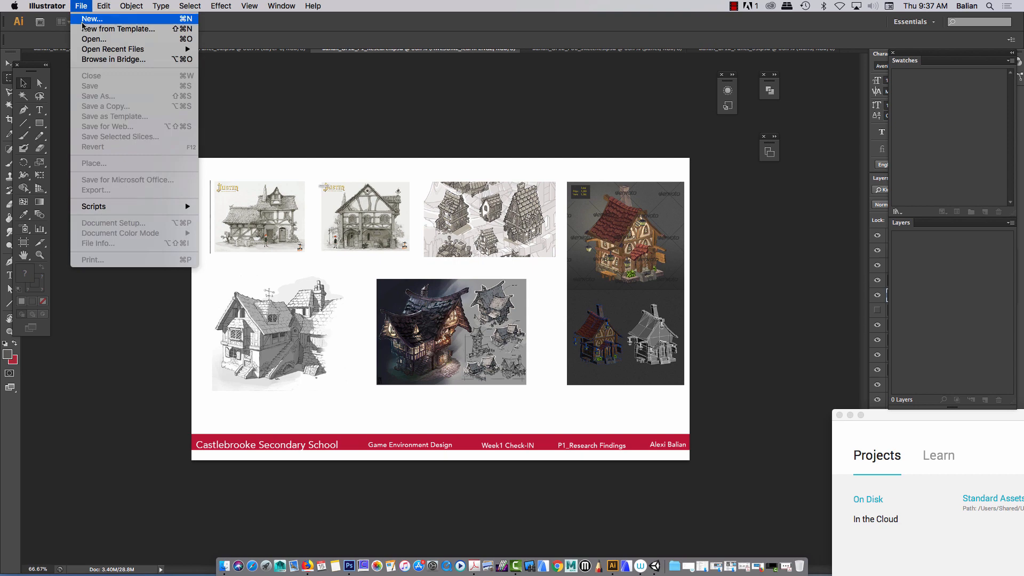
{"action": "left_click", "coordinate": [83, 23]}
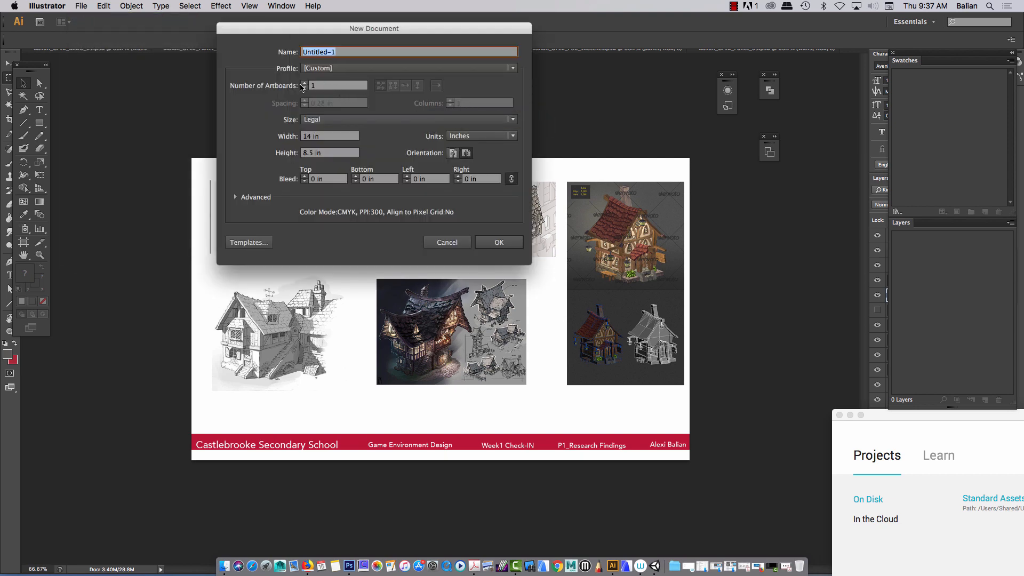
{"action": "left_click", "coordinate": [304, 83]}
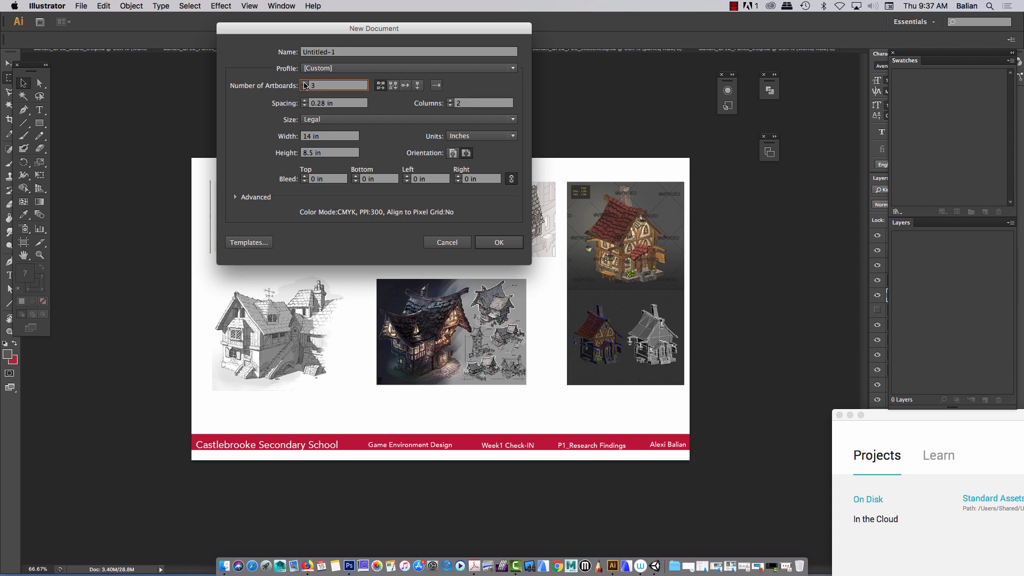
{"action": "left_click", "coordinate": [304, 83]}
{"action": "key", "text": "shift+Tab"}
{"action": "type", "text": "Typ"}
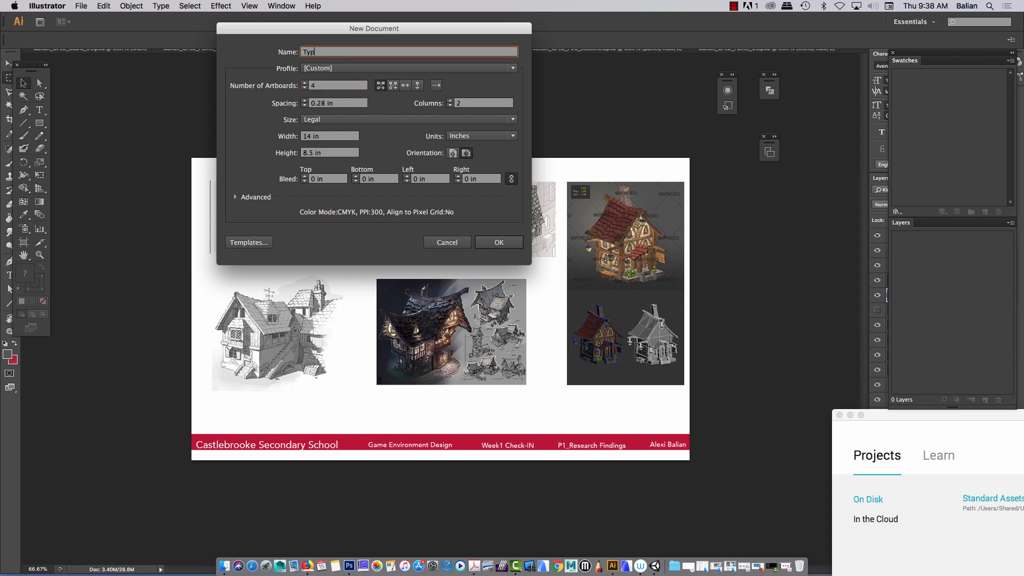
{"action": "type", "text": "ographyPractice"}
{"action": "key", "text": "Return"}
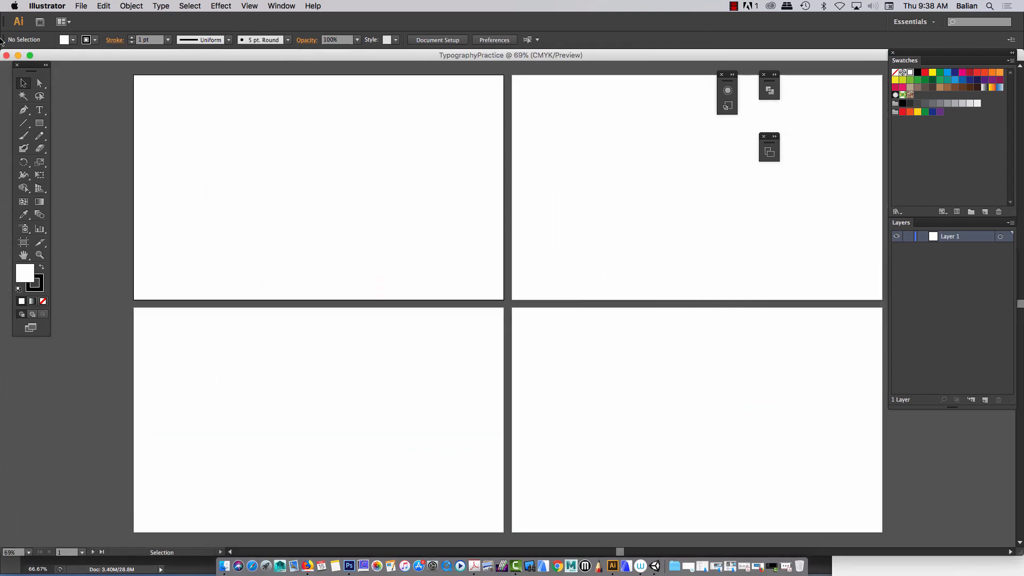
Step: Apply the Essentials workspace and move the Swatches and Layers panel group over the artboards, away from the Color panel
{"action": "left_click", "coordinate": [39, 123]}
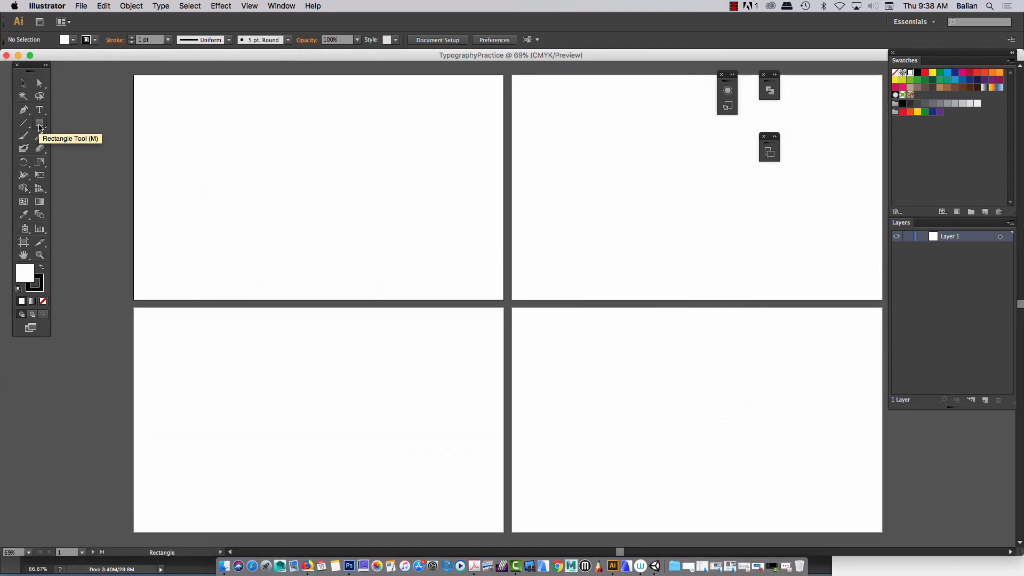
{"action": "left_click", "coordinate": [281, 7]}
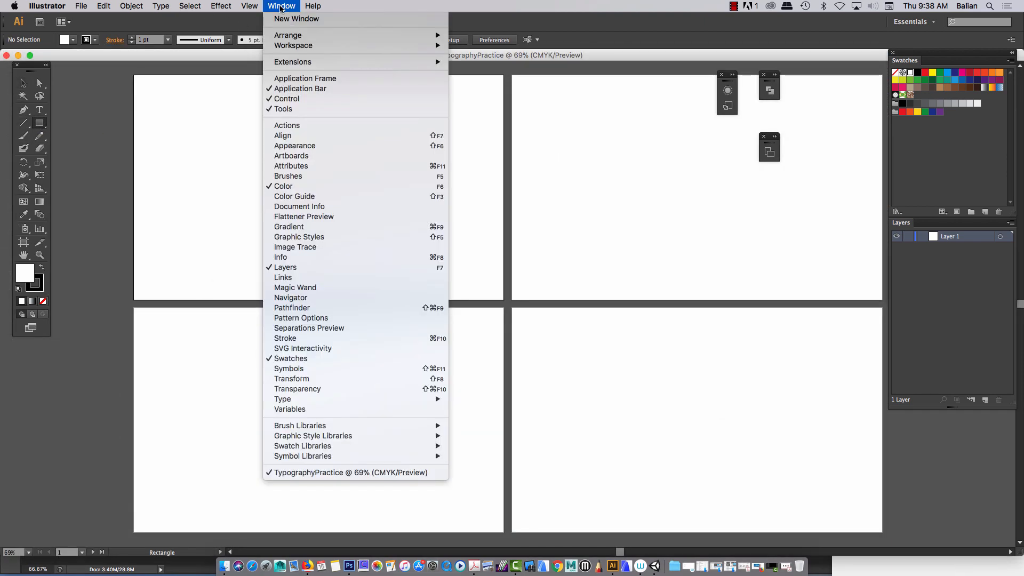
{"action": "mouse_move", "coordinate": [295, 48]}
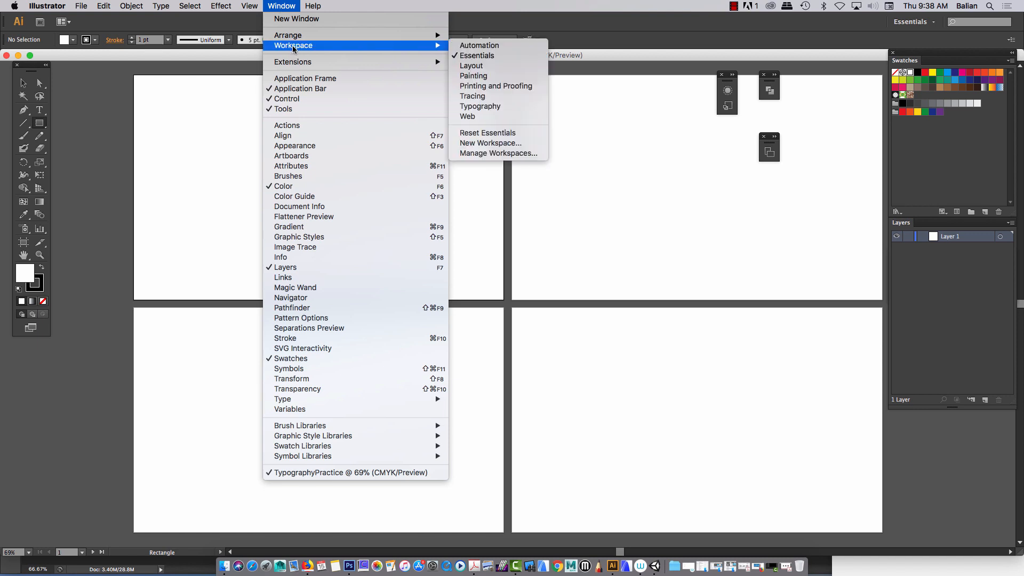
{"action": "left_click", "coordinate": [478, 56]}
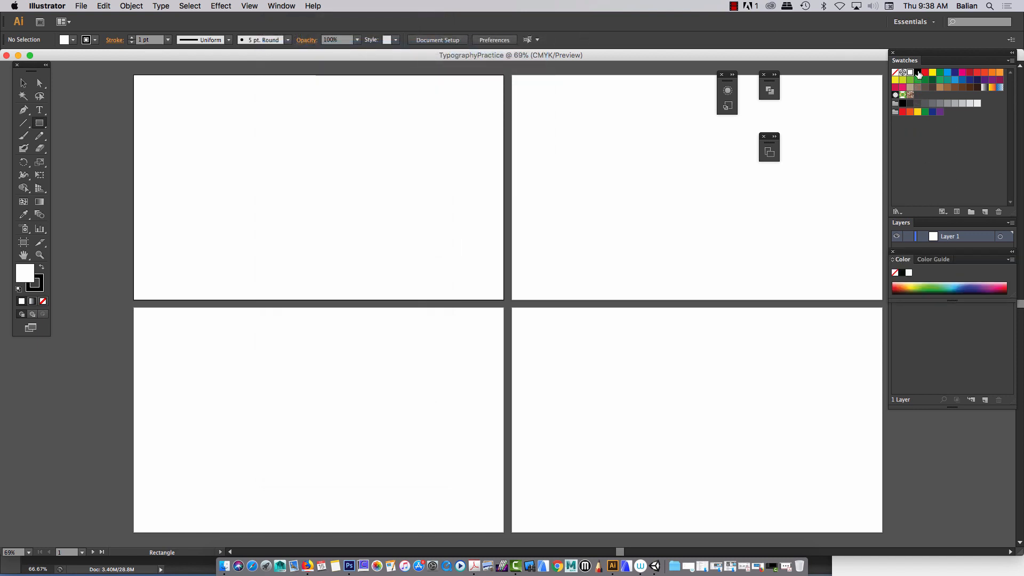
{"action": "left_click_drag", "start_coordinate": [932, 53], "coordinate": [605, 65]}
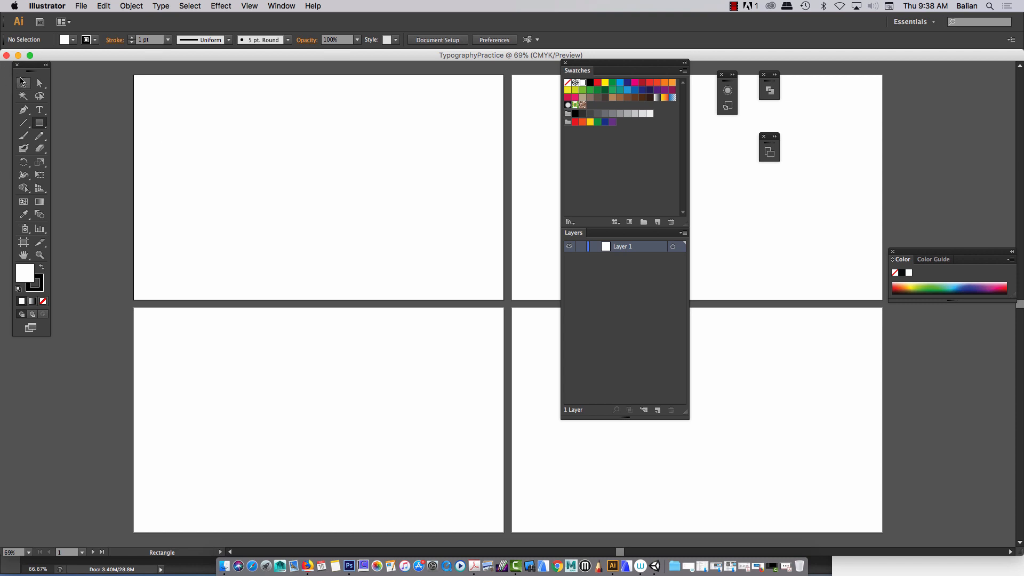
{"action": "left_click", "coordinate": [21, 81]}
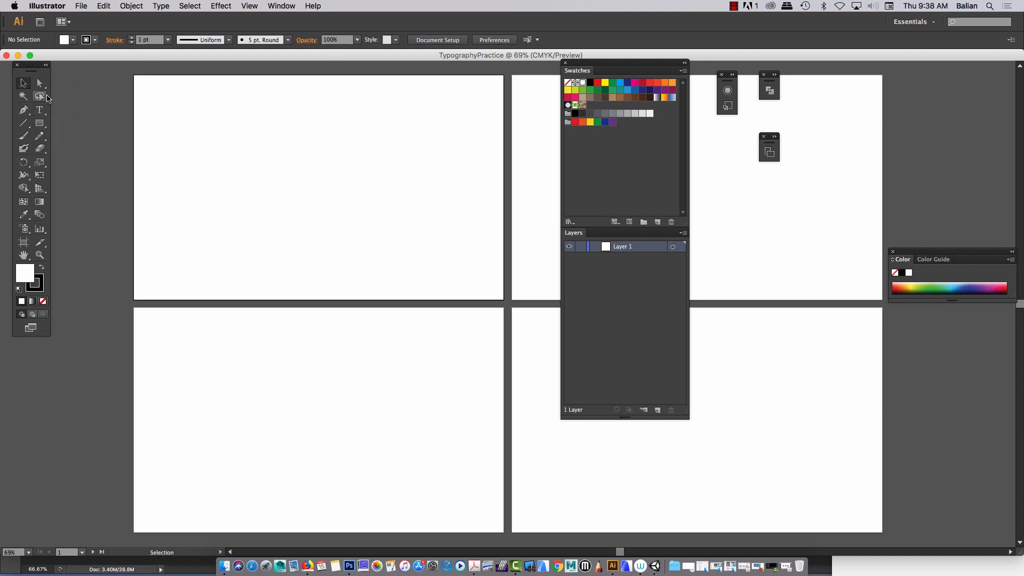
Step: Set the default fill to red and the default stroke to none
{"action": "left_click", "coordinate": [73, 40]}
{"action": "left_click", "coordinate": [37, 58]}
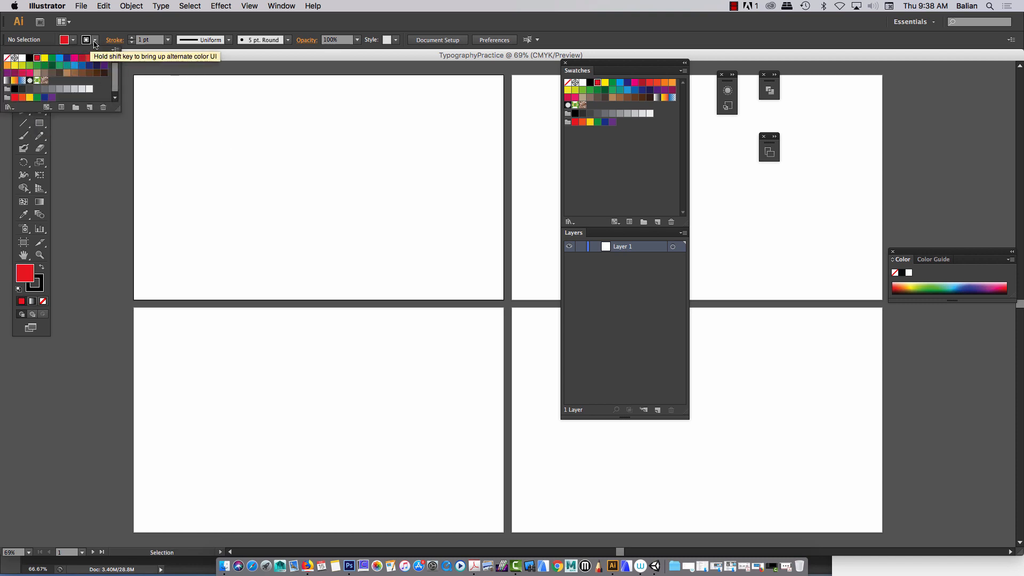
{"action": "left_click", "coordinate": [86, 41]}
{"action": "left_click", "coordinate": [88, 41]}
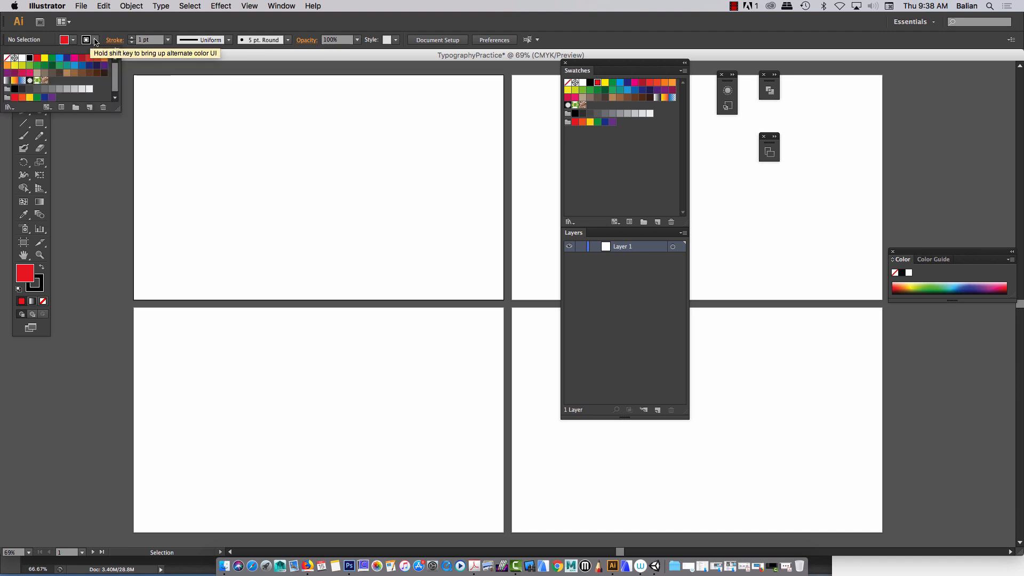
{"action": "left_click", "coordinate": [8, 58]}
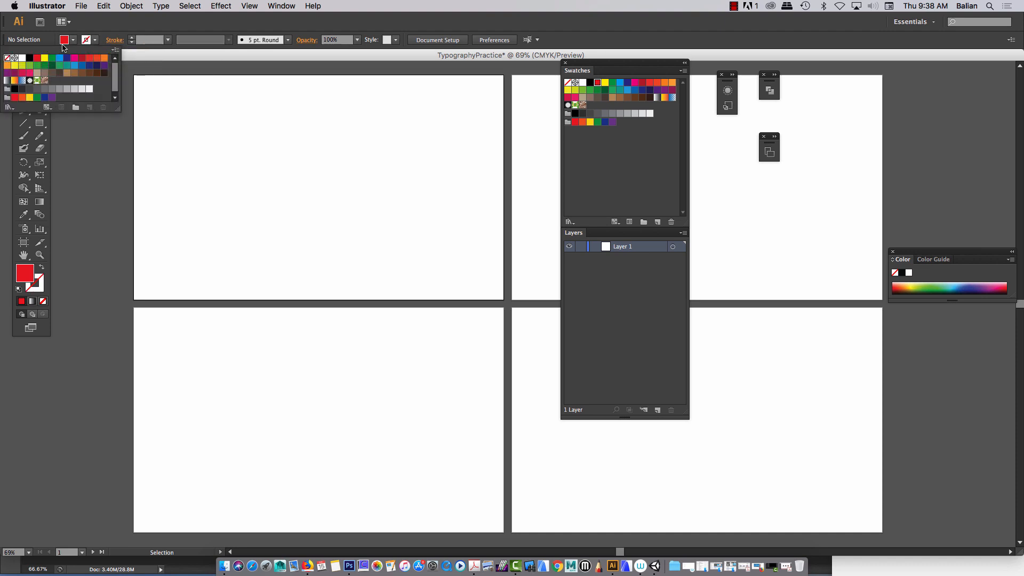
{"action": "left_click", "coordinate": [191, 132]}
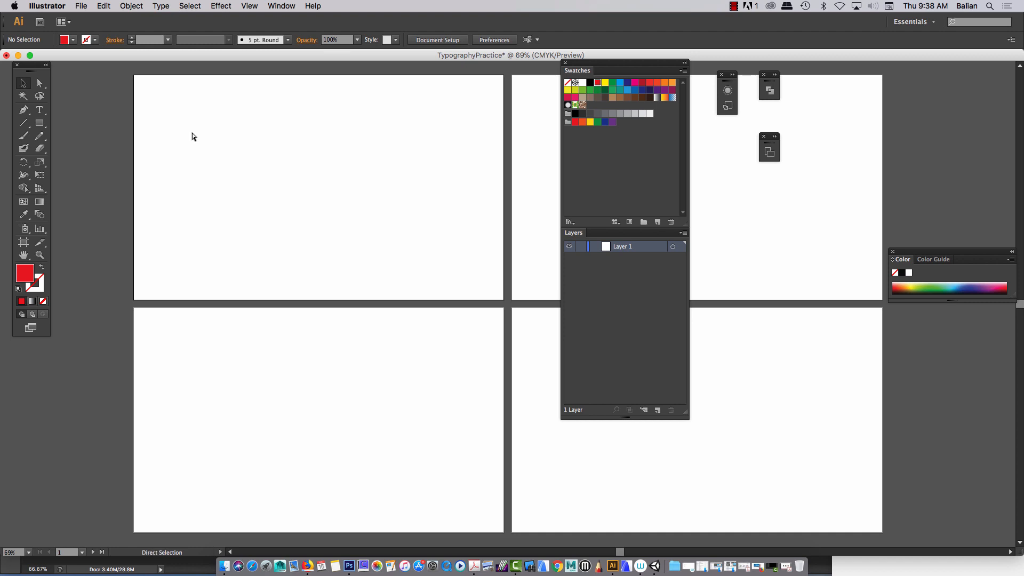
Step: Move the Swatches and Layers group aside and draw three overlapping rectangles about 4.4 × 1.3 in, 1.2 × 3.5 in and 6.2 × 0.6 in
{"action": "key", "text": "super+0"}
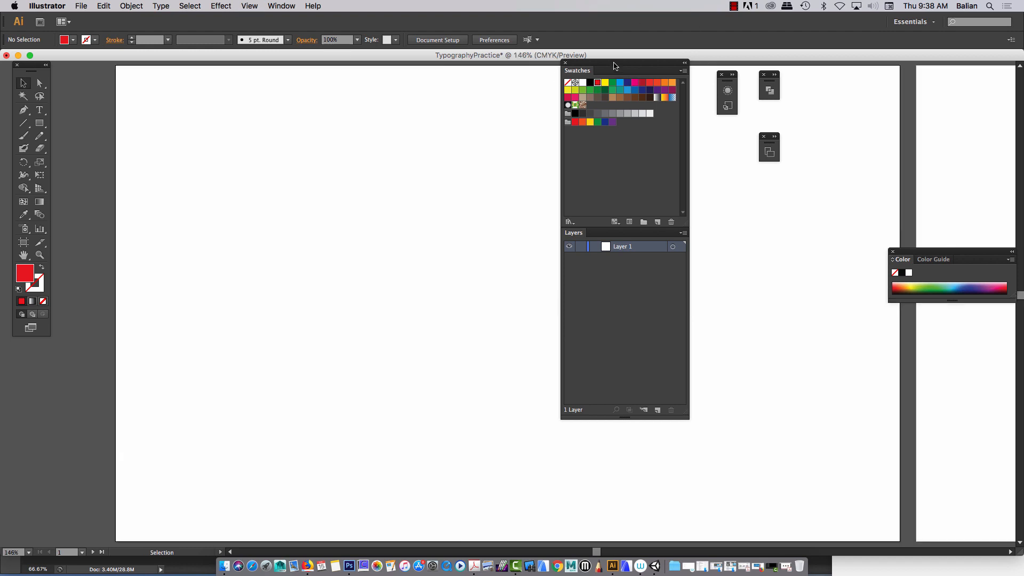
{"action": "left_click_drag", "start_coordinate": [612, 65], "coordinate": [831, 67]}
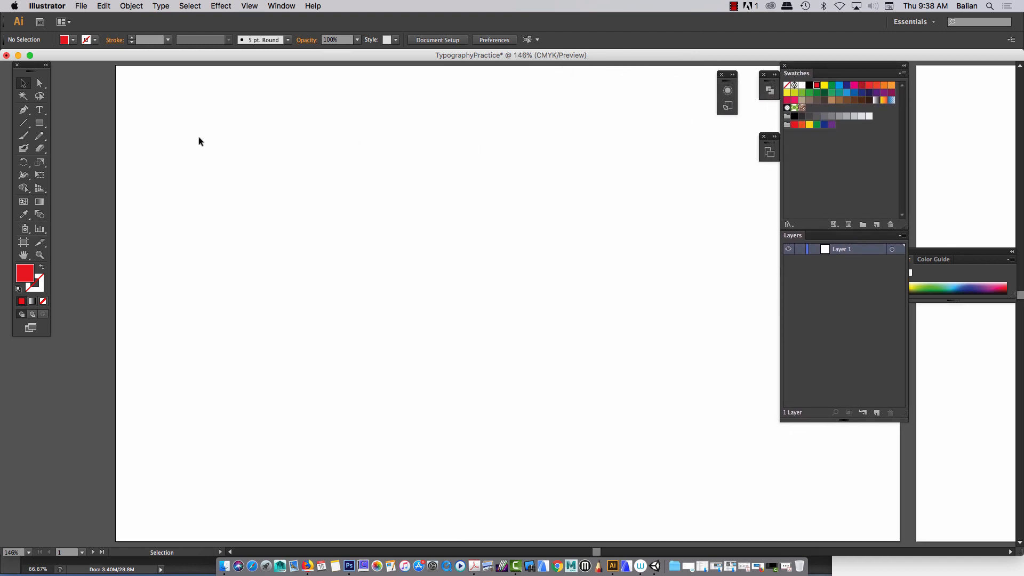
{"action": "left_click", "coordinate": [39, 123]}
{"action": "left_click_drag", "start_coordinate": [179, 151], "coordinate": [428, 224]}
{"action": "left_click_drag", "start_coordinate": [352, 113], "coordinate": [287, 307]}
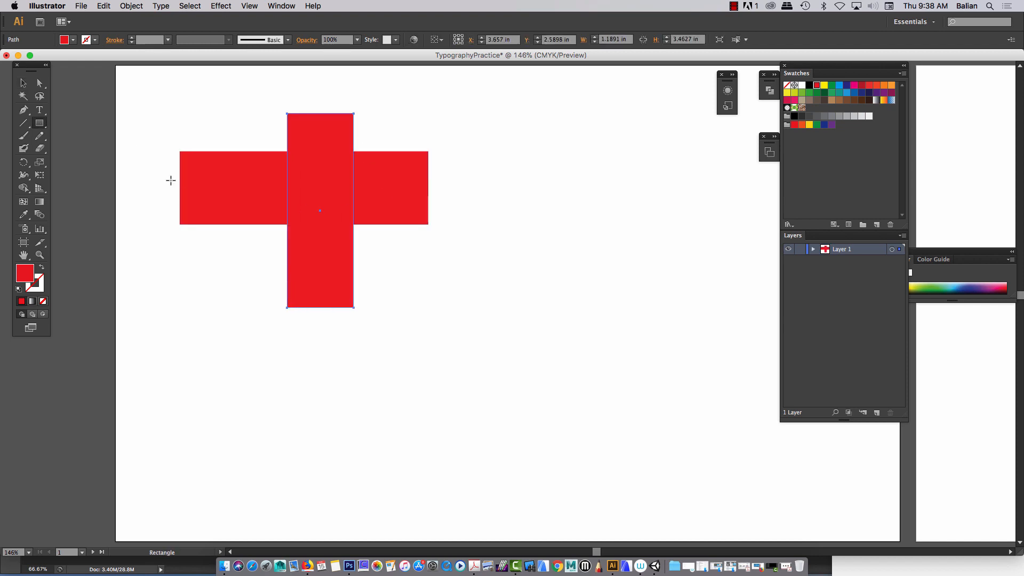
{"action": "mouse_move", "coordinate": [155, 176]}
{"action": "left_mouse_down"}
{"action": "mouse_move", "coordinate": [354, 208]}
{"action": "mouse_move", "coordinate": [502, 211]}
{"action": "left_mouse_up"}
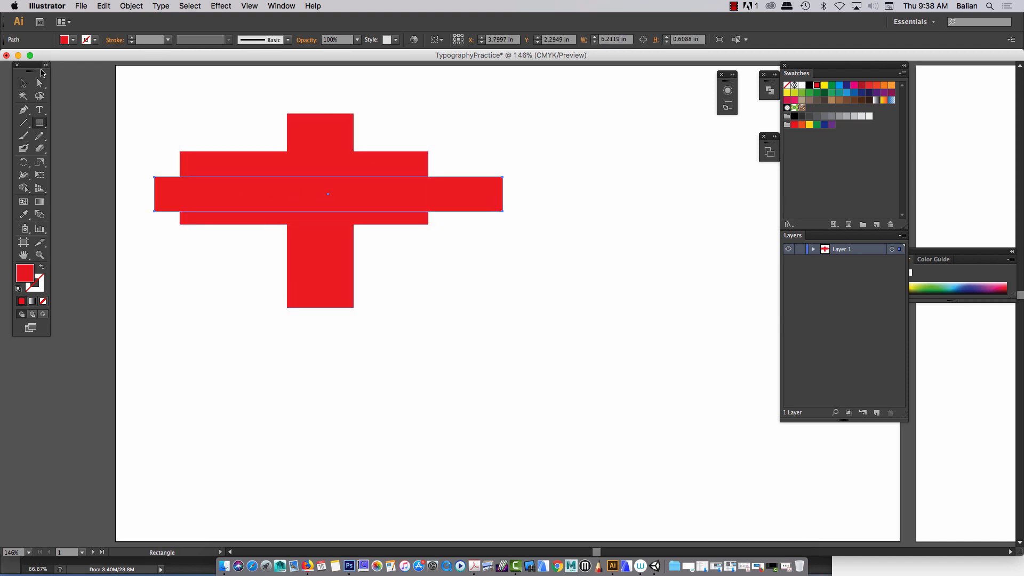
Step: Recolor the long thin horizontal bar dark red and the thicker horizontal rectangle orange
{"action": "left_click", "coordinate": [23, 84]}
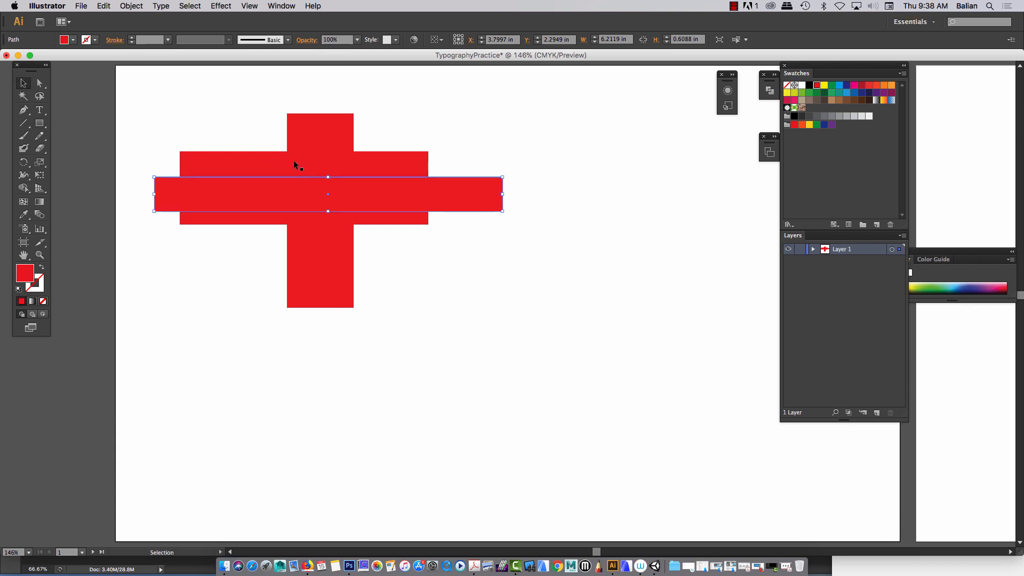
{"action": "left_click", "coordinate": [862, 85]}
{"action": "left_click", "coordinate": [385, 169]}
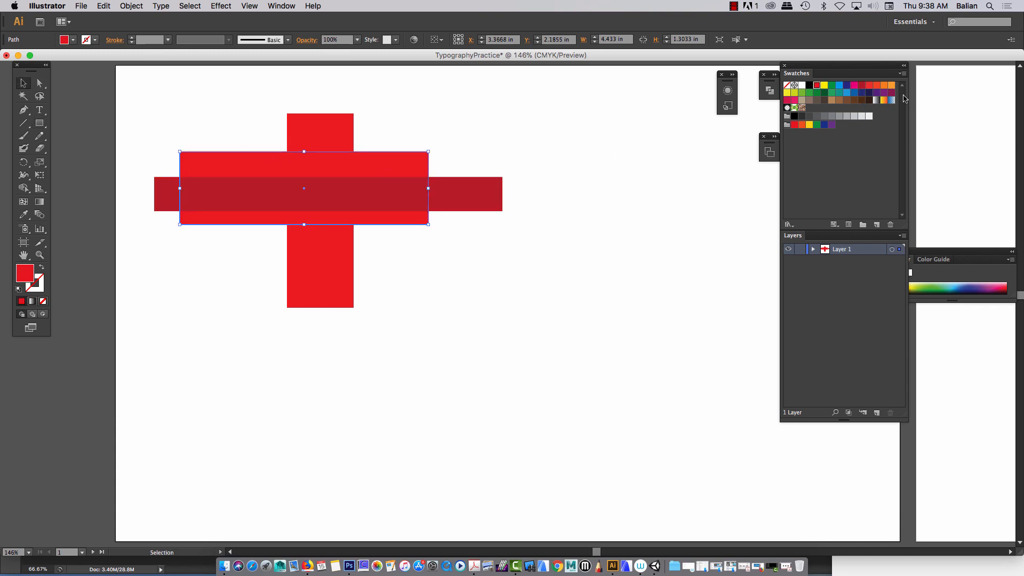
{"action": "left_click", "coordinate": [877, 86]}
{"action": "left_click", "coordinate": [578, 189]}
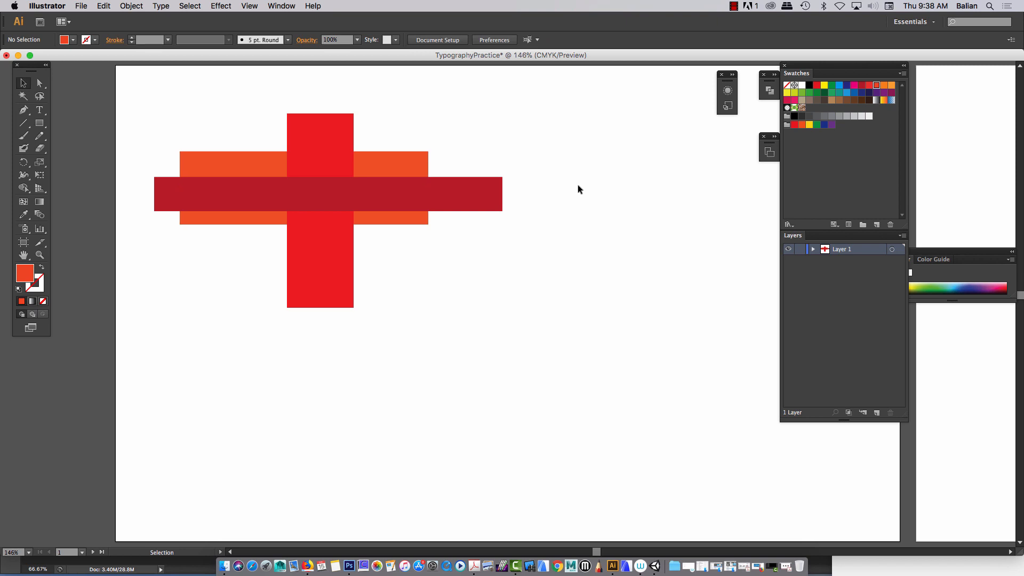
Step: Check the stacking of the paths within Layer 1 and send the long dark red bar to the back
{"action": "left_click", "coordinate": [483, 197]}
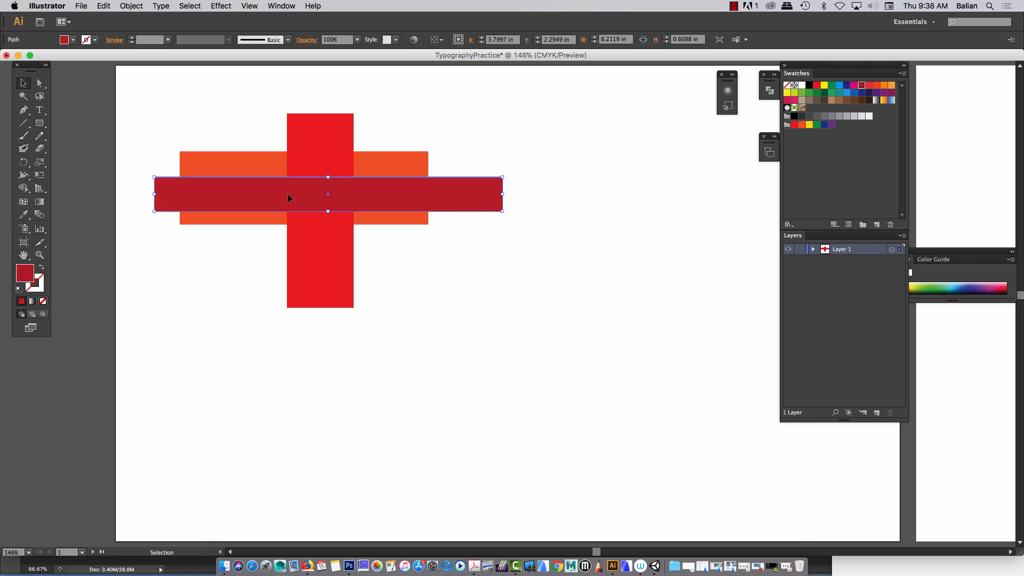
{"action": "left_click", "coordinate": [813, 249]}
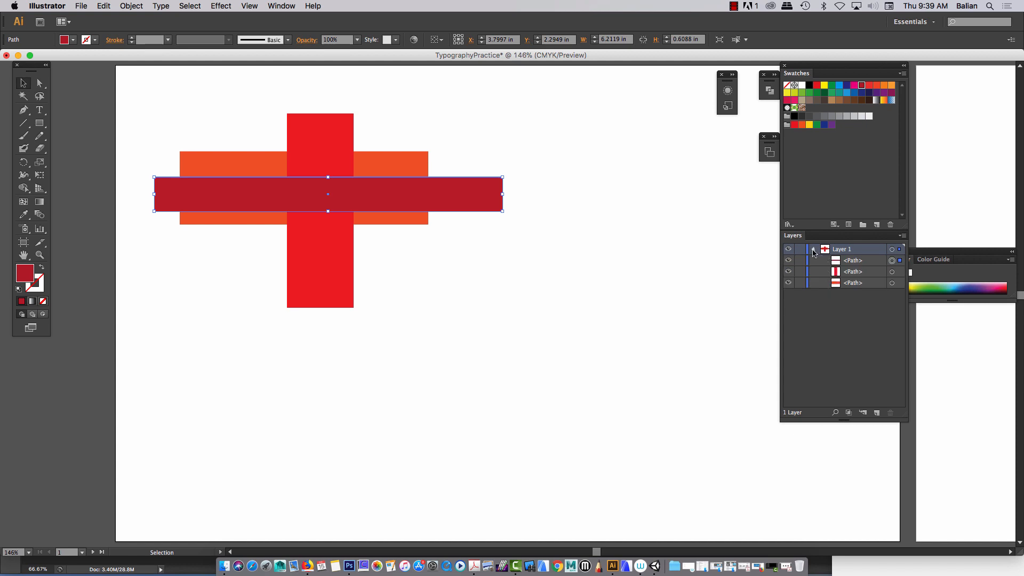
{"action": "left_click", "coordinate": [813, 250]}
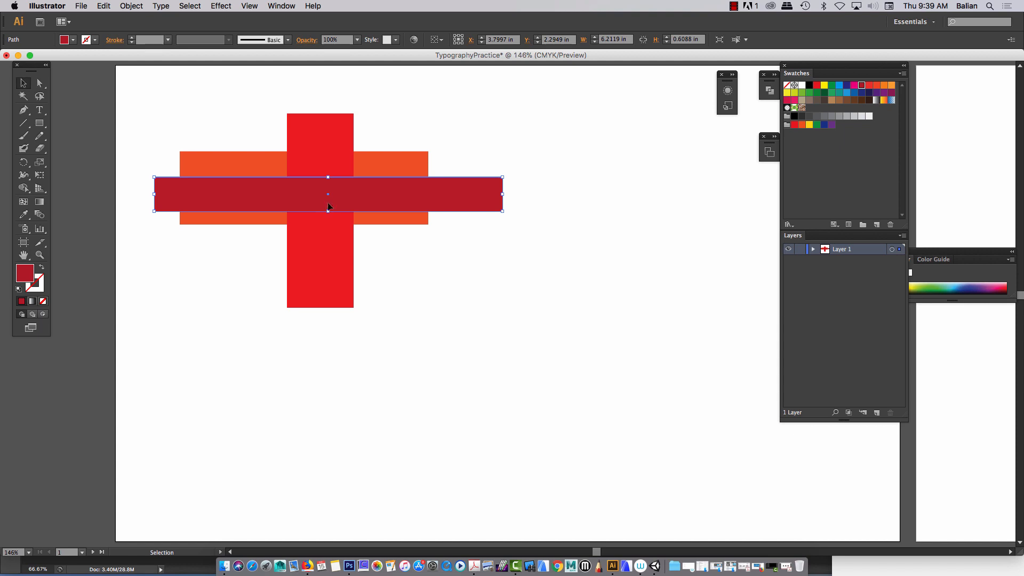
{"action": "right_click", "coordinate": [342, 195]}
{"action": "mouse_move", "coordinate": [384, 342]}
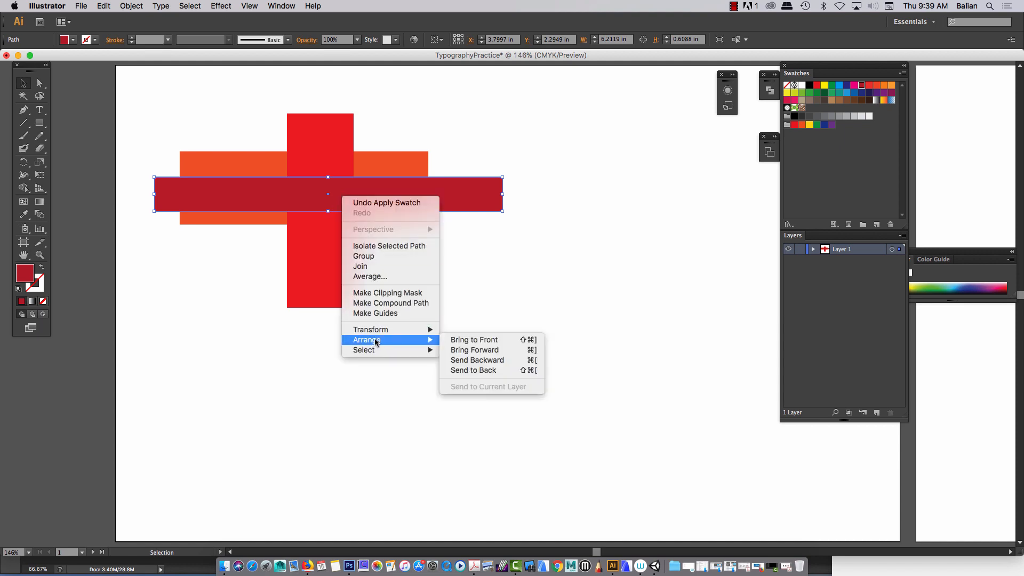
{"action": "left_click", "coordinate": [466, 373]}
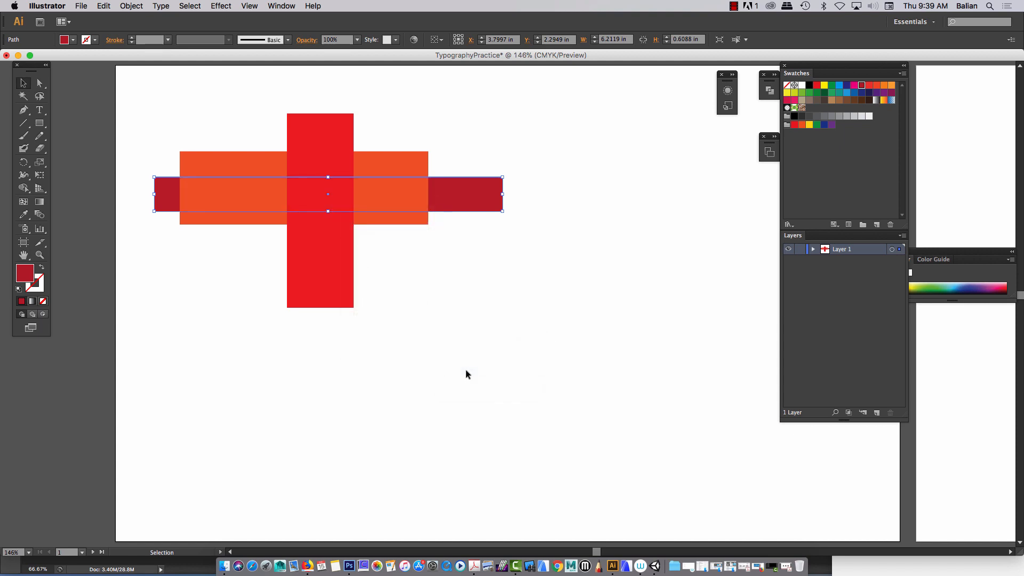
{"action": "left_click", "coordinate": [466, 319]}
Step: Recolor the orange rectangle, trying green first and settling on yellow-green
{"action": "left_click", "coordinate": [398, 191]}
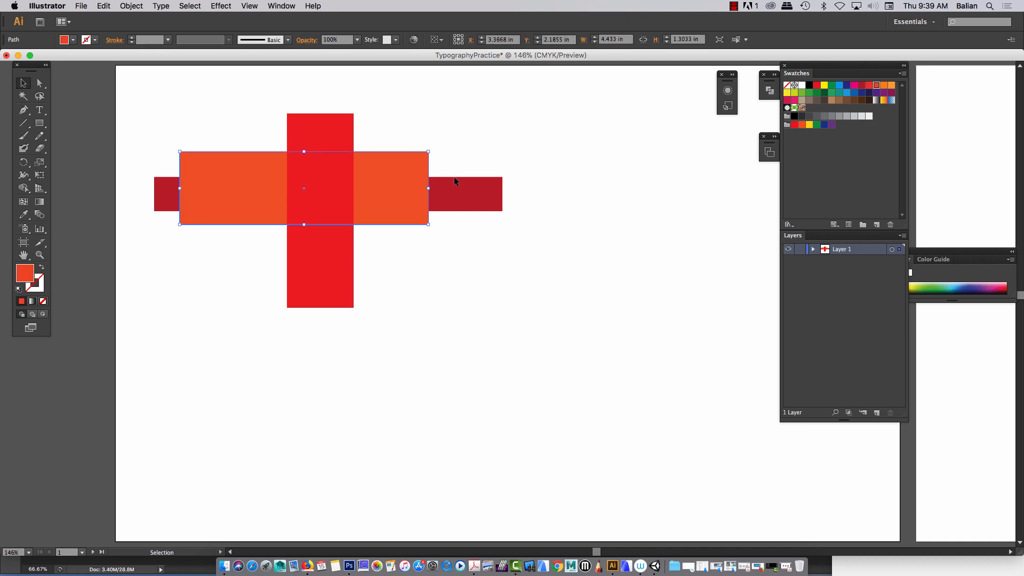
{"action": "left_click", "coordinate": [830, 85]}
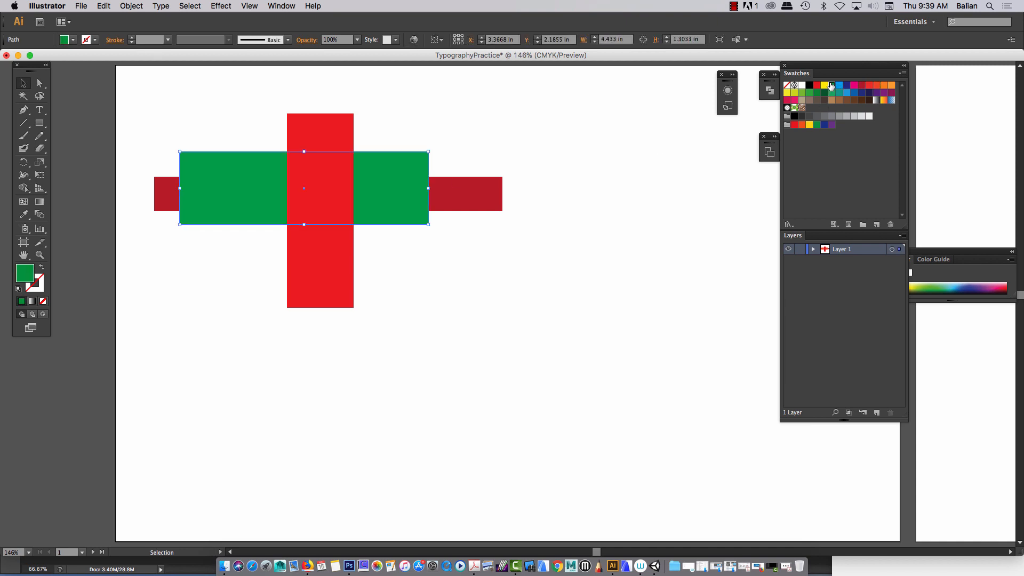
{"action": "left_click", "coordinate": [506, 83]}
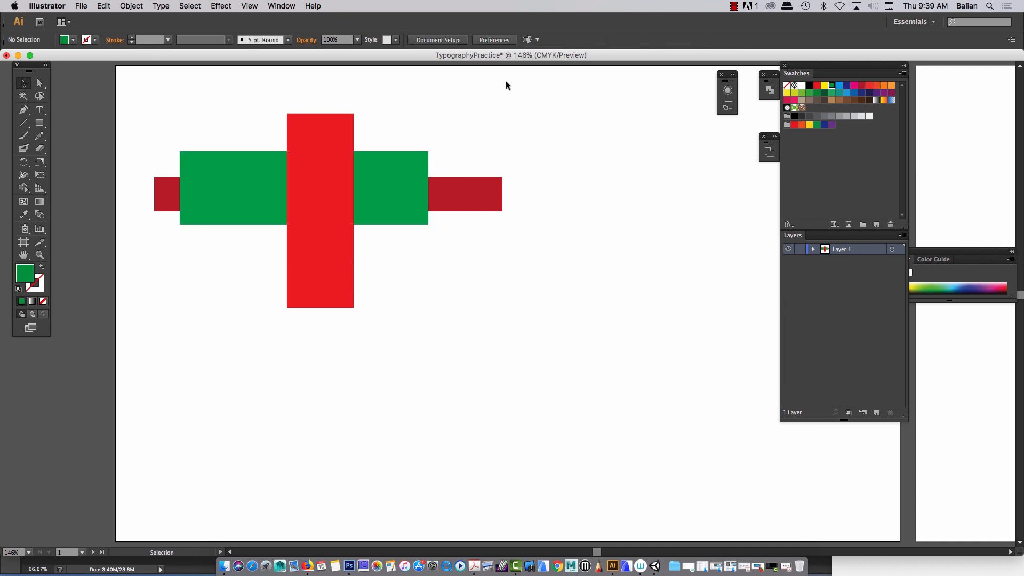
{"action": "left_click", "coordinate": [413, 178]}
{"action": "left_click", "coordinate": [794, 93]}
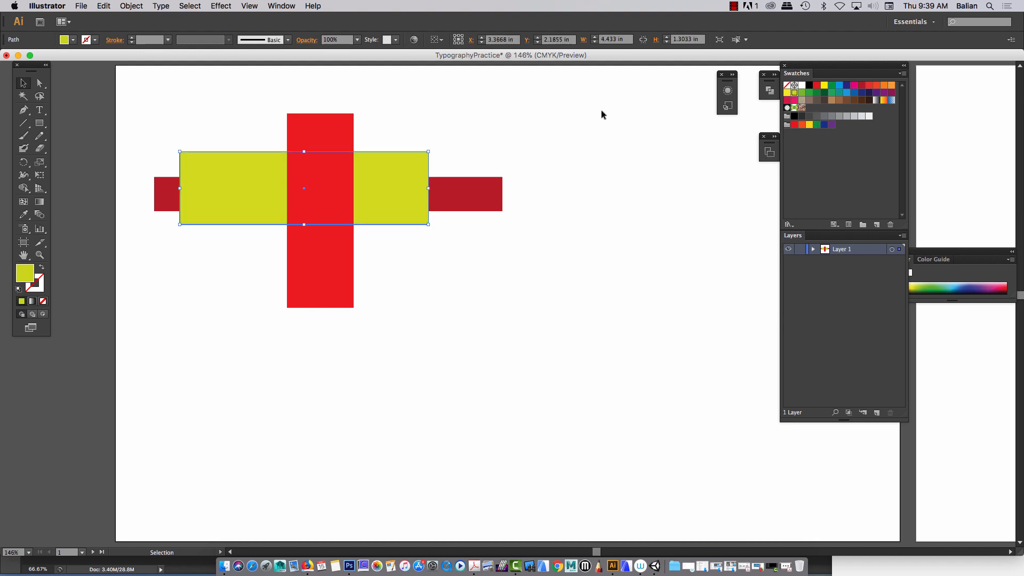
{"action": "left_click", "coordinate": [600, 110]}
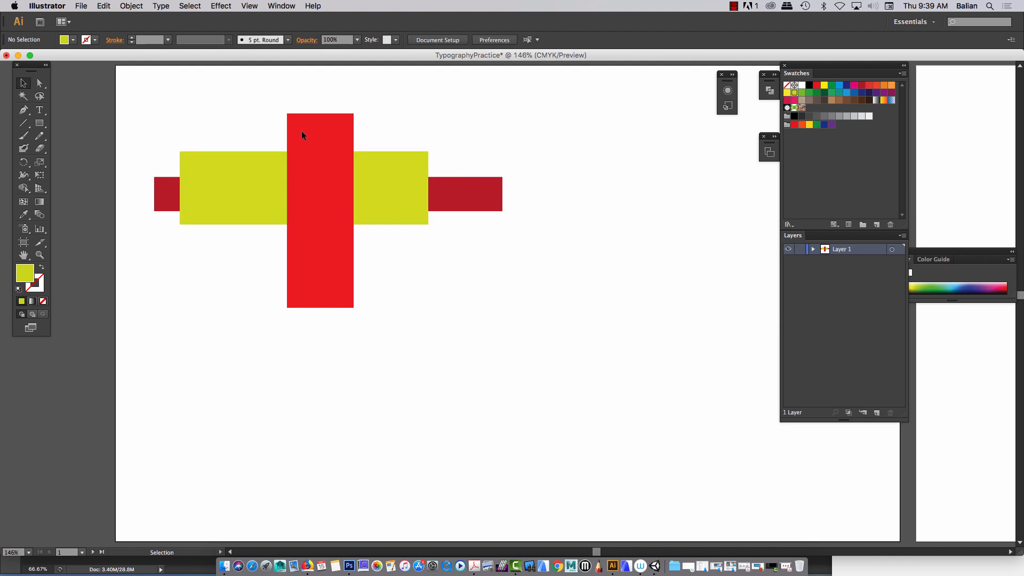
Step: Send the yellow-green rectangle backward one level so it sits behind the dark red bar
{"action": "left_click", "coordinate": [390, 186]}
{"action": "right_click", "coordinate": [390, 185]}
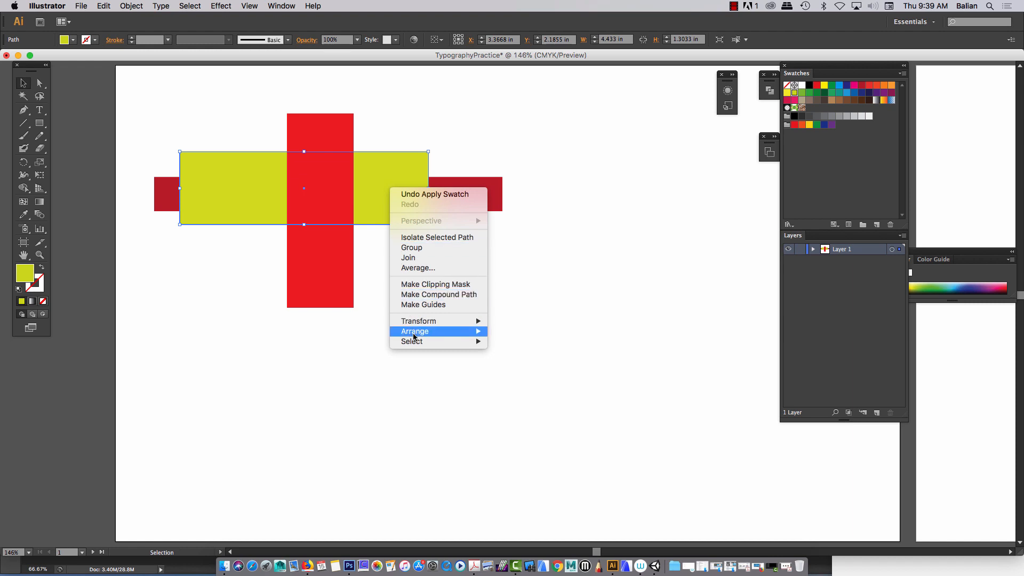
{"action": "mouse_move", "coordinate": [472, 331]}
{"action": "left_click", "coordinate": [511, 353]}
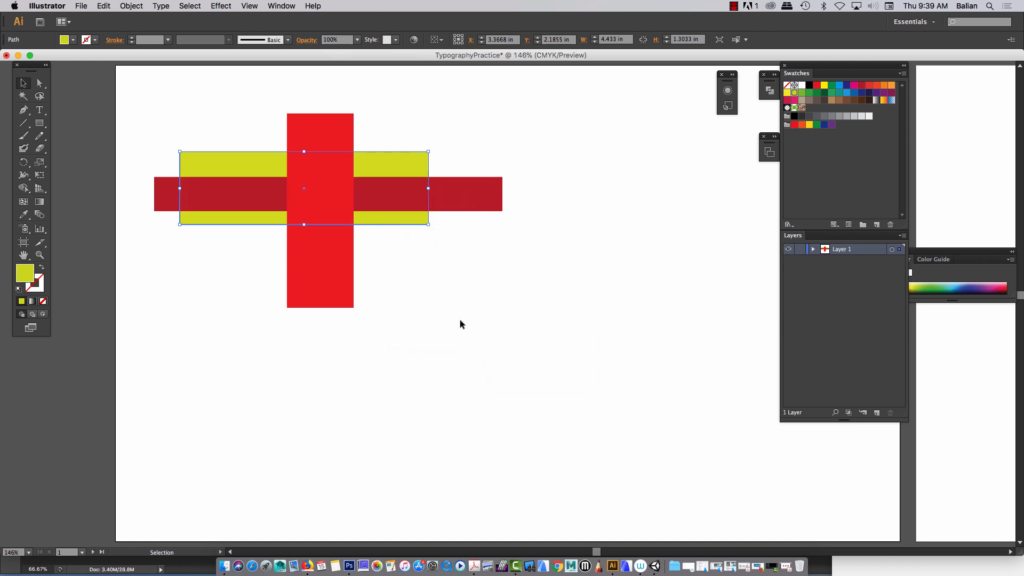
{"action": "left_click", "coordinate": [460, 319]}
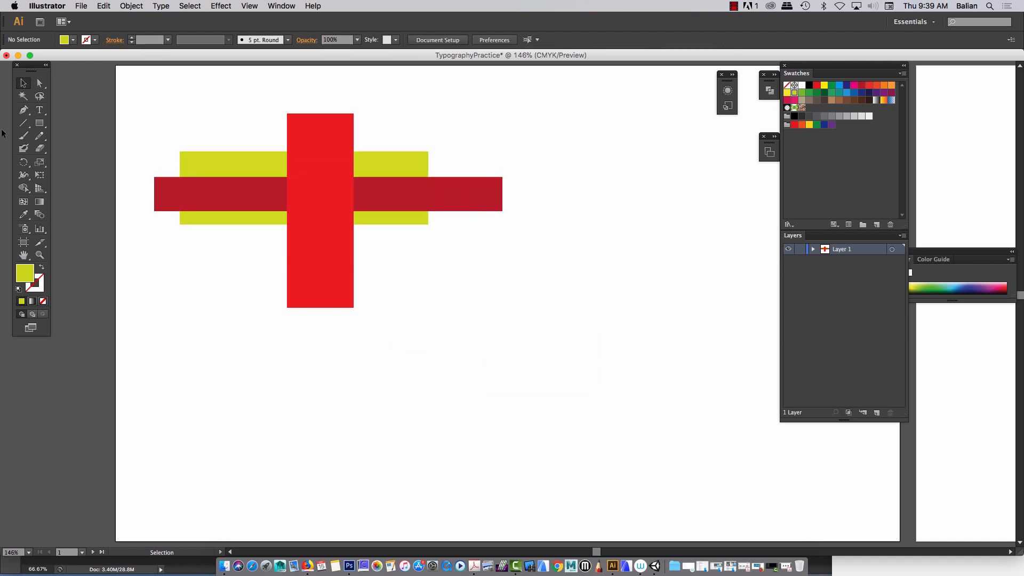
Step: Add the point text AB in the empty area beside the rectangles
{"action": "left_click", "coordinate": [38, 111]}
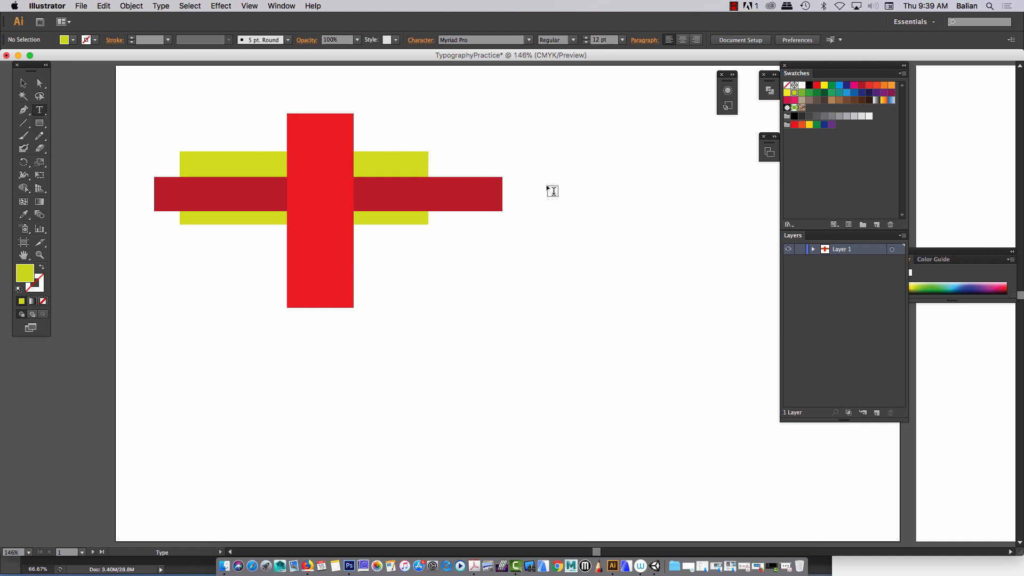
{"action": "left_click", "coordinate": [547, 184]}
{"action": "type", "text": "A"}
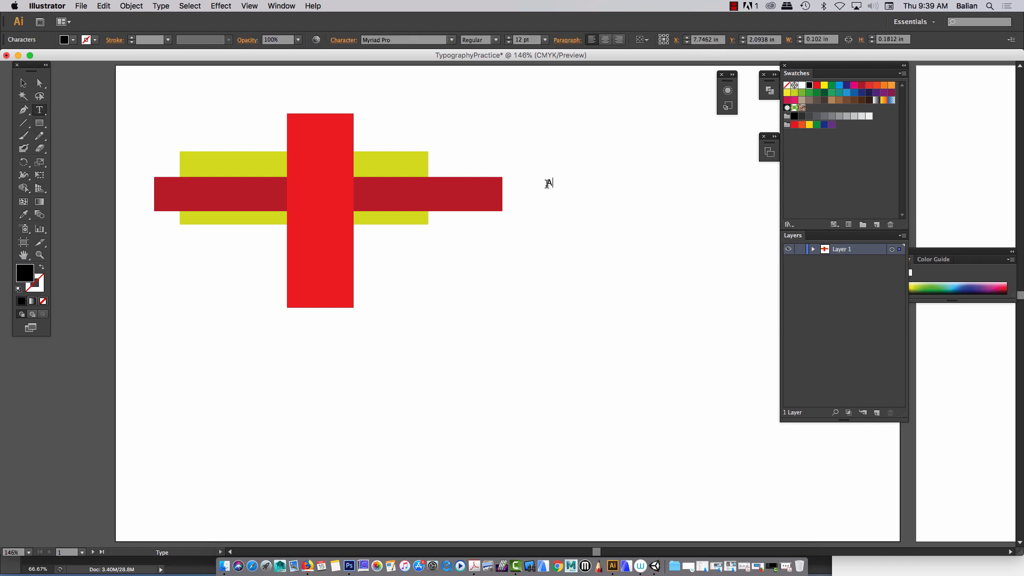
Step: Select the AB text and enlarge it in small increments to 50 pt, keeping both letters
{"action": "left_click_drag", "start_coordinate": [546, 184], "coordinate": [638, 175]}
{"action": "key", "text": "super+shift+period"}
{"action": "key", "text": "super+shift+period"}
{"action": "key", "text": "super+shift+period"}
{"action": "key", "text": "super+shift+period"}
{"action": "key", "text": "super+shift+period"}
{"action": "key", "text": "super+shift+period"}
{"action": "key", "text": "super+shift+period"}
{"action": "key", "text": "super+shift+period"}
{"action": "key", "text": "super+shift+period"}
{"action": "key", "text": "super+shift+period"}
{"action": "key", "text": "super+shift+period"}
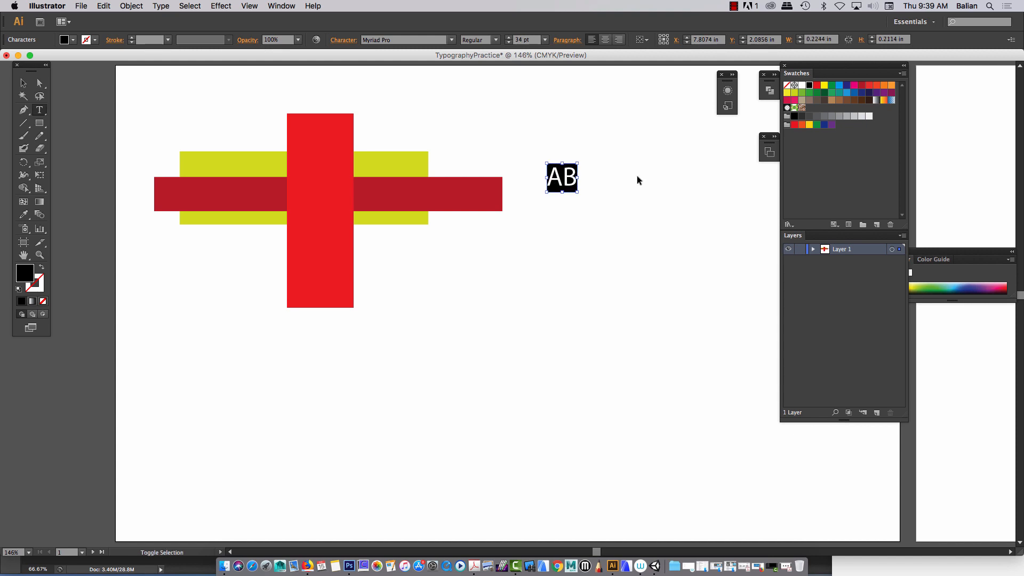
{"action": "key", "text": "super+shift+period"}
{"action": "key", "text": "super+shift+period"}
{"action": "key", "text": "super+shift+period"}
{"action": "key", "text": "super+shift+period"}
{"action": "key", "text": "super+shift+period"}
{"action": "key", "text": "super+shift+period"}
{"action": "key", "text": "super+shift+period"}
{"action": "key", "text": "super+shift+period"}
{"action": "key", "text": "BackSpace"}
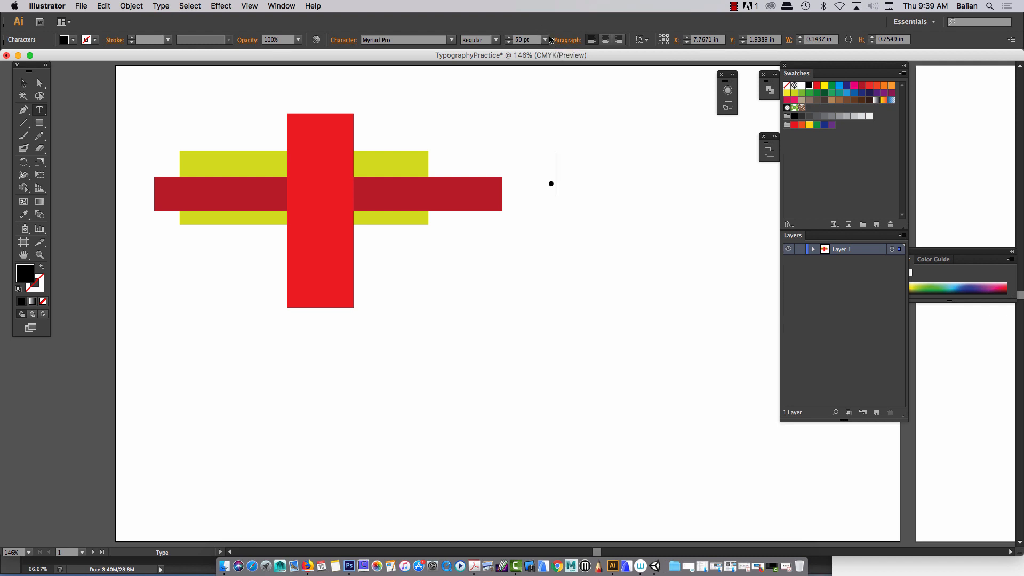
{"action": "key", "text": "super+z"}
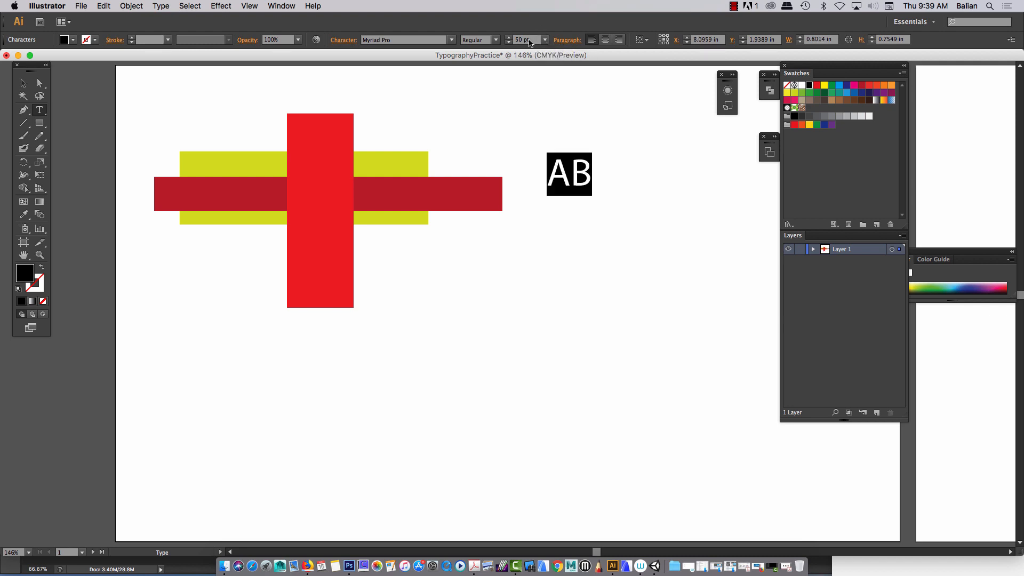
Step: Set the font size of the AB text to 72 pt and finish editing the text
{"action": "left_click", "coordinate": [545, 40]}
{"action": "left_click", "coordinate": [554, 235]}
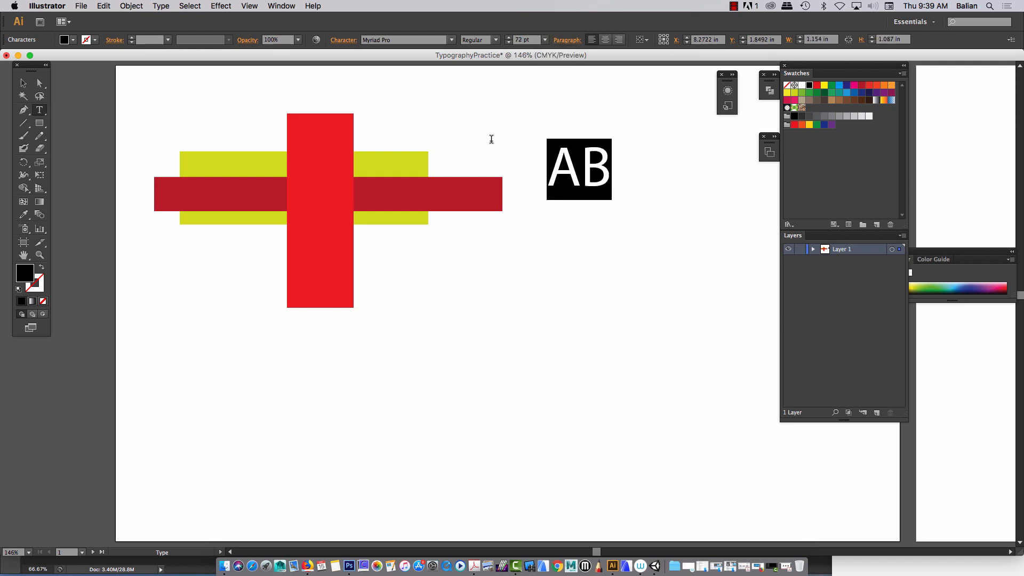
{"action": "left_click", "coordinate": [29, 89]}
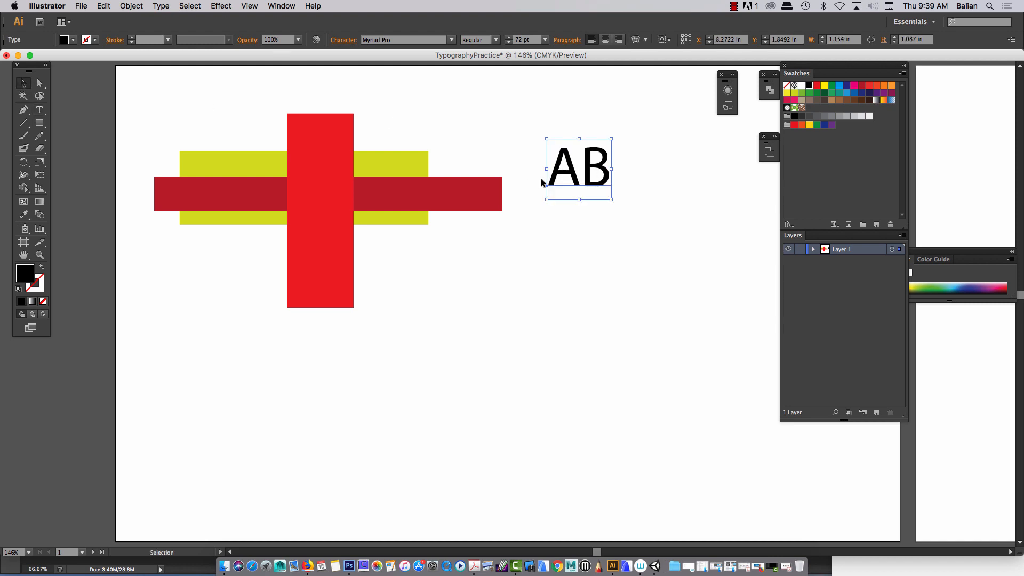
Step: Move the AB text and duplicate it into six instances, four in a row across the rectangles and two beneath that row
{"action": "left_click_drag", "start_coordinate": [575, 175], "coordinate": [689, 205]}
{"action": "left_click_drag", "start_coordinate": [522, 200], "coordinate": [664, 292], "text": "alt+shift"}
{"action": "left_click", "coordinate": [510, 260]}
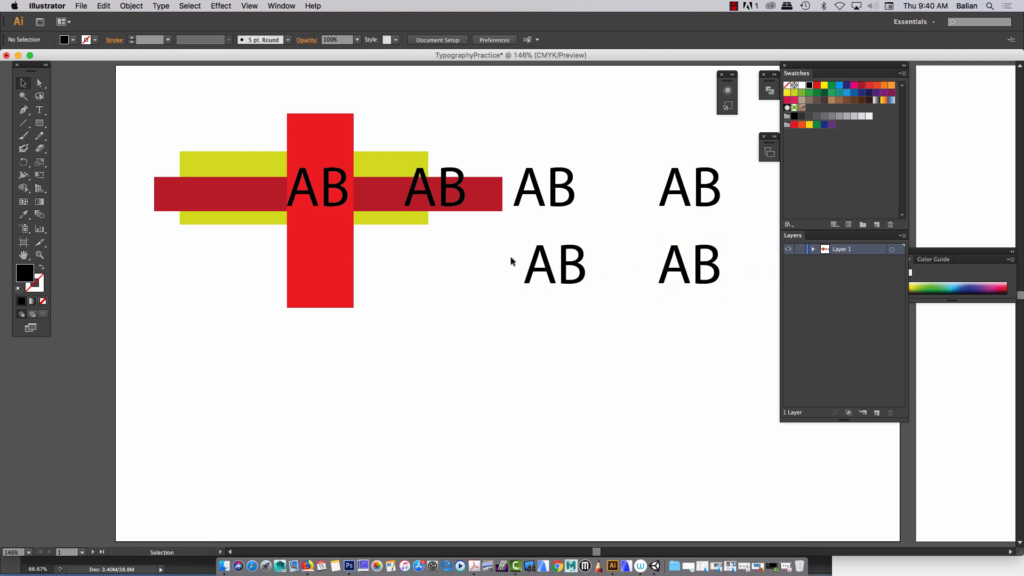
Step: Change the font of the first AB copy in the lower row to Optima
{"action": "left_click", "coordinate": [531, 273]}
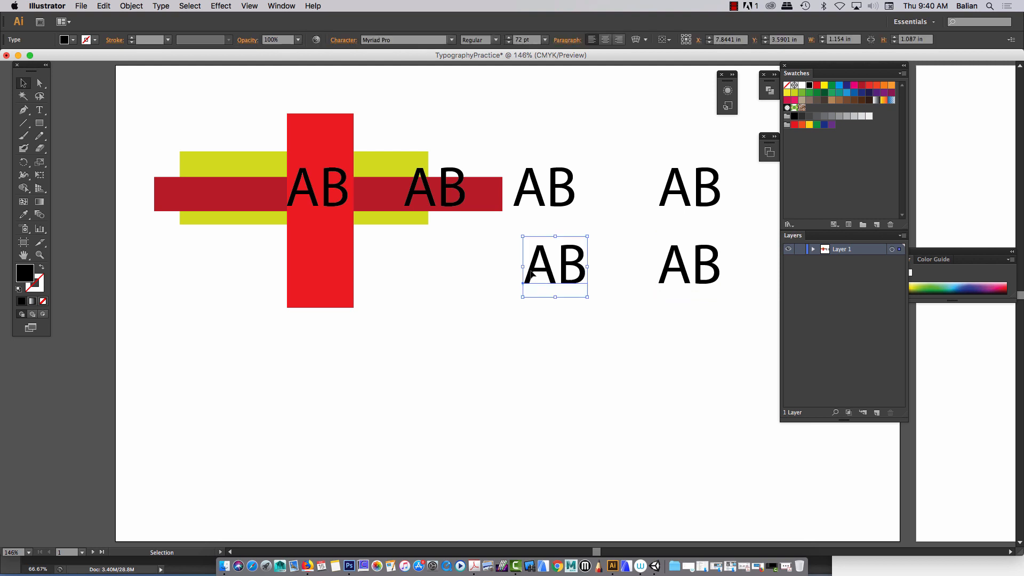
{"action": "left_click", "coordinate": [452, 41]}
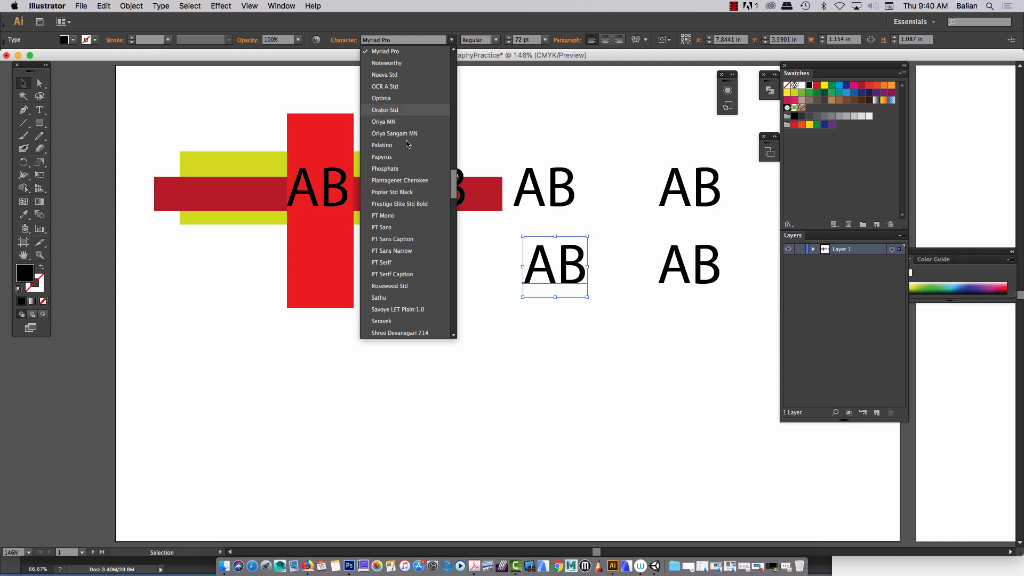
{"action": "left_click", "coordinate": [383, 98]}
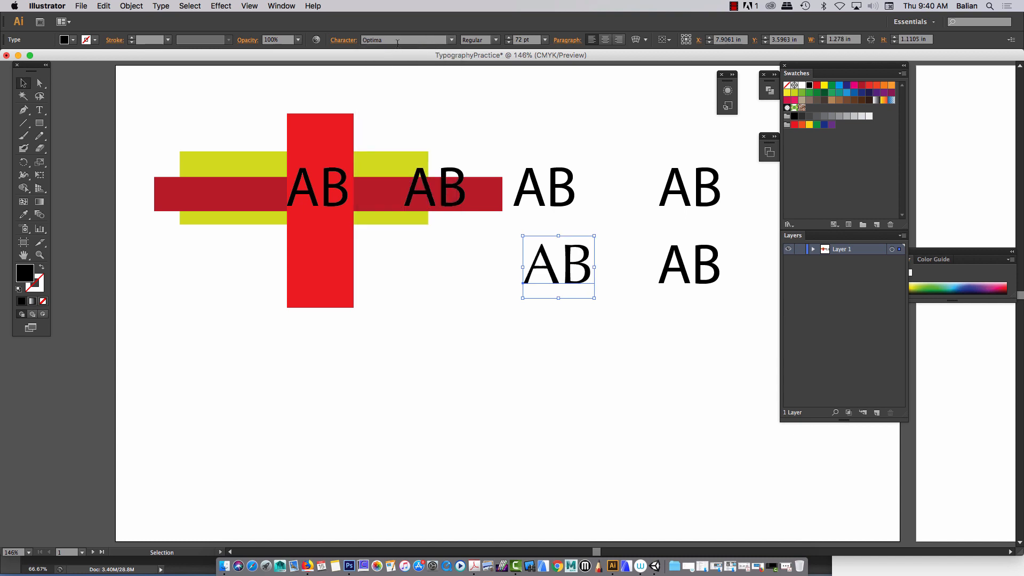
Step: Change the third AB of the upper row to Copperplate Bold and move it to the lower row, beside the Optima copy
{"action": "left_click", "coordinate": [541, 206]}
{"action": "right_click", "coordinate": [542, 203]}
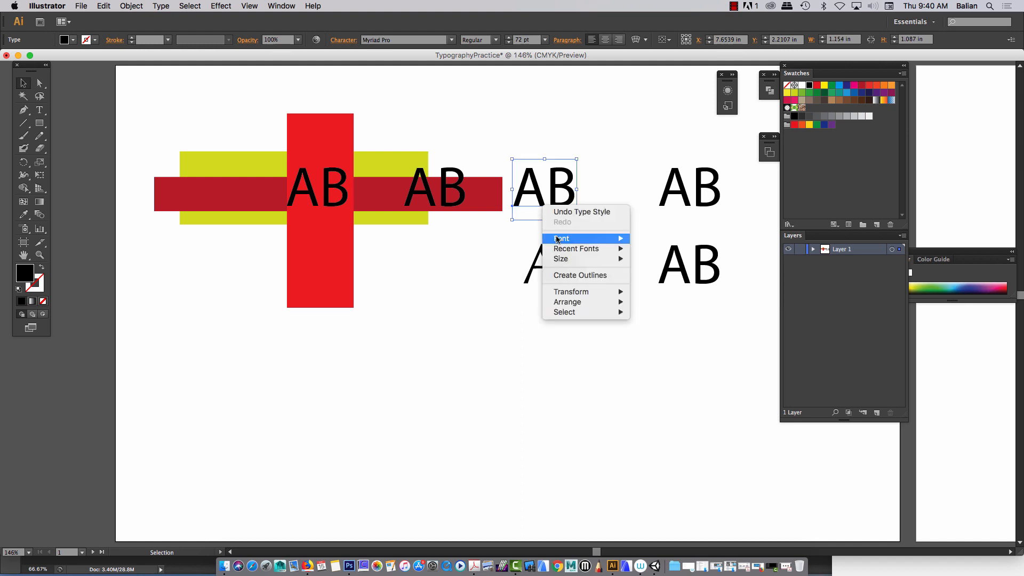
{"action": "mouse_move", "coordinate": [557, 240]}
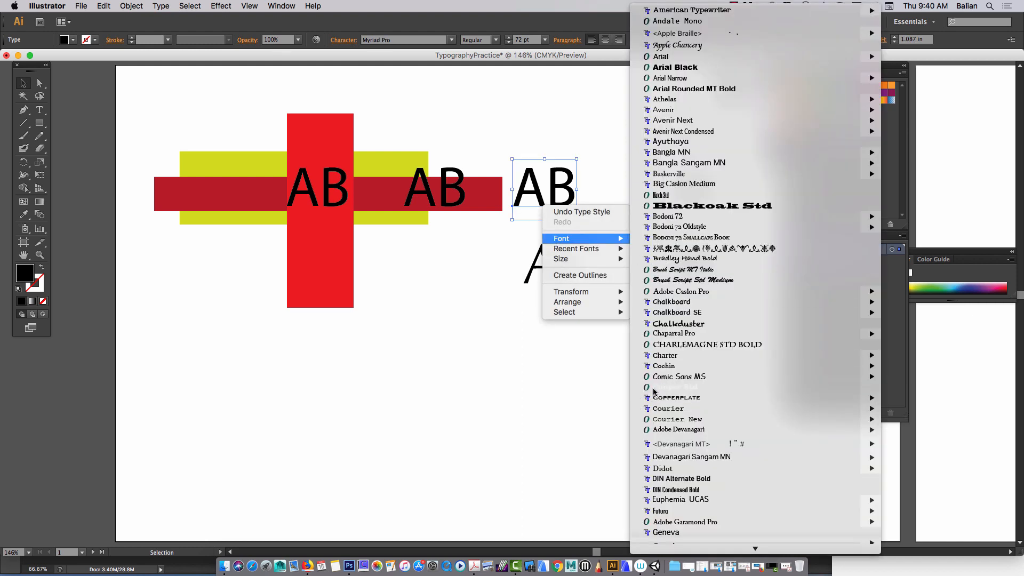
{"action": "mouse_move", "coordinate": [657, 400]}
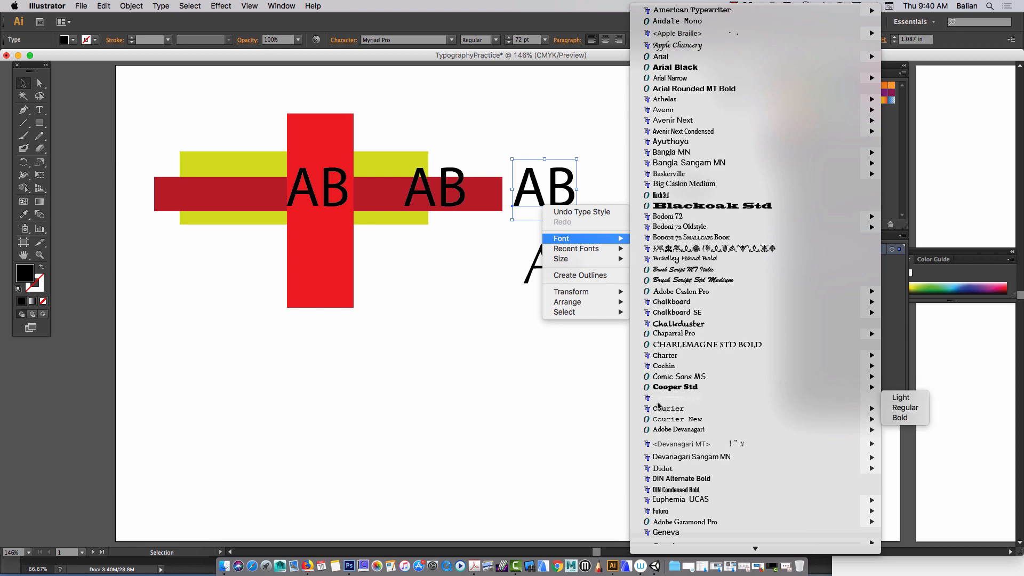
{"action": "left_click", "coordinate": [902, 417]}
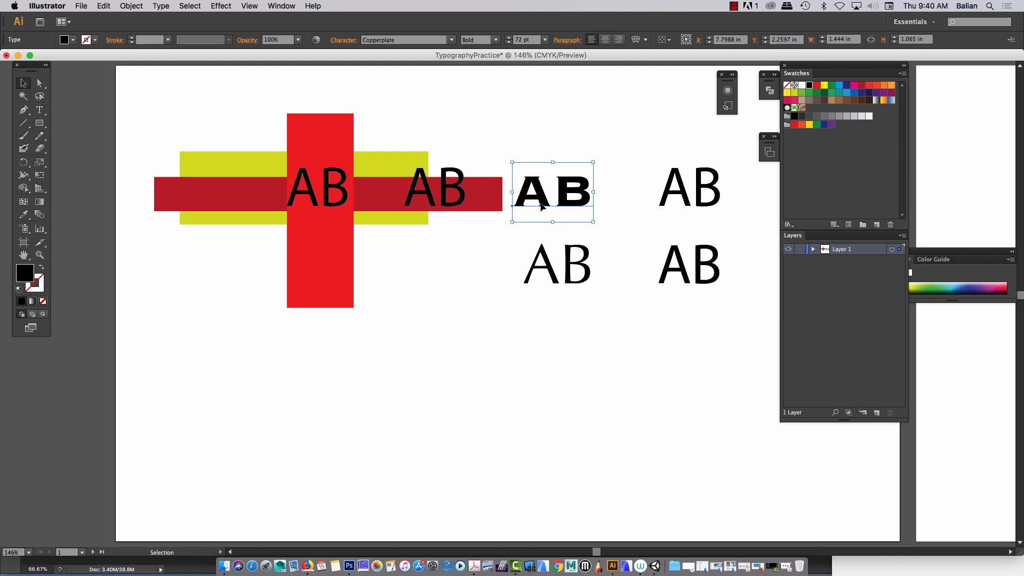
{"action": "left_click_drag", "start_coordinate": [540, 206], "coordinate": [425, 276]}
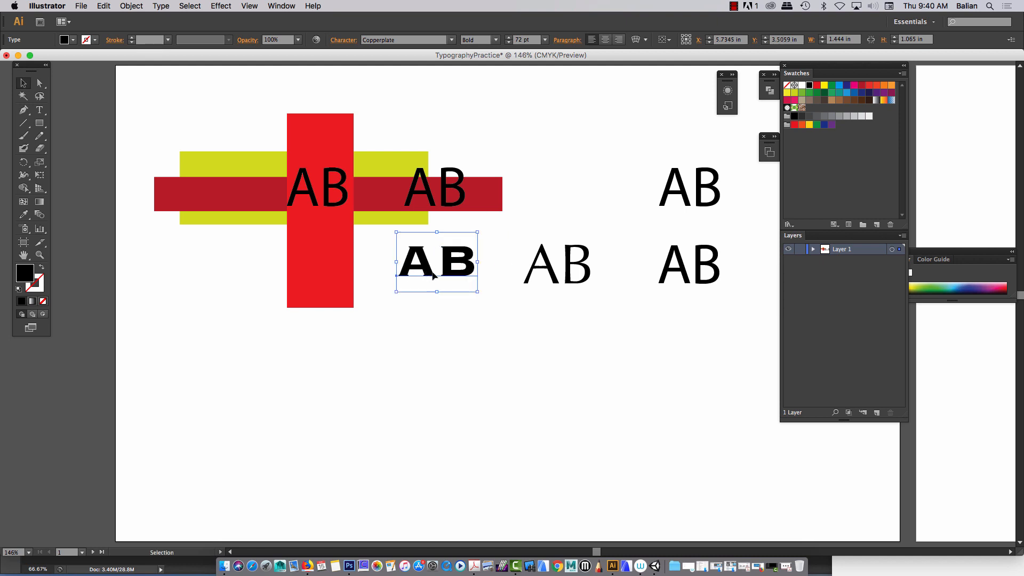
Step: Change the font of the last AB in the lower row to Avenir Medium and move it directly beneath the Copperplate copy
{"action": "left_click", "coordinate": [663, 277]}
{"action": "right_click", "coordinate": [662, 277]}
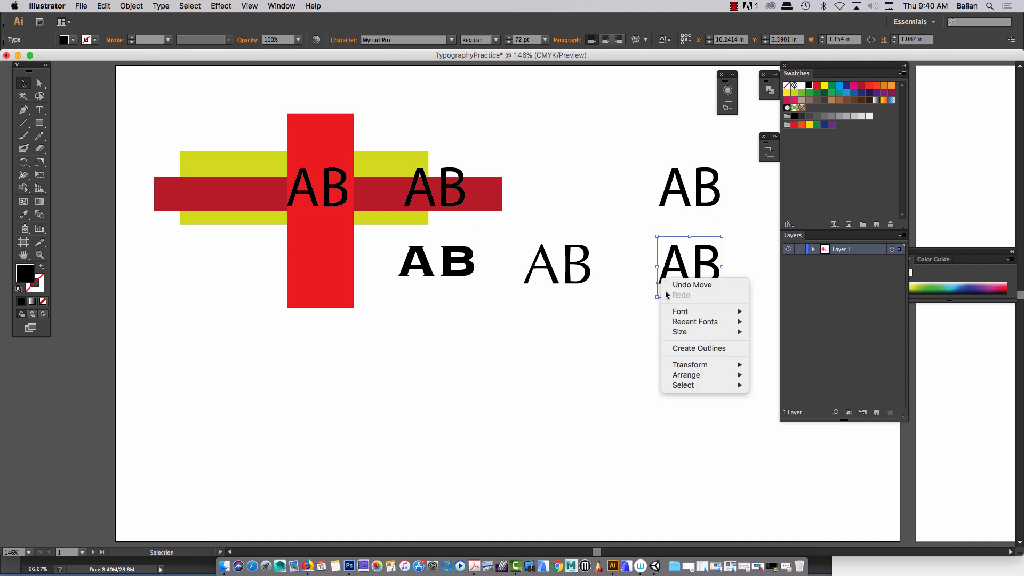
{"action": "mouse_move", "coordinate": [693, 311]}
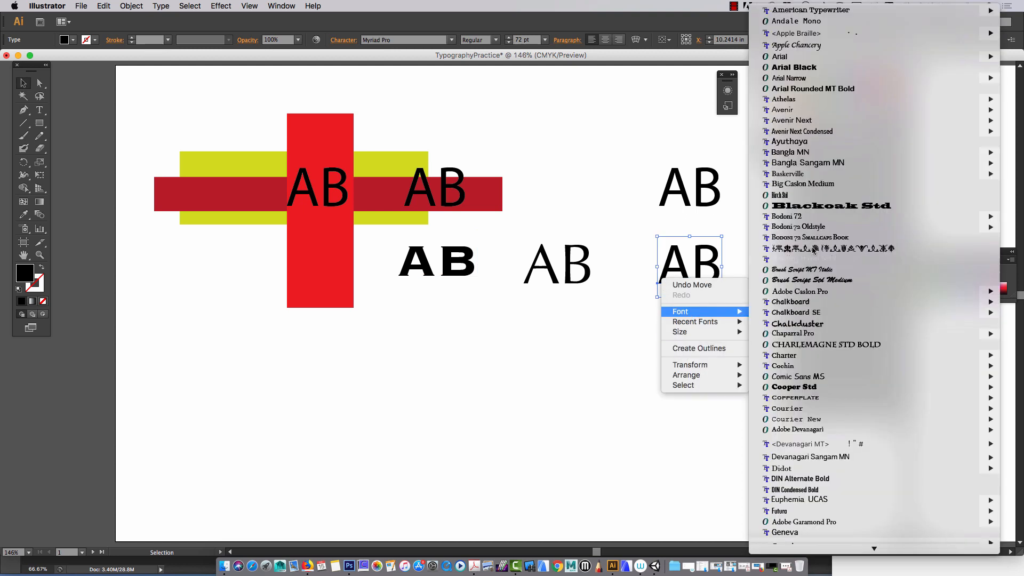
{"action": "mouse_move", "coordinate": [824, 109]}
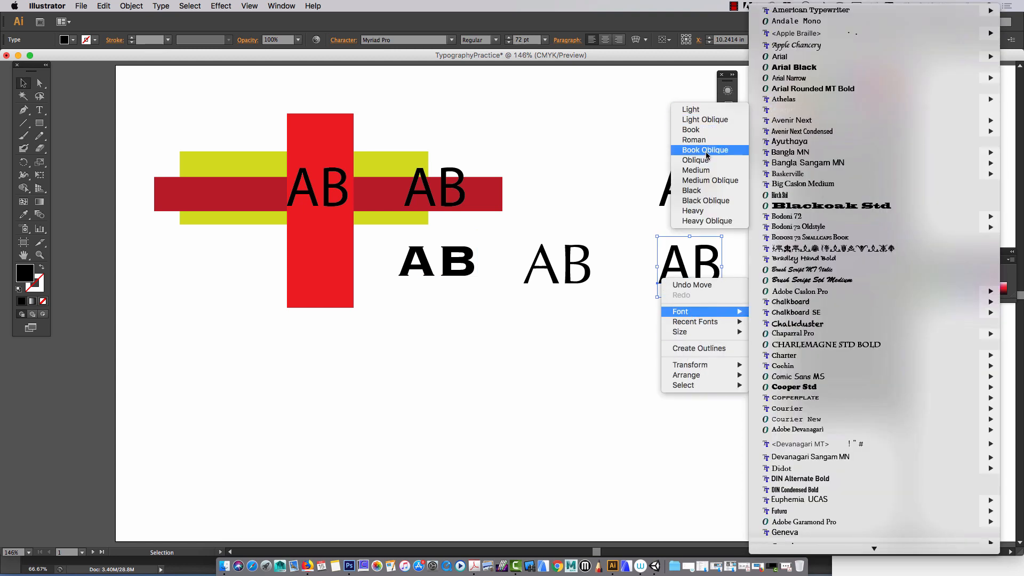
{"action": "left_click", "coordinate": [696, 170]}
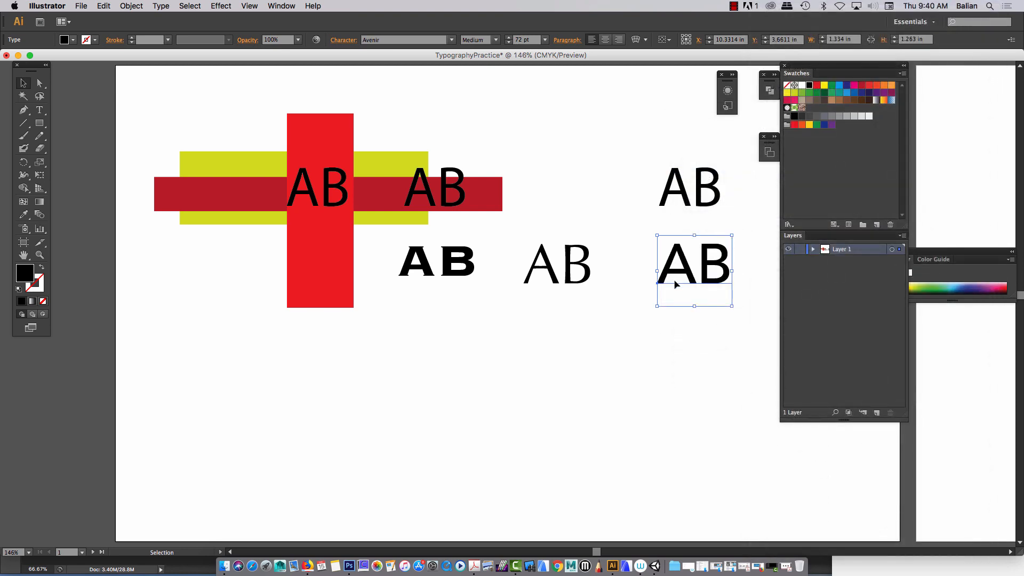
{"action": "left_click_drag", "start_coordinate": [692, 278], "coordinate": [316, 284]}
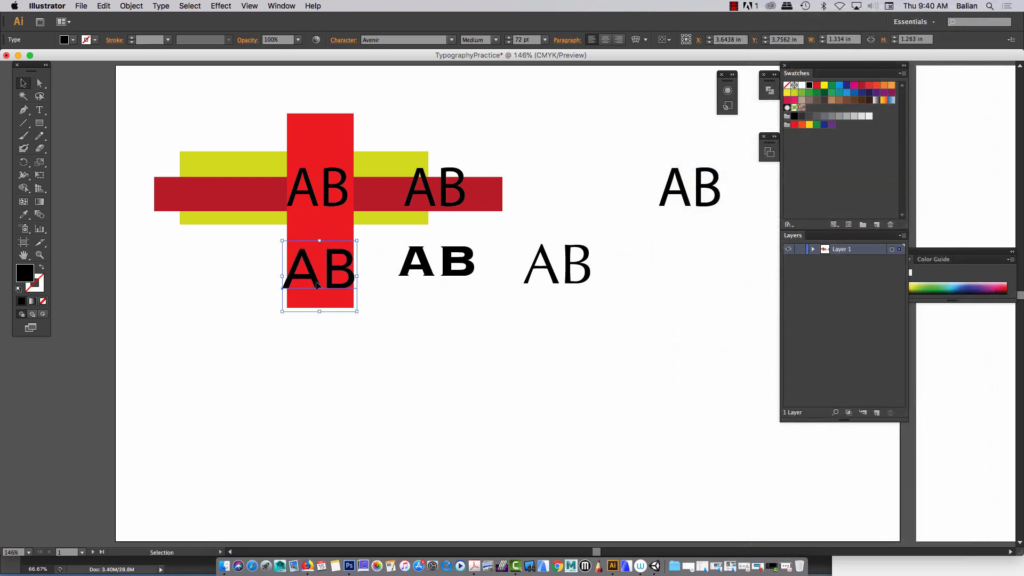
{"action": "left_click", "coordinate": [409, 354]}
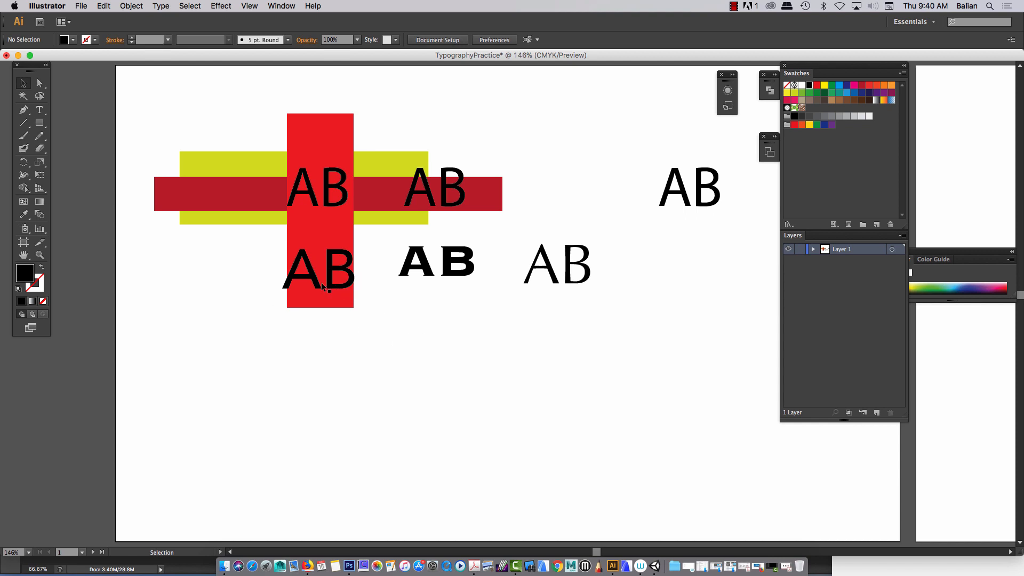
{"action": "left_click_drag", "start_coordinate": [321, 283], "coordinate": [444, 333]}
{"action": "left_click", "coordinate": [161, 6]}
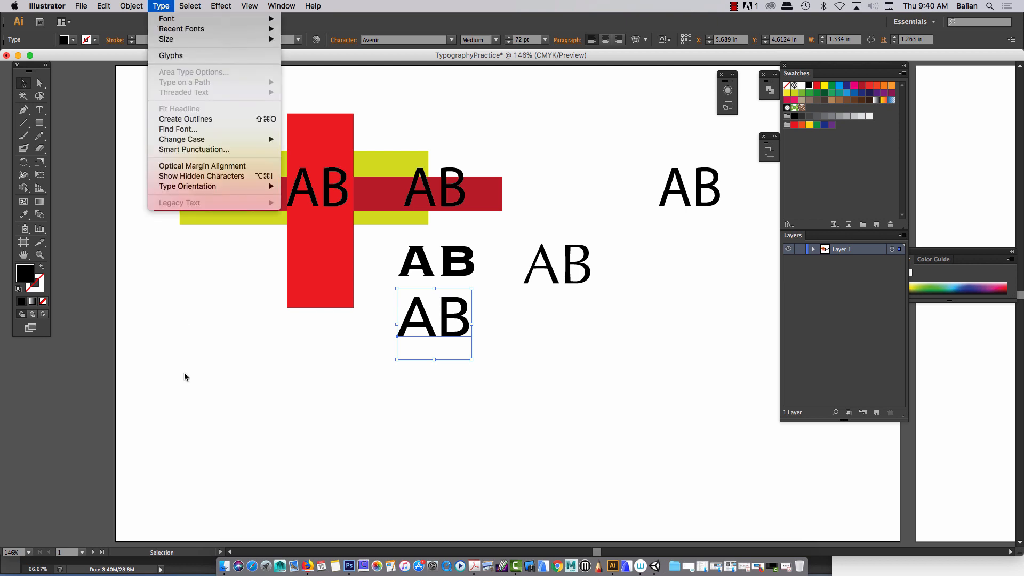
{"action": "left_click", "coordinate": [182, 401]}
{"action": "double_click", "coordinate": [430, 323]}
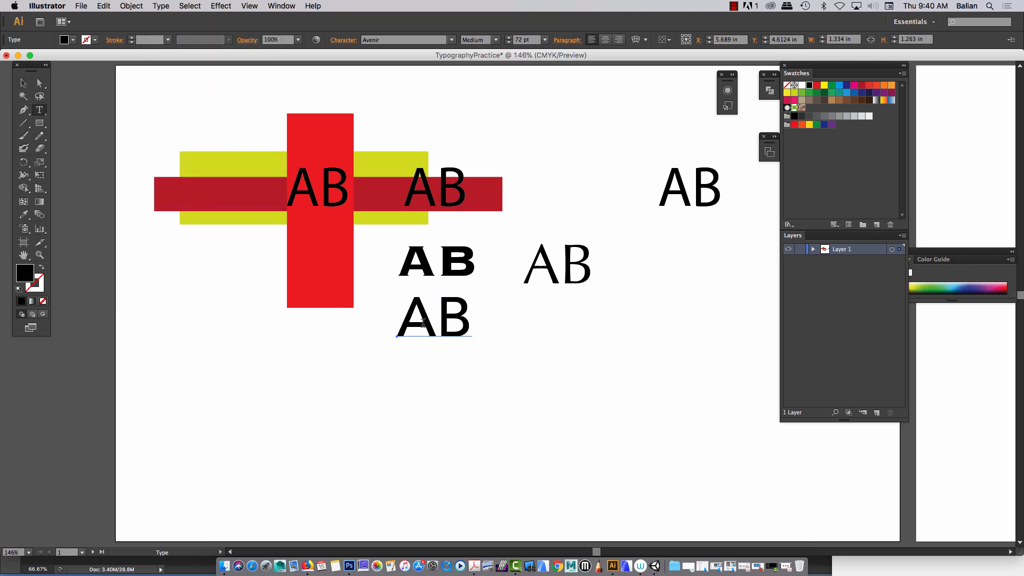
{"action": "left_click_drag", "start_coordinate": [401, 320], "coordinate": [472, 325]}
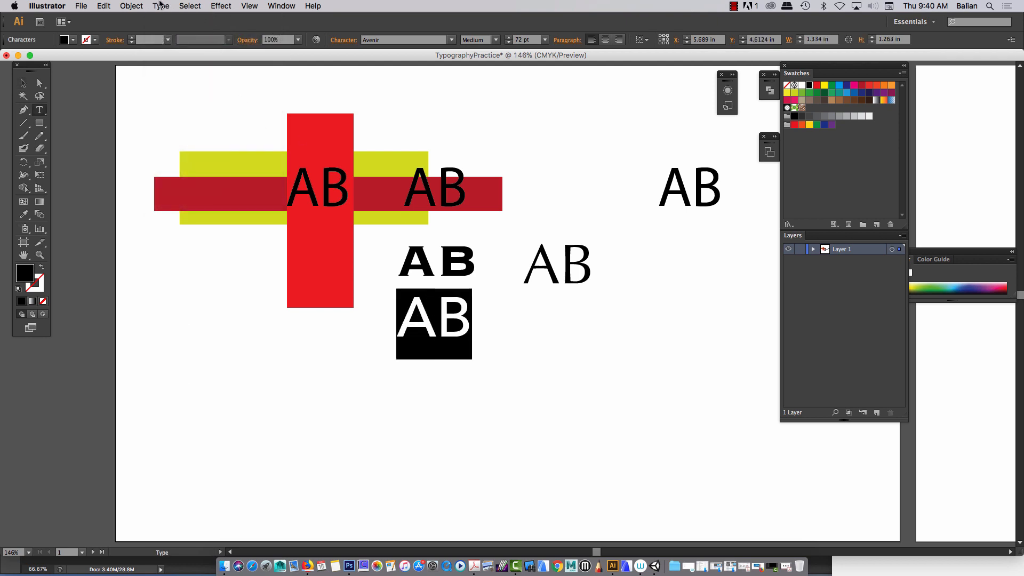
{"action": "left_click", "coordinate": [161, 5]}
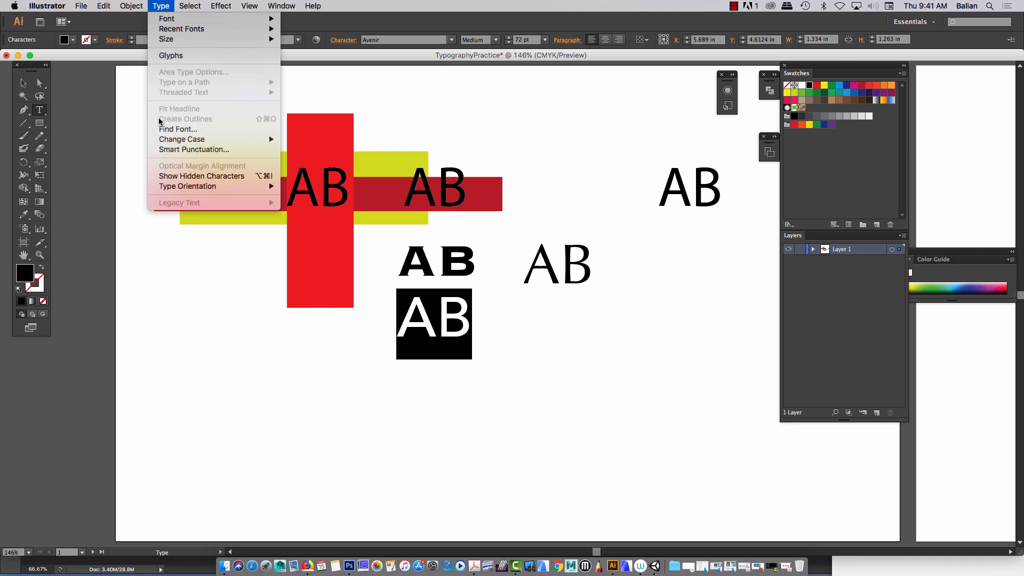
{"action": "left_click", "coordinate": [24, 84]}
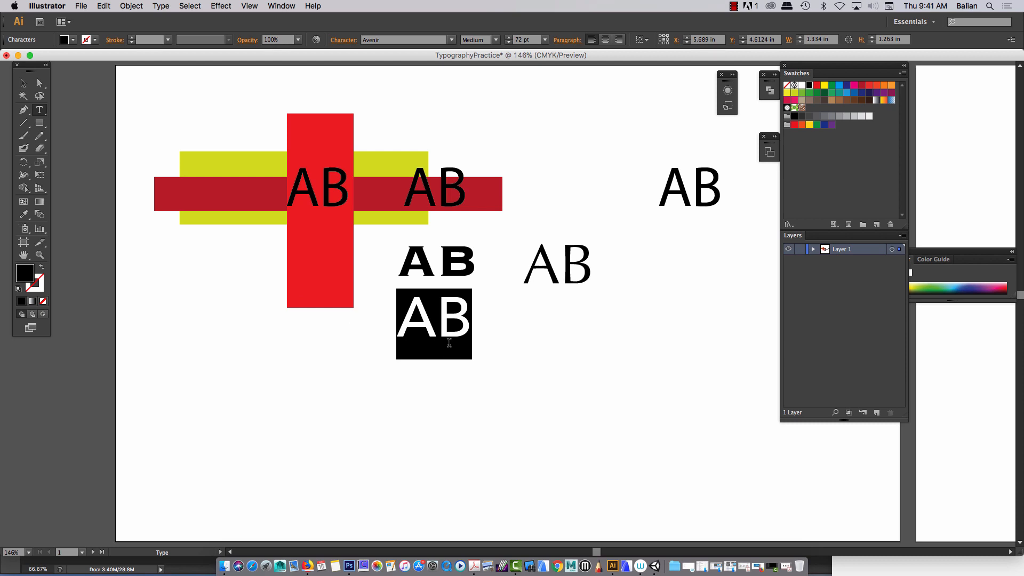
{"action": "left_click", "coordinate": [450, 343]}
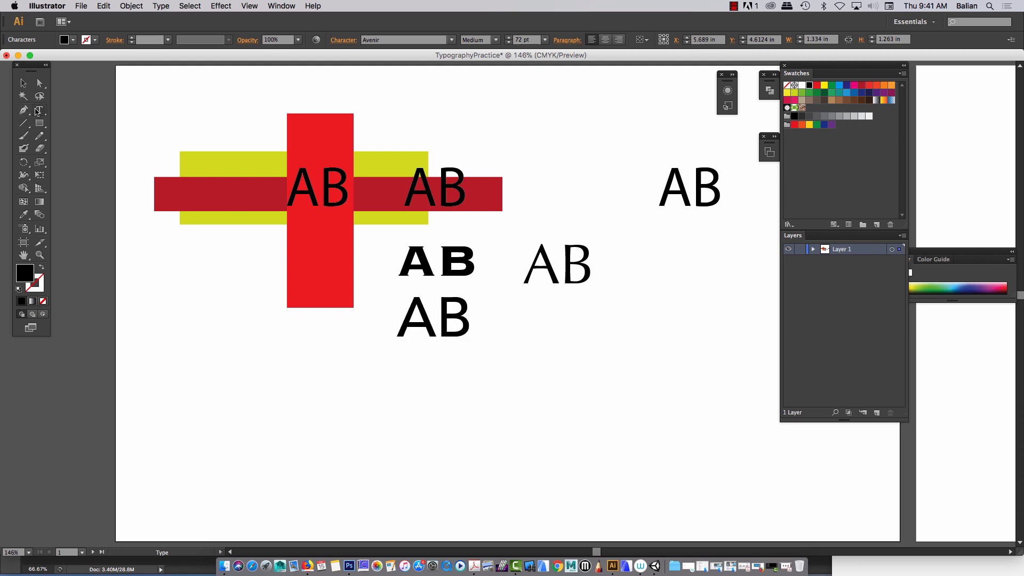
Step: Color only the letter B of the Avenir AB text dark red and duplicate the text below itself
{"action": "left_click", "coordinate": [36, 109]}
{"action": "left_click_drag", "start_coordinate": [439, 311], "coordinate": [516, 322]}
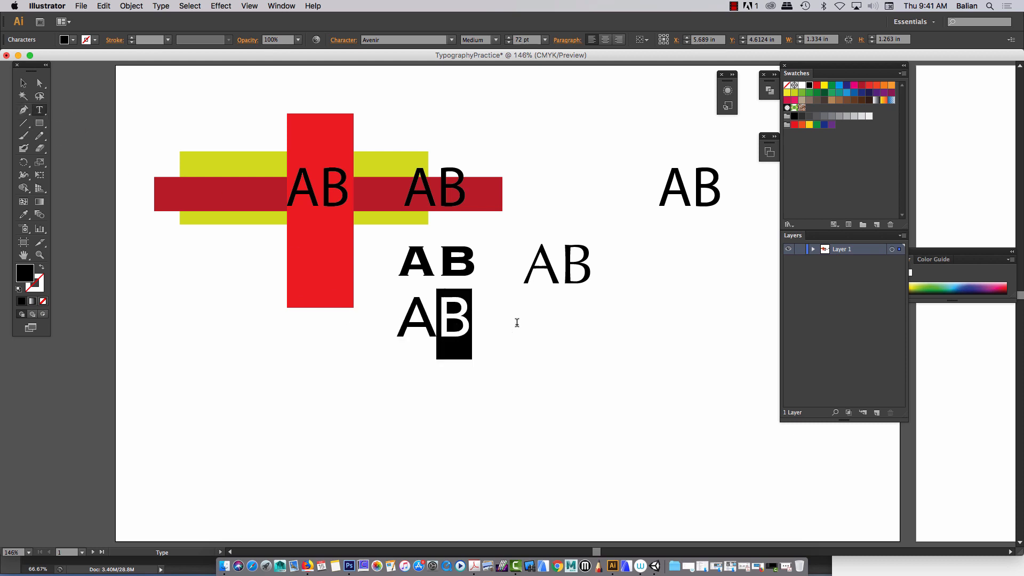
{"action": "left_click", "coordinate": [862, 85]}
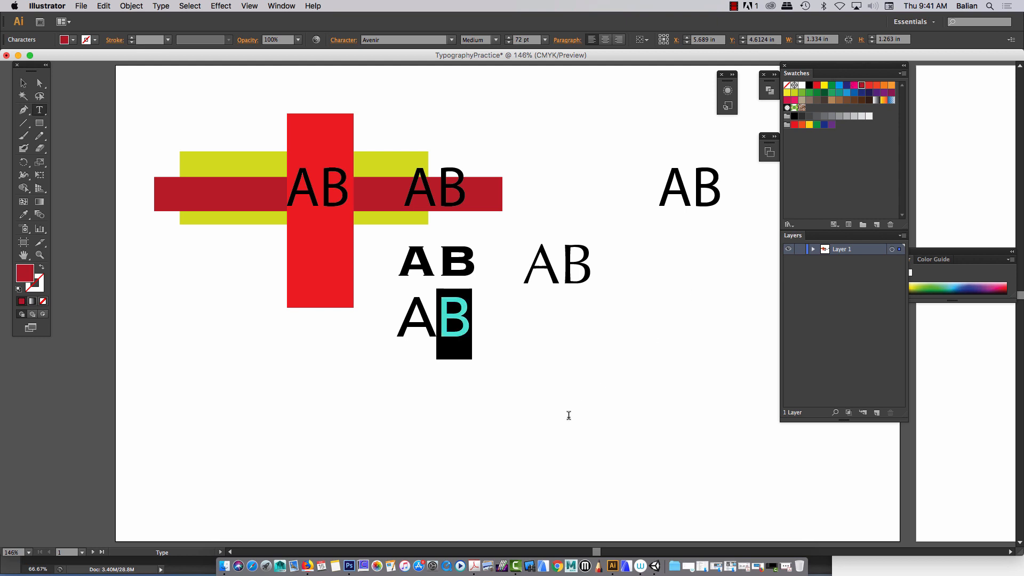
{"action": "left_click", "coordinate": [23, 82]}
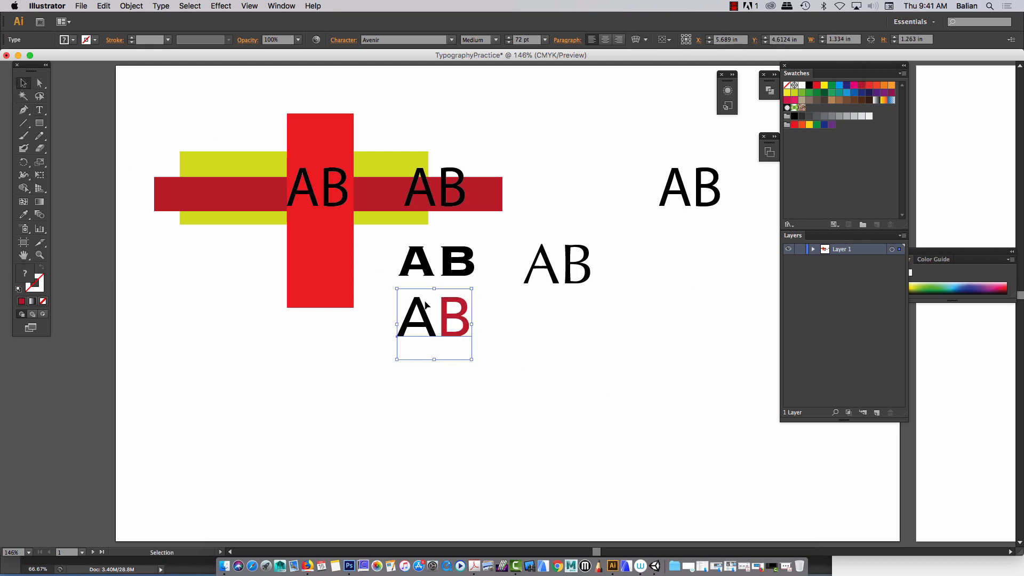
{"action": "left_click_drag", "start_coordinate": [433, 332], "coordinate": [431, 394]}
{"action": "left_click", "coordinate": [361, 384]}
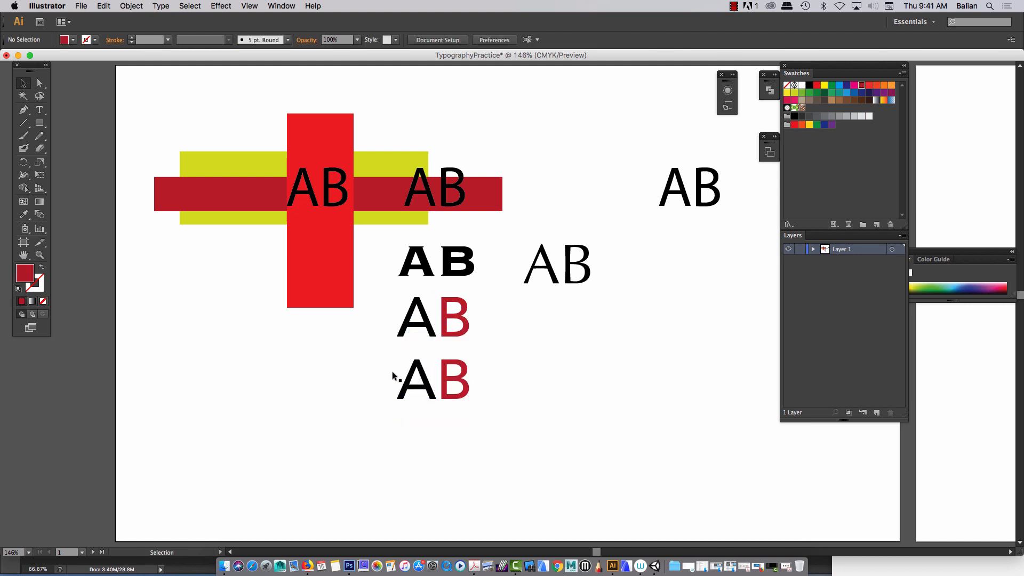
Step: Change the font of the lower two-colored AB copy to Times Regular and move it up closer to the Avenir text
{"action": "left_click", "coordinate": [447, 391]}
{"action": "right_click", "coordinate": [447, 390]}
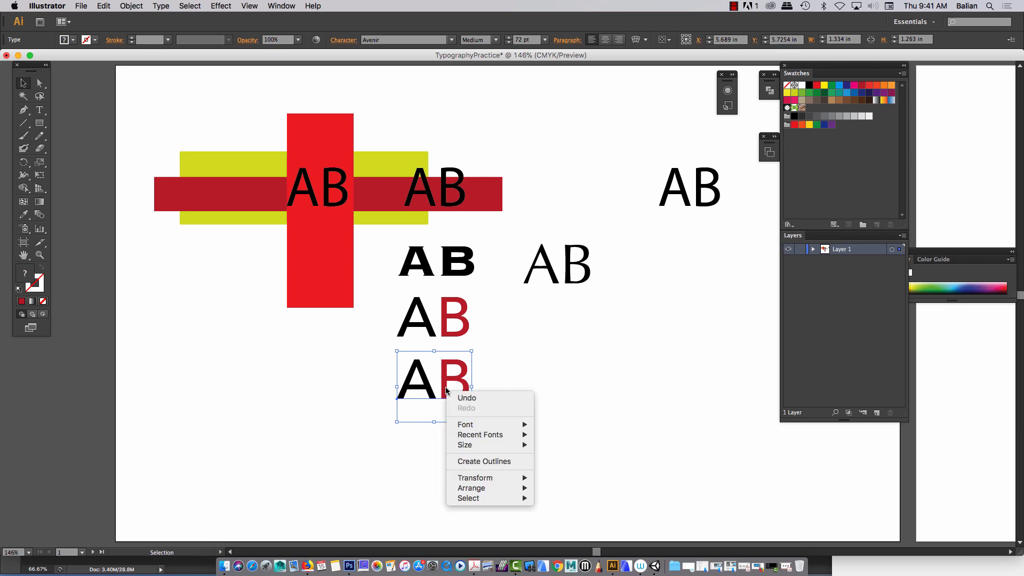
{"action": "mouse_move", "coordinate": [480, 446]}
{"action": "mouse_move", "coordinate": [480, 425]}
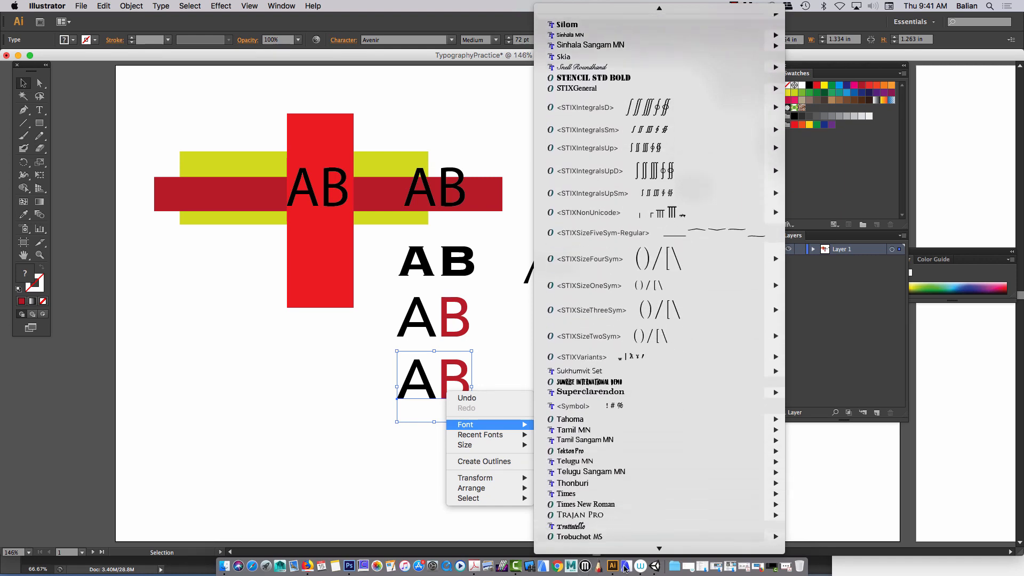
{"action": "mouse_move", "coordinate": [607, 344]}
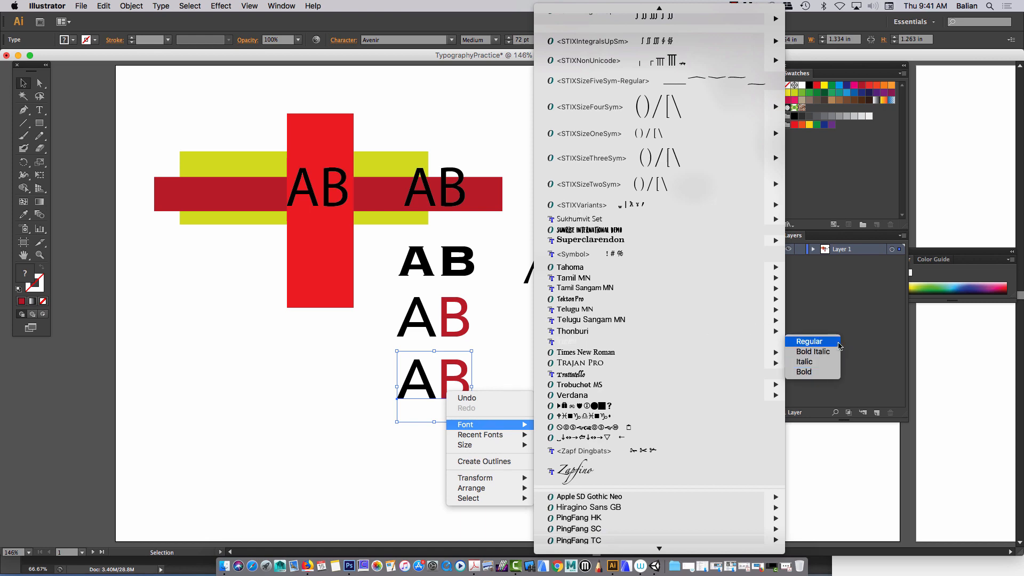
{"action": "left_click", "coordinate": [830, 343]}
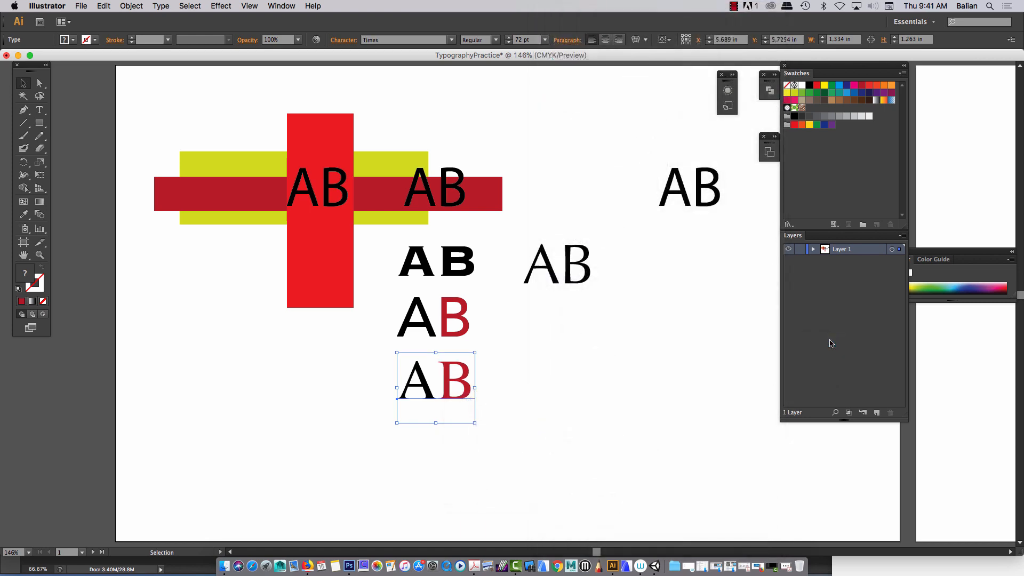
{"action": "left_click", "coordinate": [610, 371]}
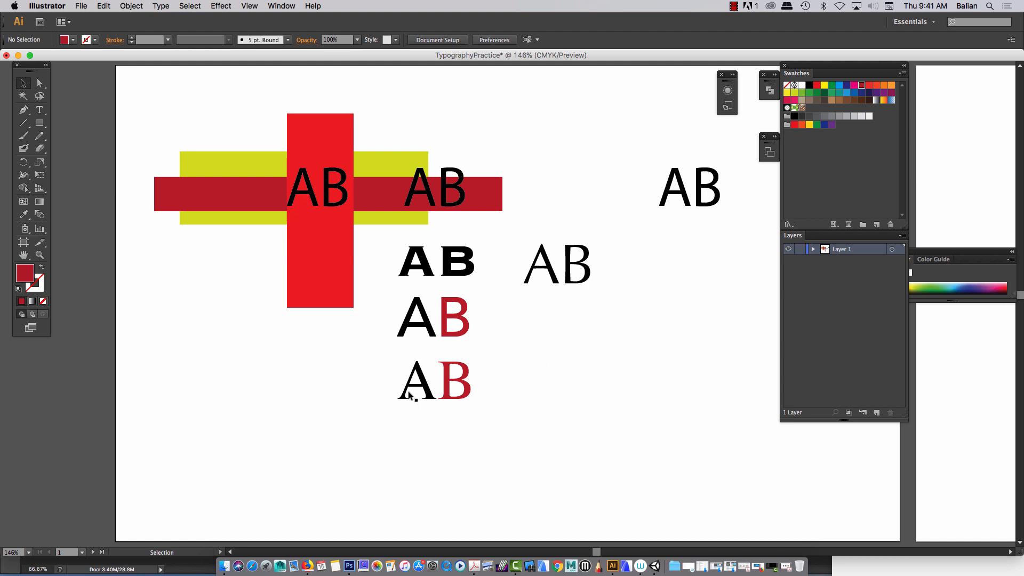
{"action": "left_click", "coordinate": [430, 398]}
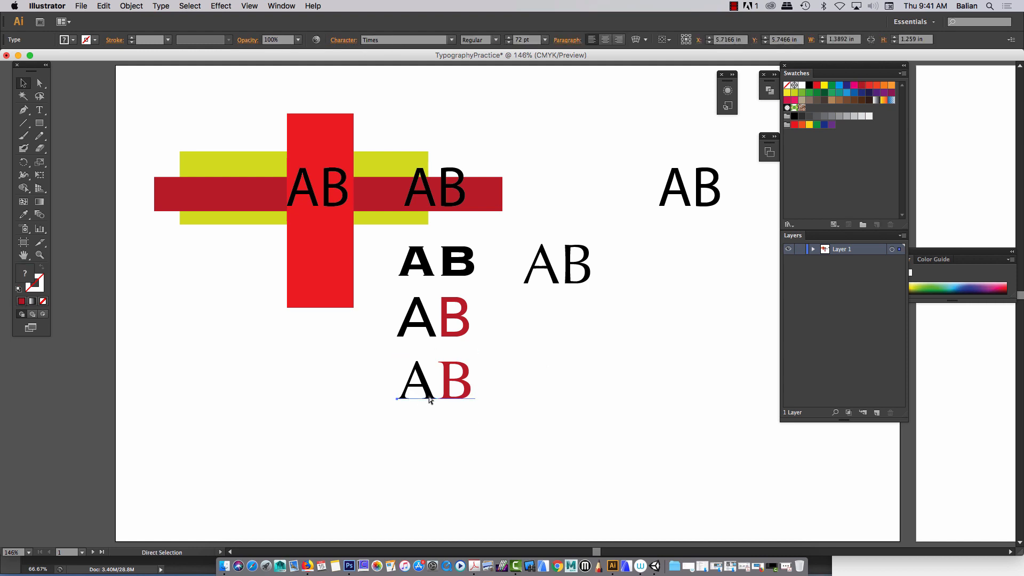
{"action": "left_click_drag", "start_coordinate": [427, 395], "coordinate": [425, 384]}
{"action": "left_click", "coordinate": [341, 356]}
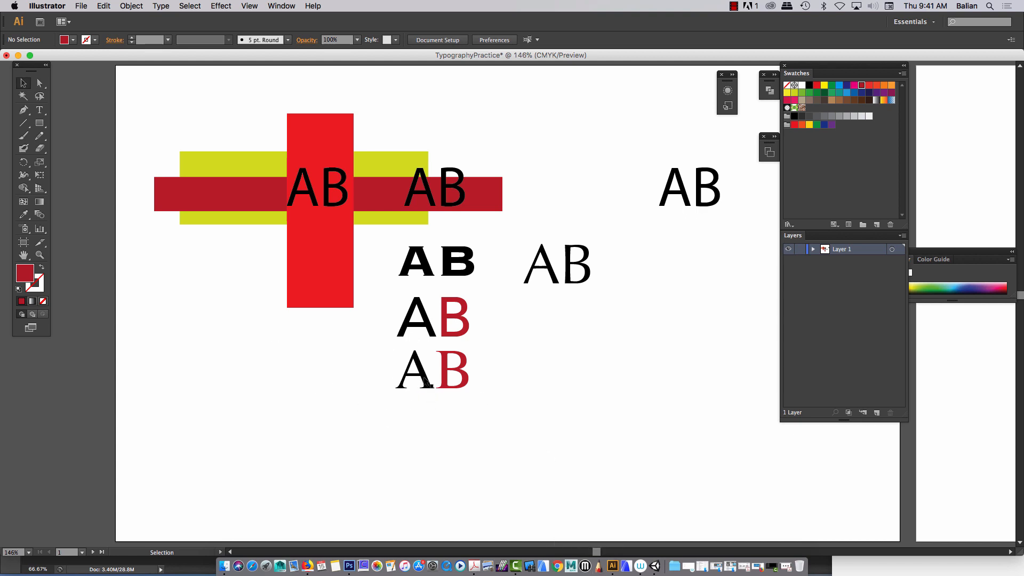
Step: Convert the two-colored Avenir AB text to outlines and ungroup its letters
{"action": "left_click", "coordinate": [433, 332]}
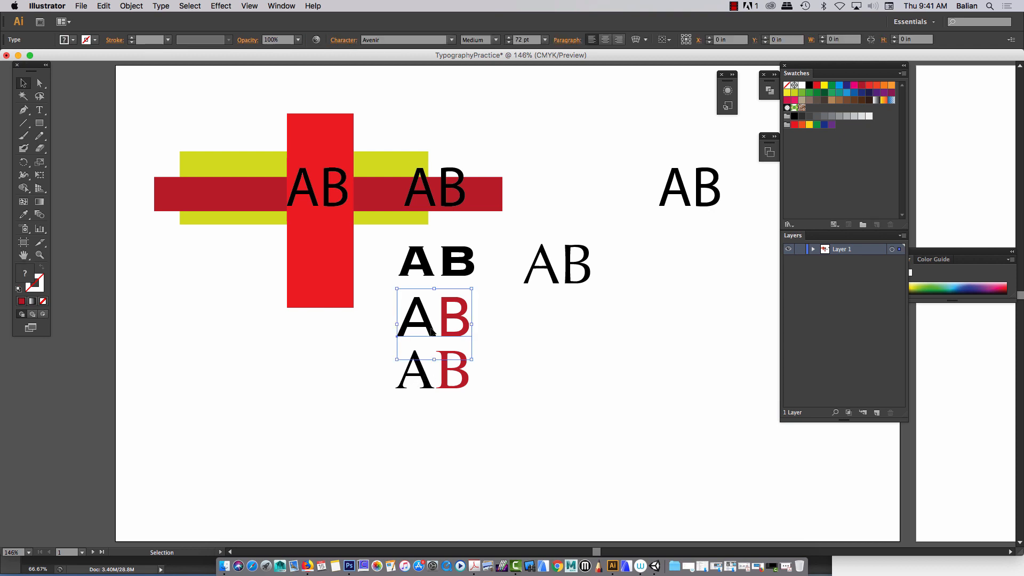
{"action": "left_click", "coordinate": [160, 6]}
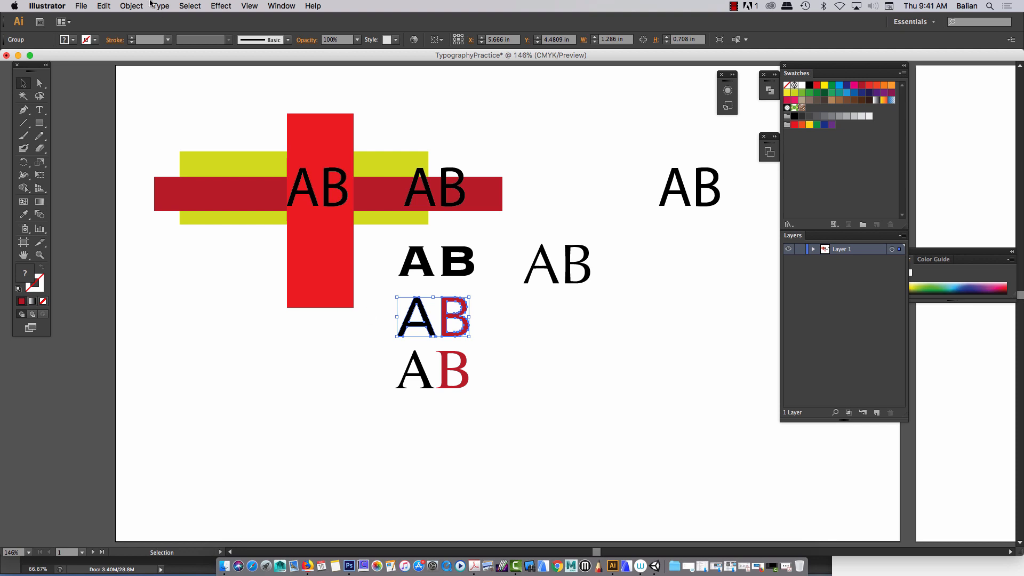
{"action": "left_click", "coordinate": [130, 8]}
{"action": "left_click", "coordinate": [143, 56]}
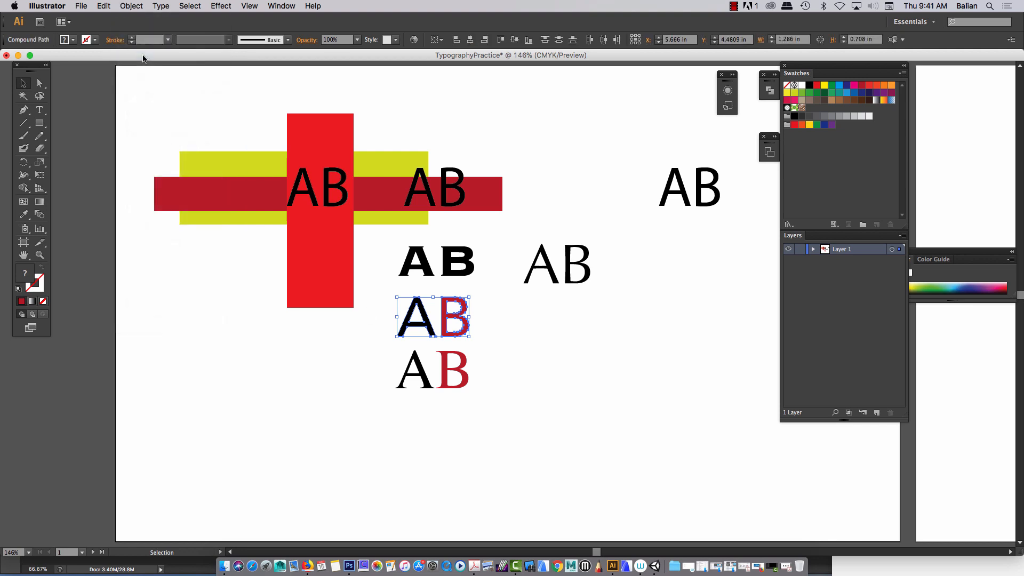
{"action": "left_click", "coordinate": [341, 407]}
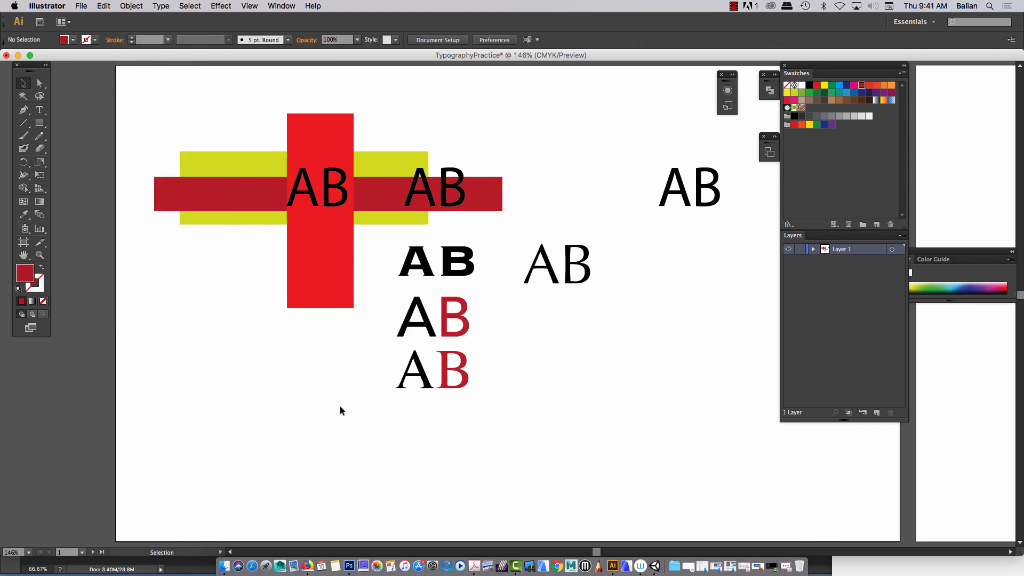
Step: Select both outlined Avenir letters and move them together beside the two-colored Times AB
{"action": "left_click", "coordinate": [433, 329]}
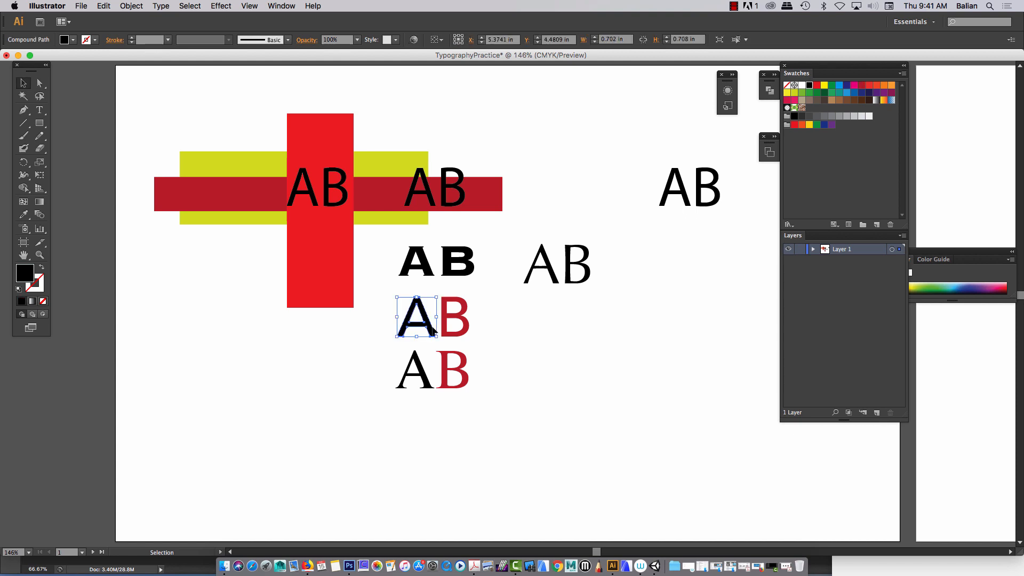
{"action": "key", "text": "shift"}
{"action": "left_click", "coordinate": [443, 332], "text": "shift"}
{"action": "left_click_drag", "start_coordinate": [376, 293], "coordinate": [540, 387]}
{"action": "left_click", "coordinate": [277, 419]}
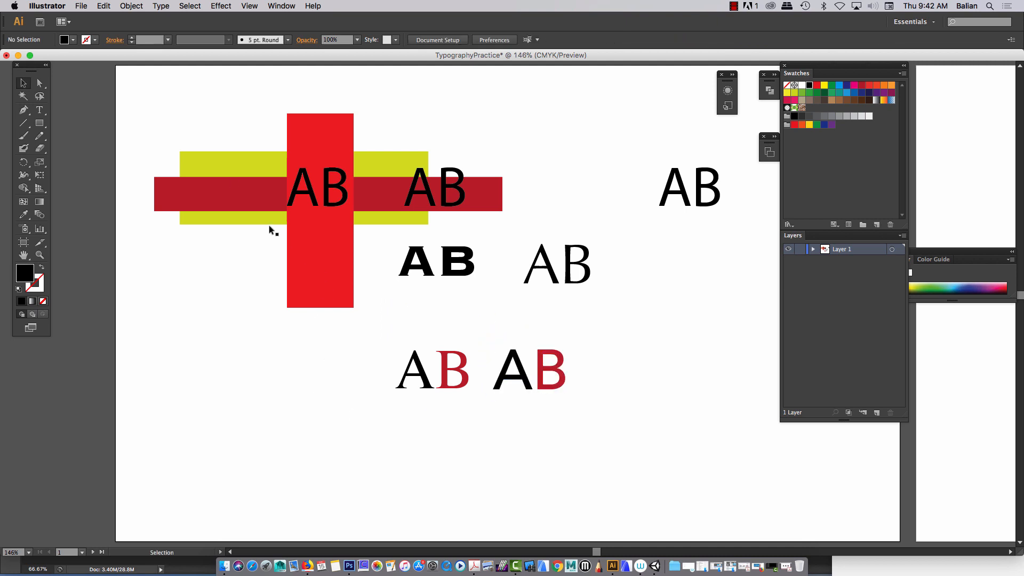
Step: Add the lowercase text "ab" in the empty area below the crossed rectangles and set its font to Avenir
{"action": "left_click", "coordinate": [39, 110]}
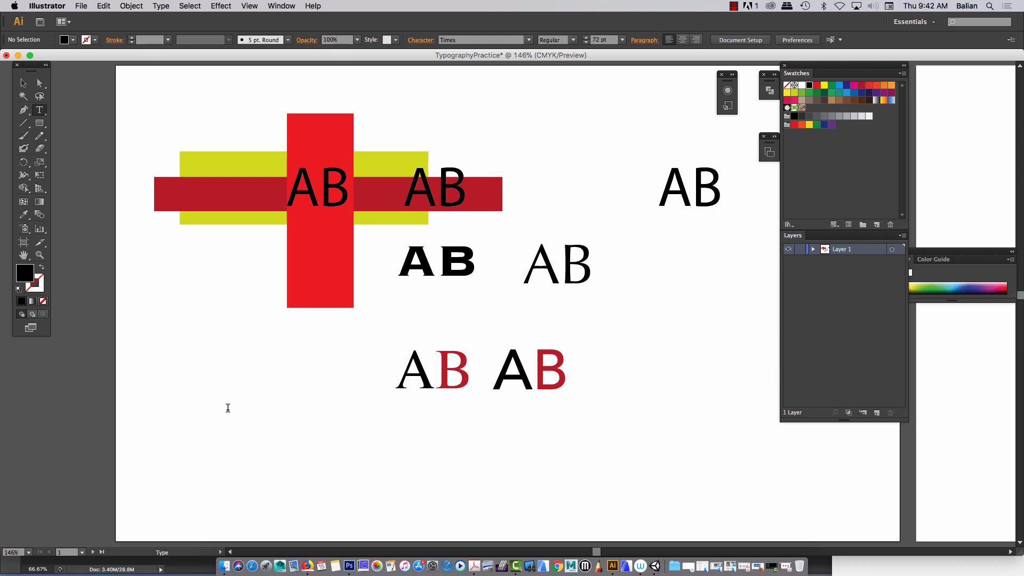
{"action": "left_click", "coordinate": [228, 408]}
{"action": "type", "text": "ab"}
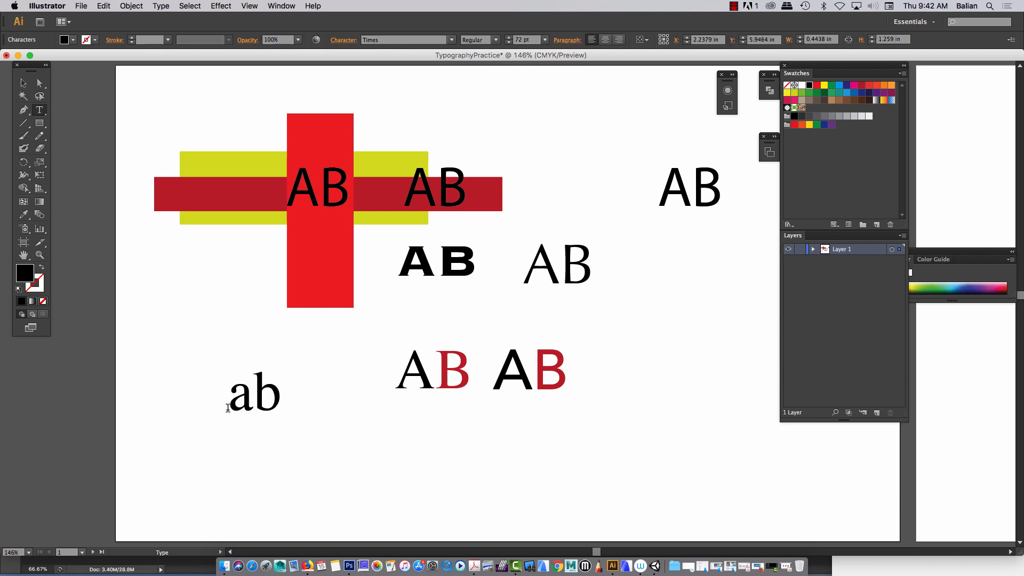
{"action": "left_click_drag", "start_coordinate": [242, 395], "coordinate": [282, 362]}
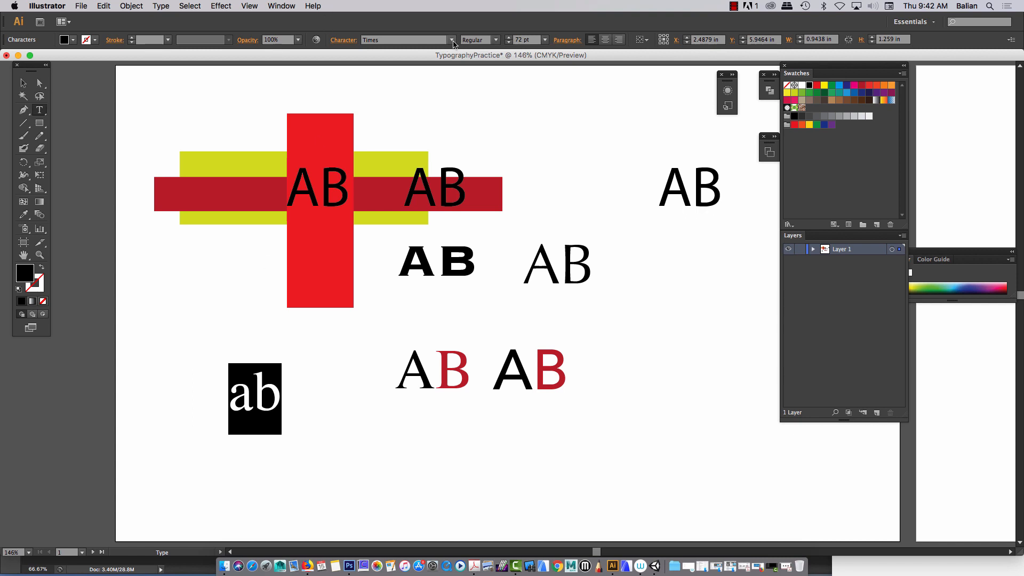
{"action": "left_click", "coordinate": [452, 40]}
{"action": "scroll", "coordinate": [438, 93], "scroll_direction": "down", "scroll_amount": 5}
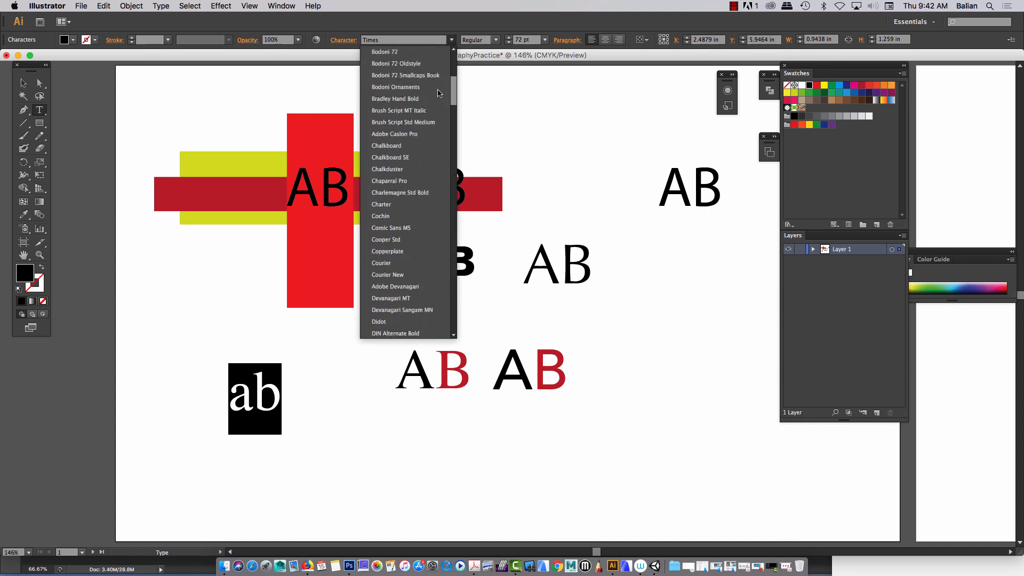
{"action": "scroll", "coordinate": [438, 93], "scroll_direction": "up", "scroll_amount": 6}
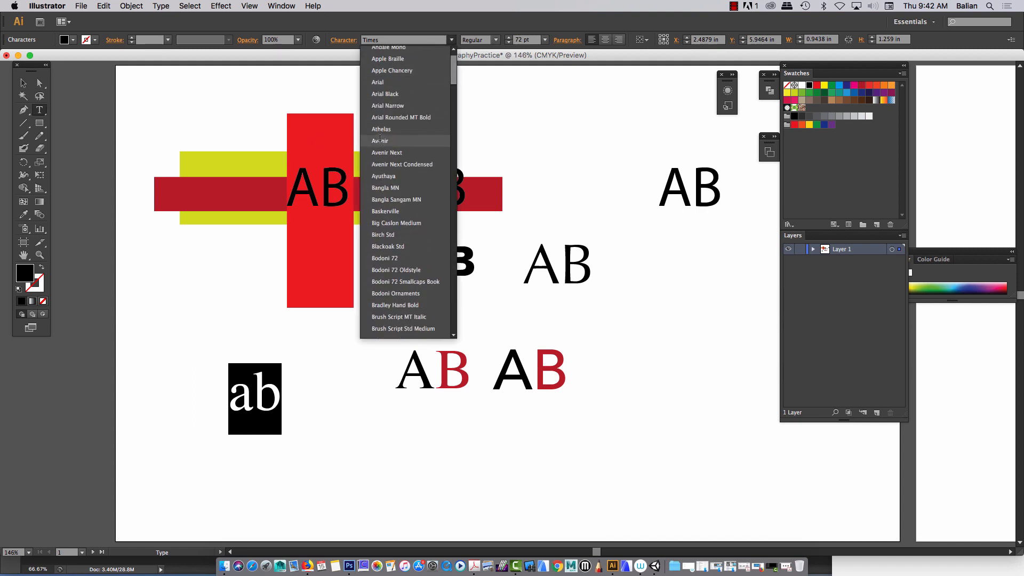
{"action": "left_click", "coordinate": [379, 140]}
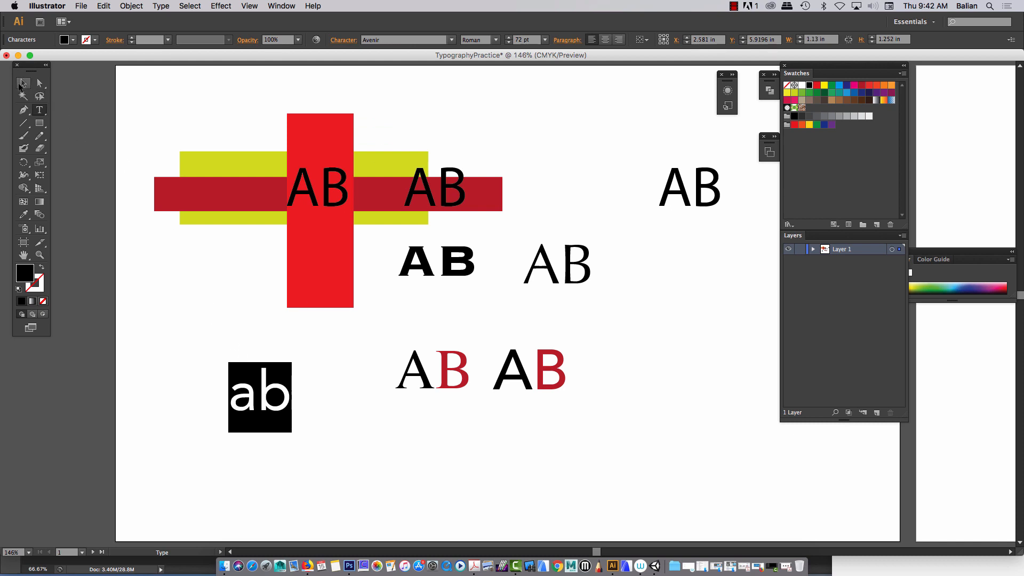
Step: Move the lowercase ab text up slightly, convert it to outlines and ungroup its letters
{"action": "left_click", "coordinate": [22, 83]}
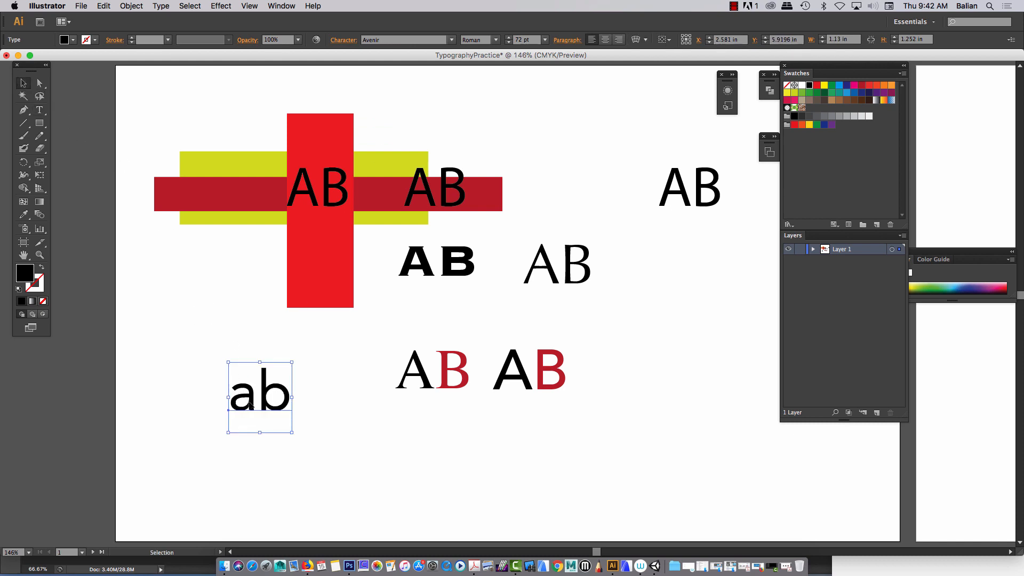
{"action": "left_click_drag", "start_coordinate": [250, 401], "coordinate": [241, 374]}
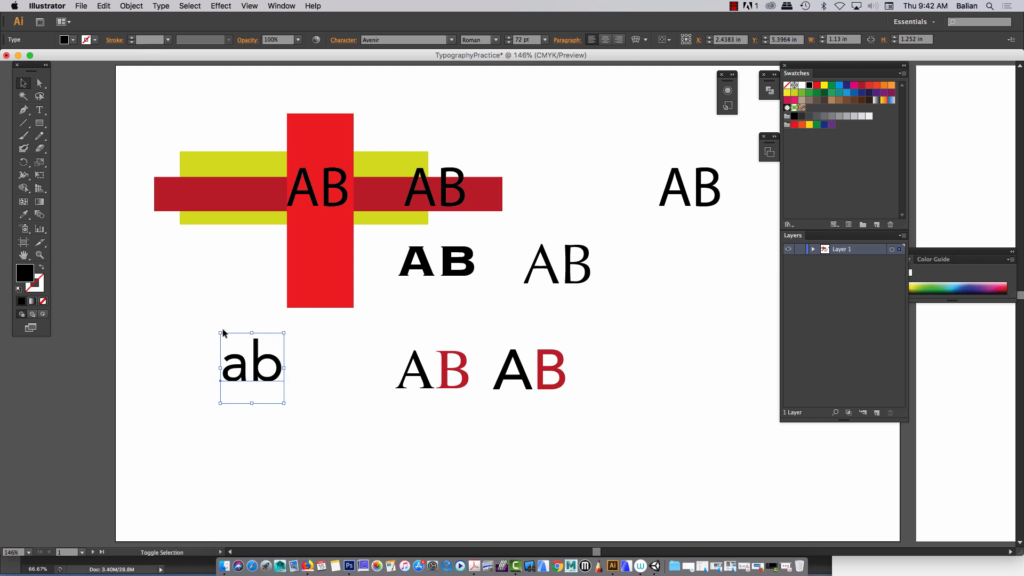
{"action": "key", "text": "shift+super+o"}
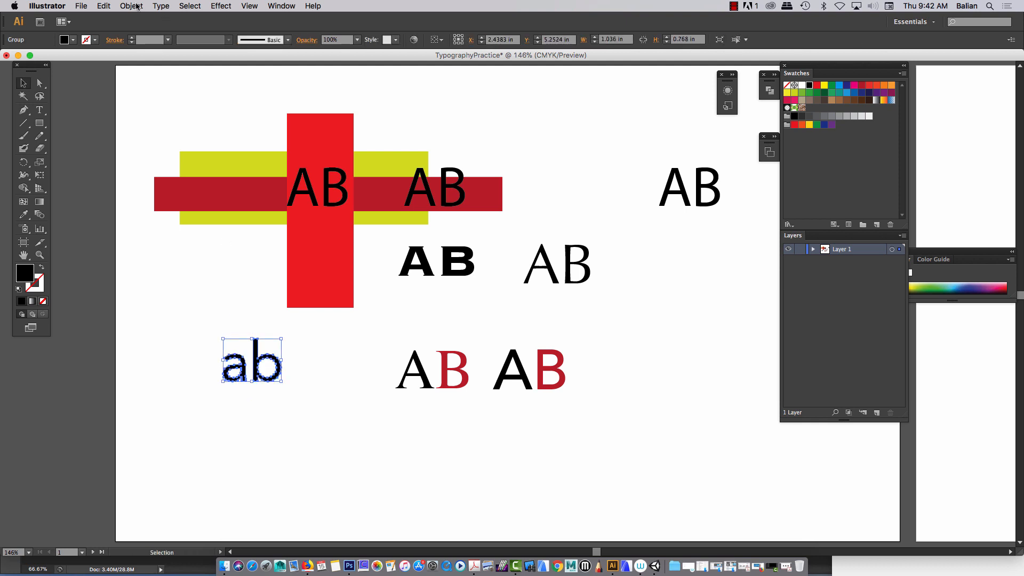
{"action": "left_click", "coordinate": [137, 6]}
{"action": "left_click", "coordinate": [140, 56]}
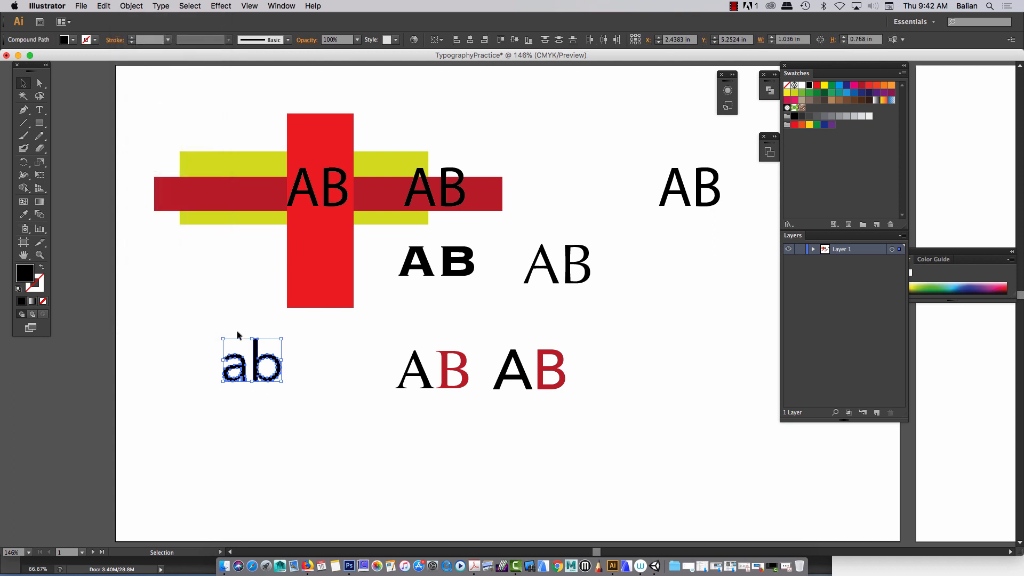
{"action": "left_click", "coordinate": [234, 327]}
Step: Stretch the stem of the outlined b far upward by moving only its top anchor points
{"action": "key", "text": "super+equal"}
{"action": "key", "text": "super+equal"}
{"action": "key", "text": "super+equal"}
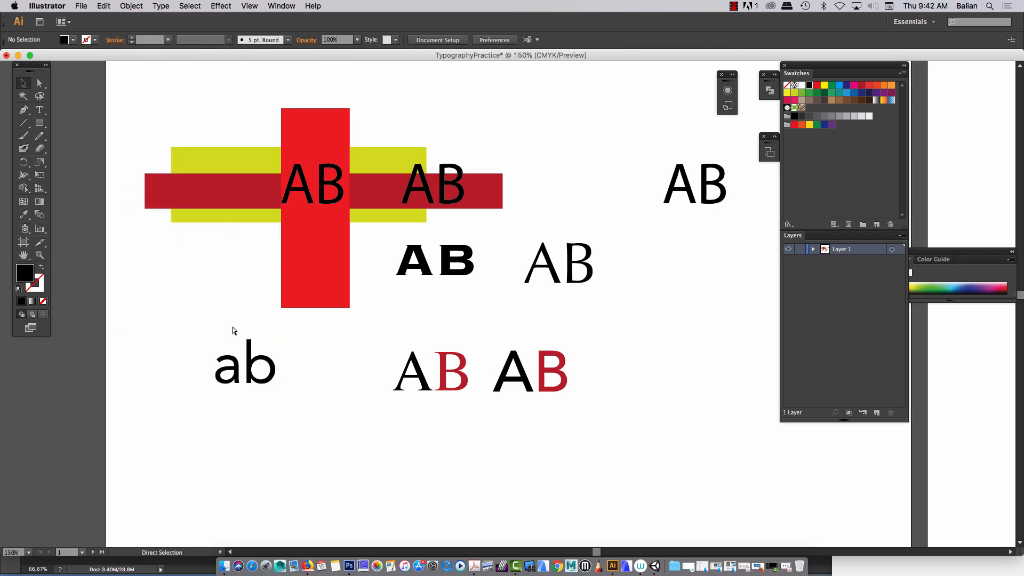
{"action": "scroll", "coordinate": [230, 329], "scroll_direction": "left", "scroll_amount": 10}
{"action": "scroll", "coordinate": [176, 411], "scroll_direction": "down", "scroll_amount": 5}
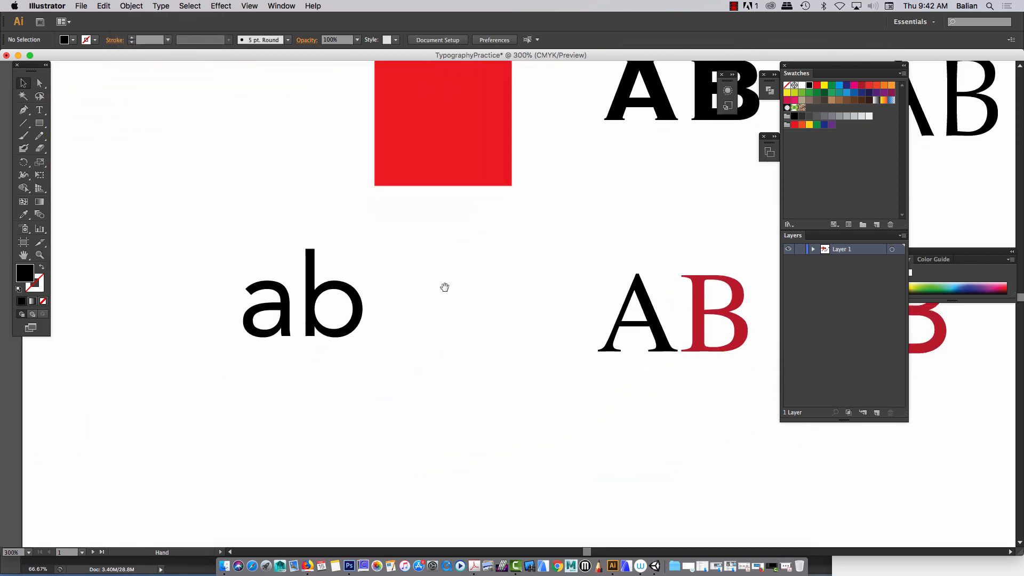
{"action": "left_click", "coordinate": [321, 289]}
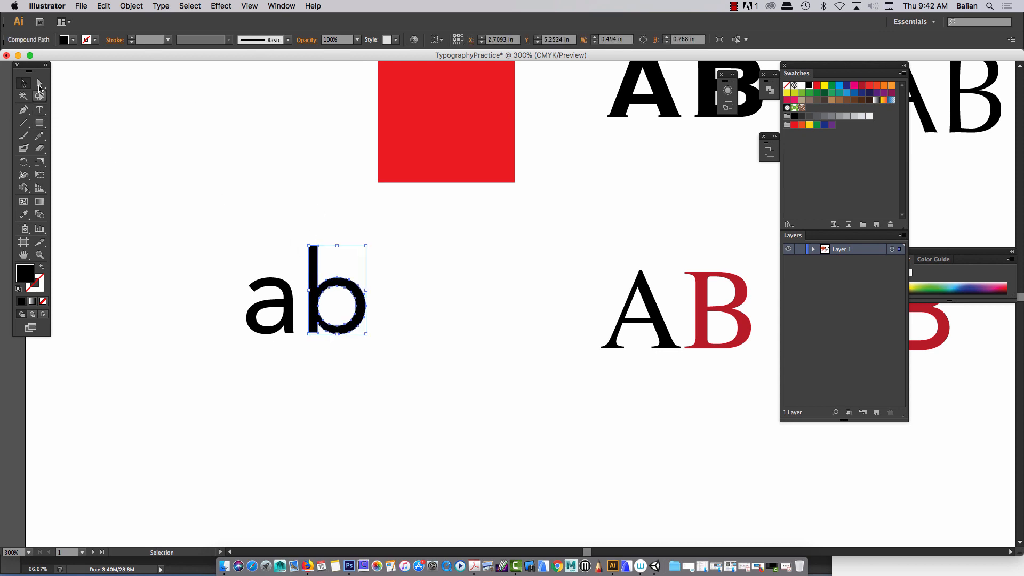
{"action": "key", "text": "a"}
{"action": "left_click_drag", "start_coordinate": [285, 192], "coordinate": [352, 265]}
{"action": "key", "text": "Up"}
{"action": "key", "text": "Up"}
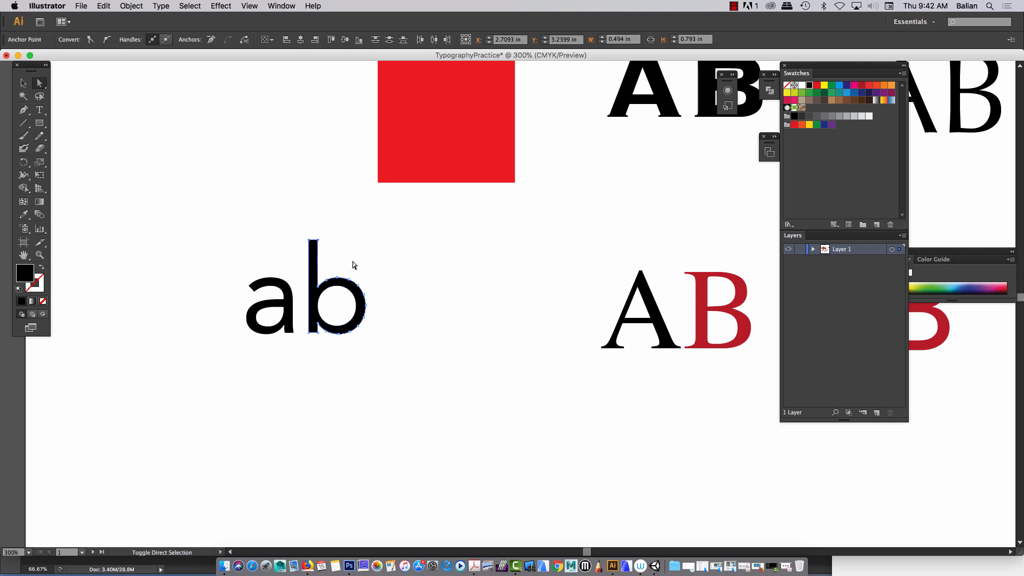
{"action": "key", "text": "Up"}
{"action": "key", "text": "Up"}
{"action": "key", "text": "Up"}
{"action": "key", "text": "Up"}
{"action": "key", "text": "Up"}
{"action": "key", "text": "Up"}
{"action": "key", "text": "Up"}
{"action": "key", "text": "Up"}
{"action": "key", "text": "Up"}
{"action": "key", "text": "Up"}
{"action": "key", "text": "Up"}
{"action": "key", "text": "Up"}
{"action": "key", "text": "Up"}
{"action": "key", "text": "Up"}
{"action": "key", "text": "Up"}
{"action": "key", "text": "Up"}
{"action": "key", "text": "Up"}
{"action": "key", "text": "Up"}
{"action": "key", "text": "Up"}
{"action": "key", "text": "Up"}
{"action": "key", "text": "Up"}
{"action": "left_click", "coordinate": [319, 329]}
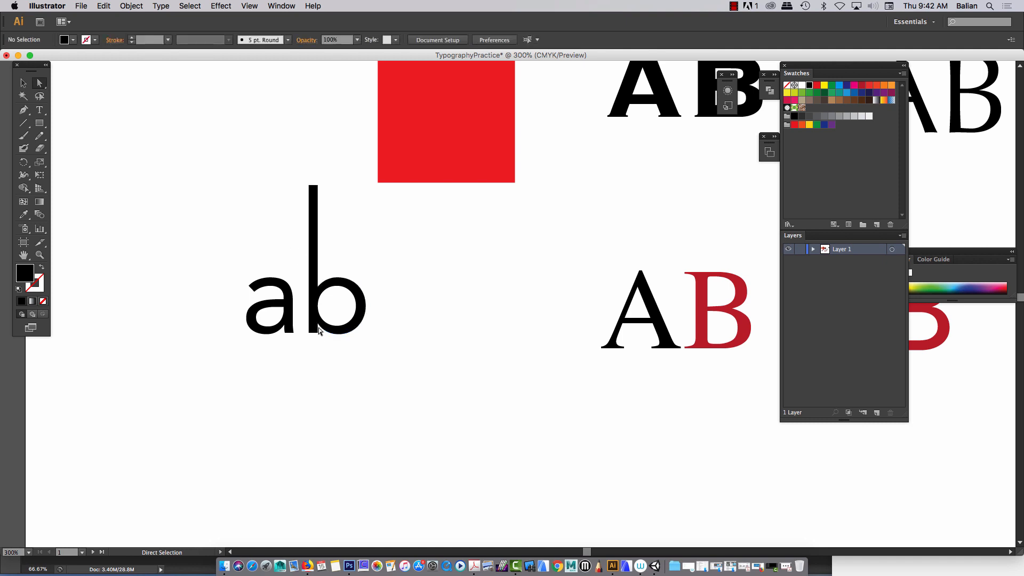
{"action": "left_click", "coordinate": [273, 307]}
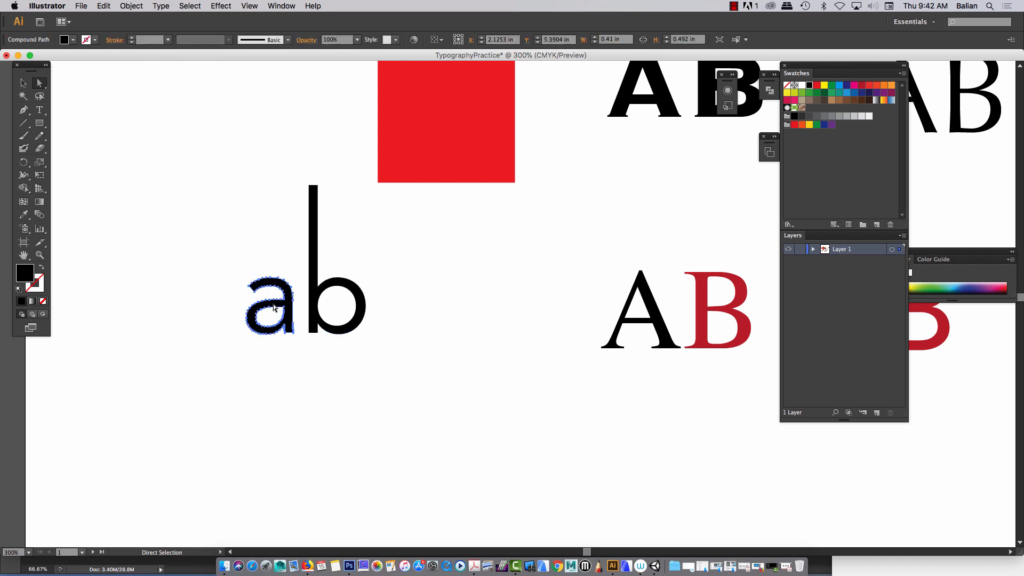
{"action": "left_click", "coordinate": [214, 260]}
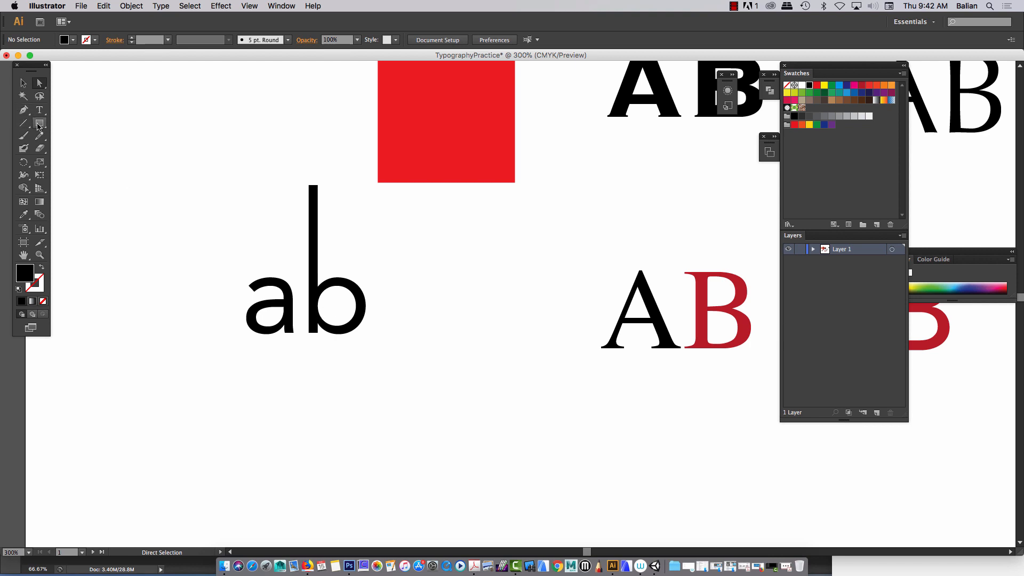
Step: Draw a thin horizontal rectangle about 1.9 by 0.09 in across the lowercase ab and fill it red
{"action": "left_click", "coordinate": [38, 125]}
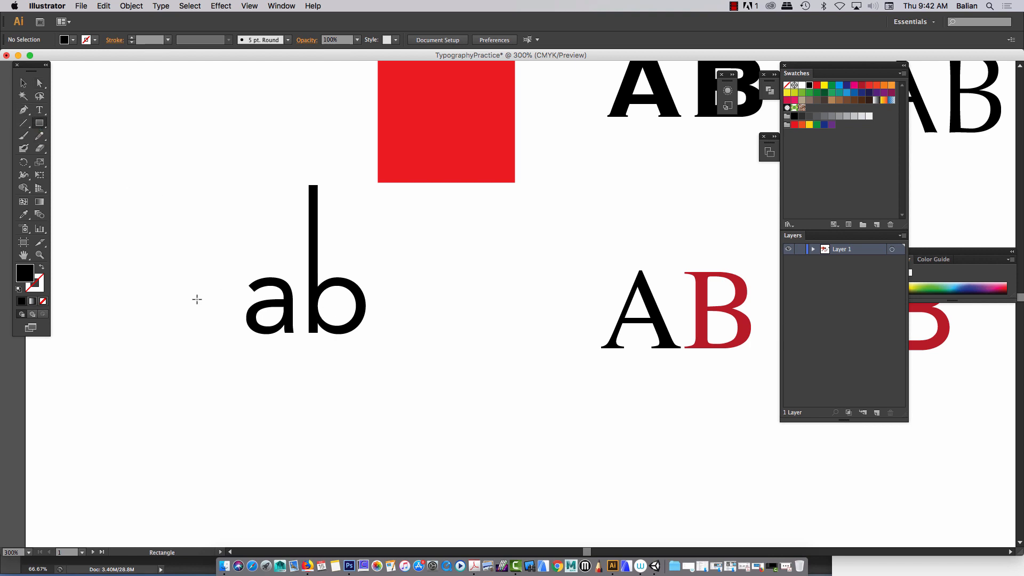
{"action": "left_click_drag", "start_coordinate": [196, 298], "coordinate": [416, 309]}
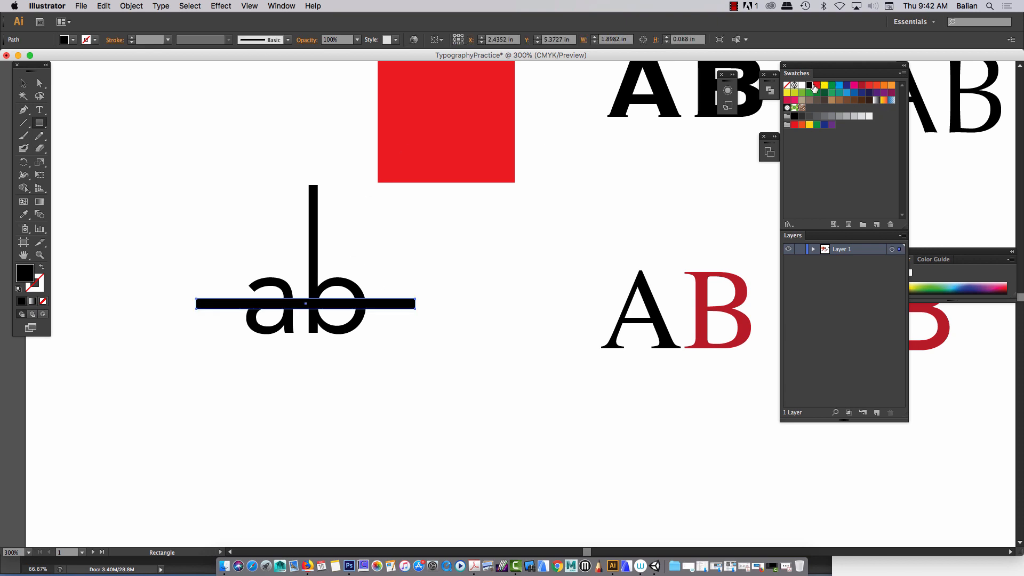
{"action": "left_click", "coordinate": [816, 85]}
Step: Thin the red bar to about 0.07 in high and place it across the lower part of the ab letters
{"action": "left_click", "coordinate": [23, 83]}
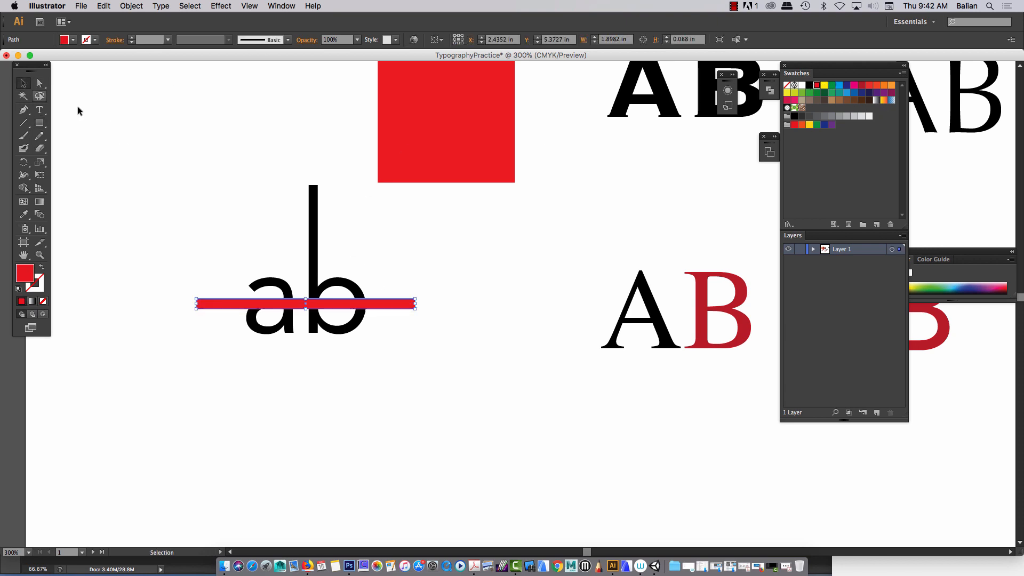
{"action": "left_click_drag", "start_coordinate": [298, 302], "coordinate": [305, 322]}
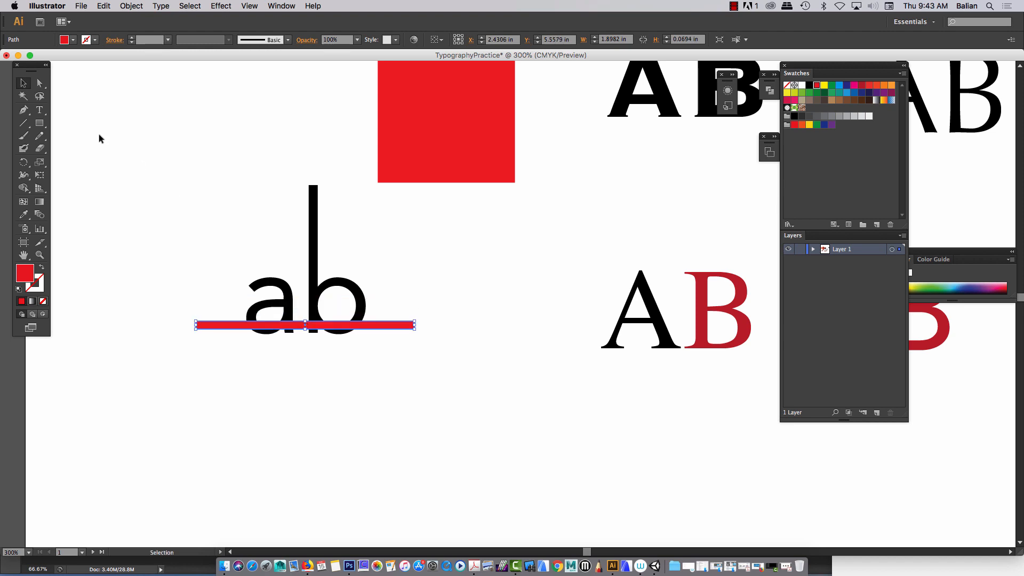
{"action": "key", "text": "Up"}
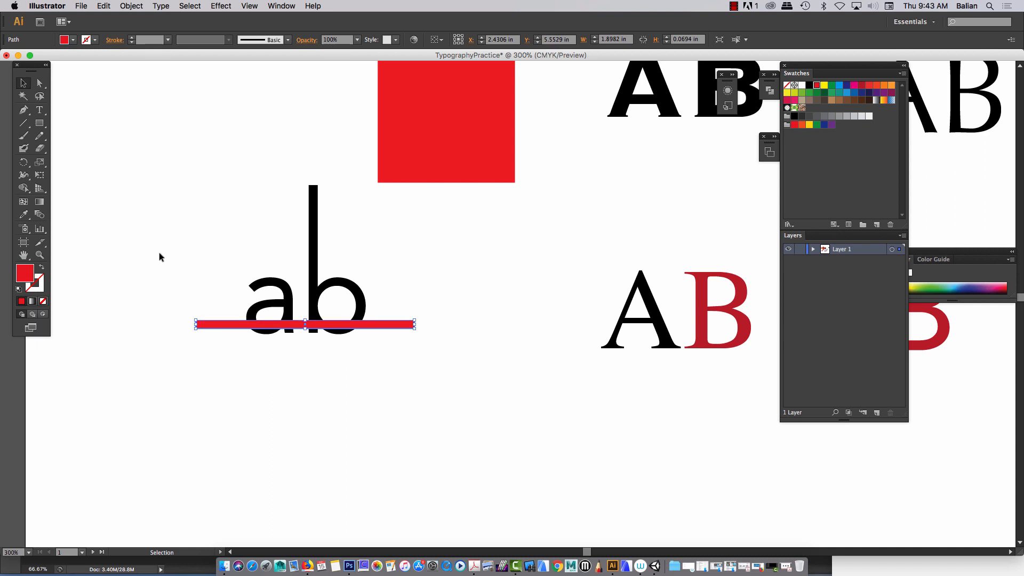
{"action": "left_click", "coordinate": [119, 226]}
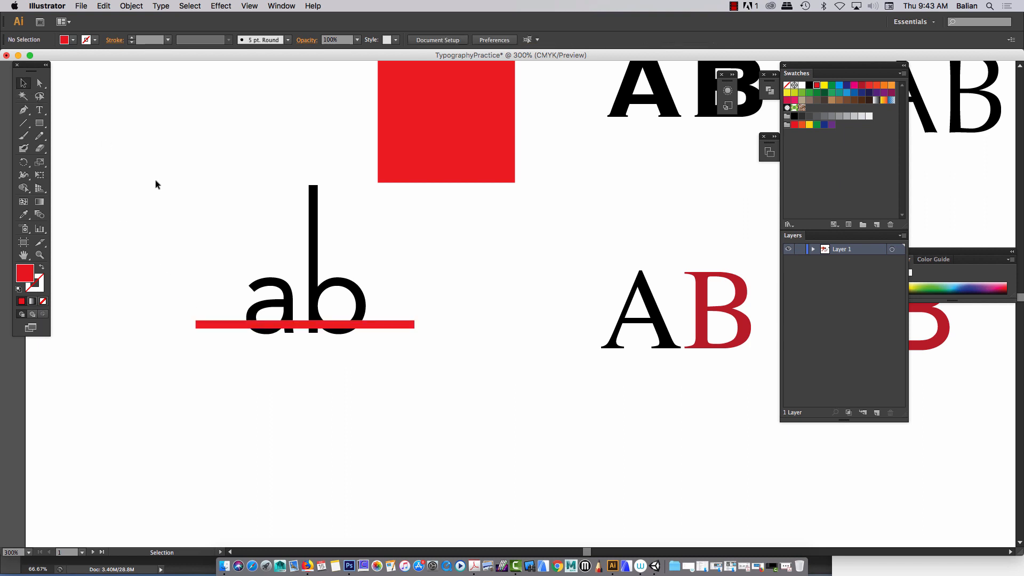
Step: Divide the lowercase ab letters and the red bar into separate pieces with the Pathfinder Divide operation
{"action": "left_click_drag", "start_coordinate": [149, 171], "coordinate": [371, 378]}
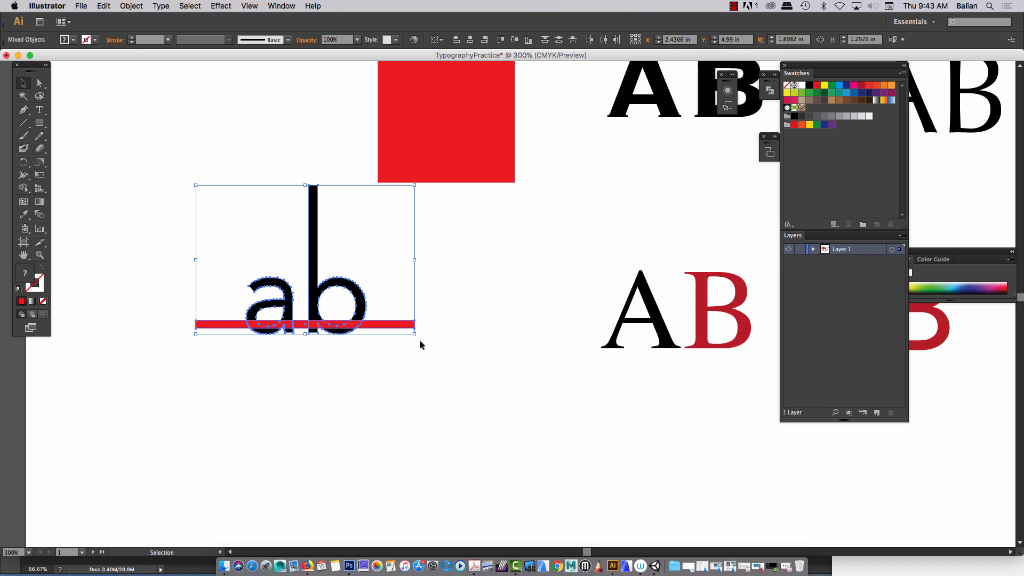
{"action": "left_click", "coordinate": [274, 7]}
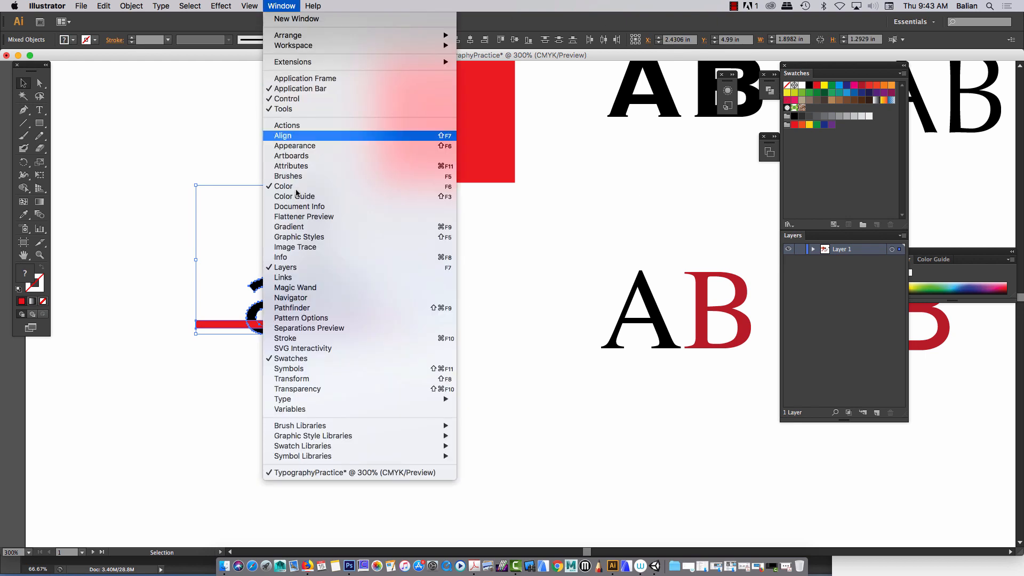
{"action": "left_click", "coordinate": [301, 308]}
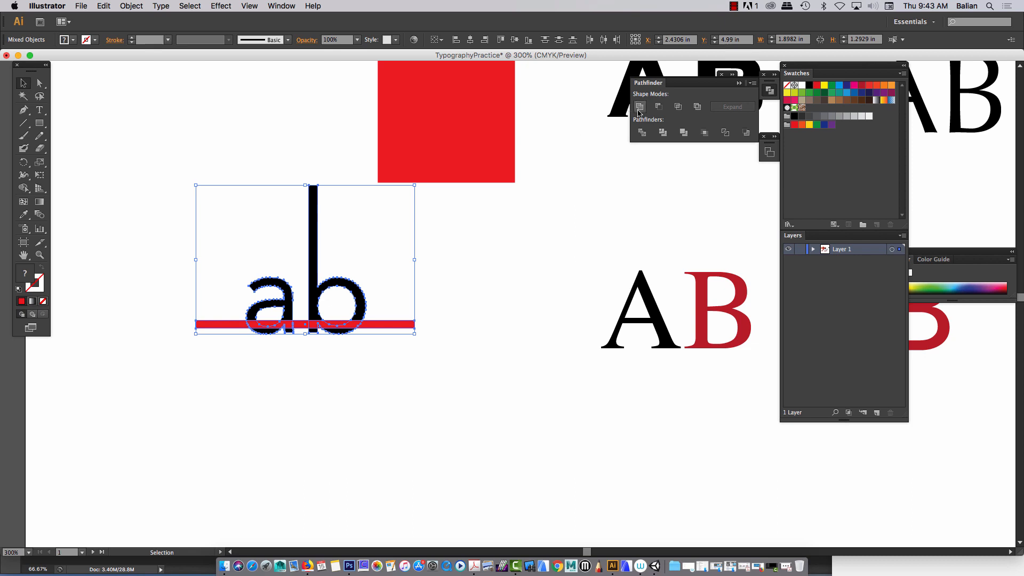
{"action": "left_click", "coordinate": [641, 132]}
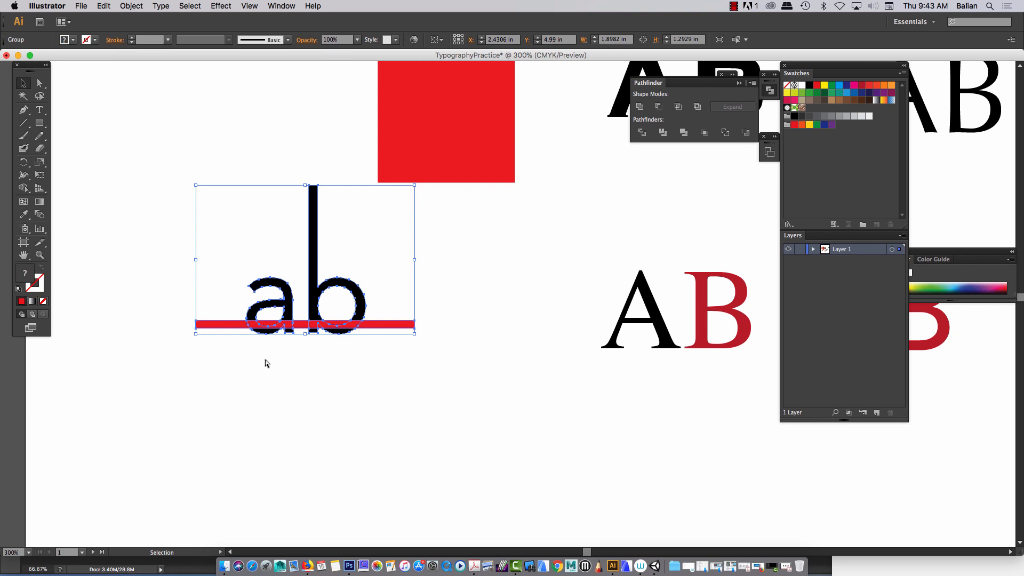
Step: Ungroup the divided ab and red bar pieces and deselect them
{"action": "key", "text": "super+equal"}
{"action": "key", "text": "super+equal"}
{"action": "key", "text": "super+equal"}
{"action": "key", "text": "space"}
{"action": "left_click_drag", "start_coordinate": [172, 419], "coordinate": [568, 335]}
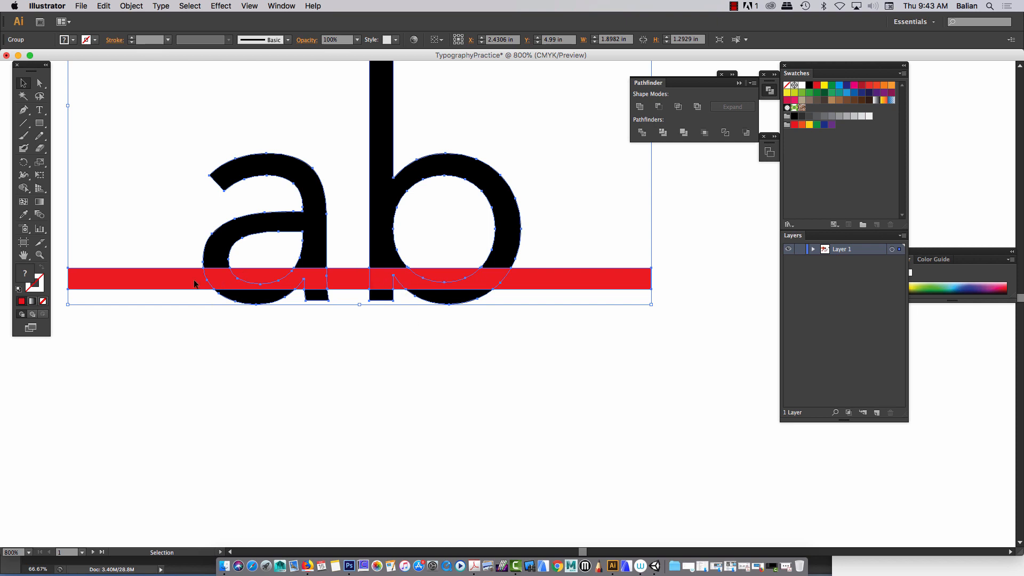
{"action": "key", "text": "space"}
{"action": "left_click_drag", "start_coordinate": [209, 421], "coordinate": [235, 525]}
{"action": "left_click", "coordinate": [131, 6]}
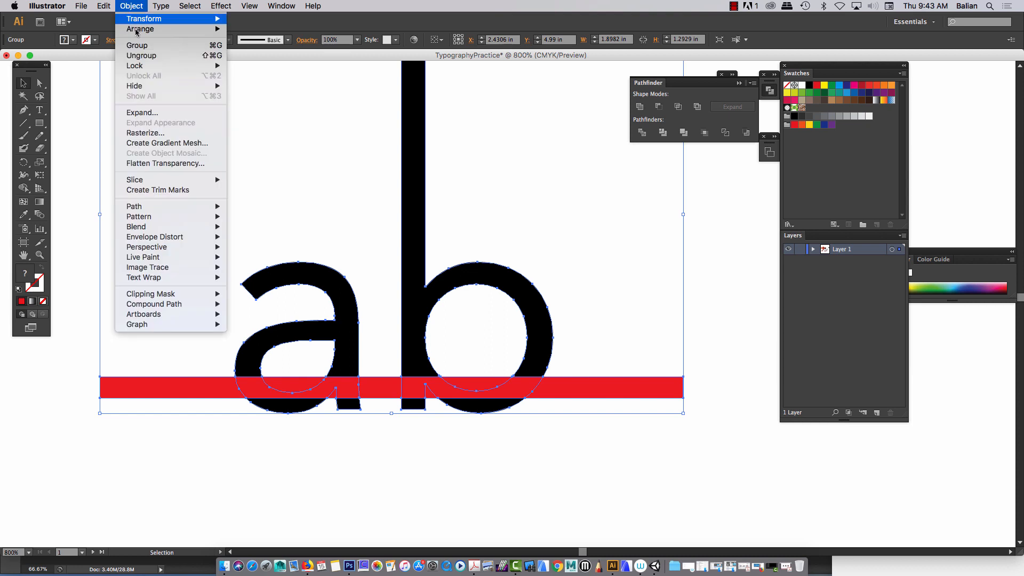
{"action": "left_click", "coordinate": [148, 63]}
{"action": "left_click", "coordinate": [73, 291]}
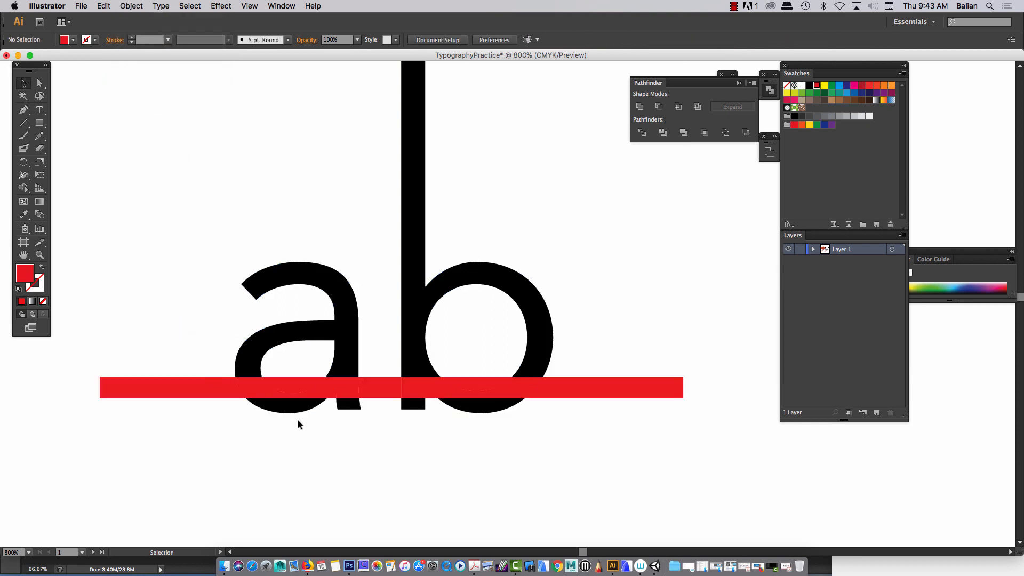
Step: Delete the excess red bar pieces between the ab letters, in their notches and beyond their outer edges
{"action": "left_click", "coordinate": [334, 397]}
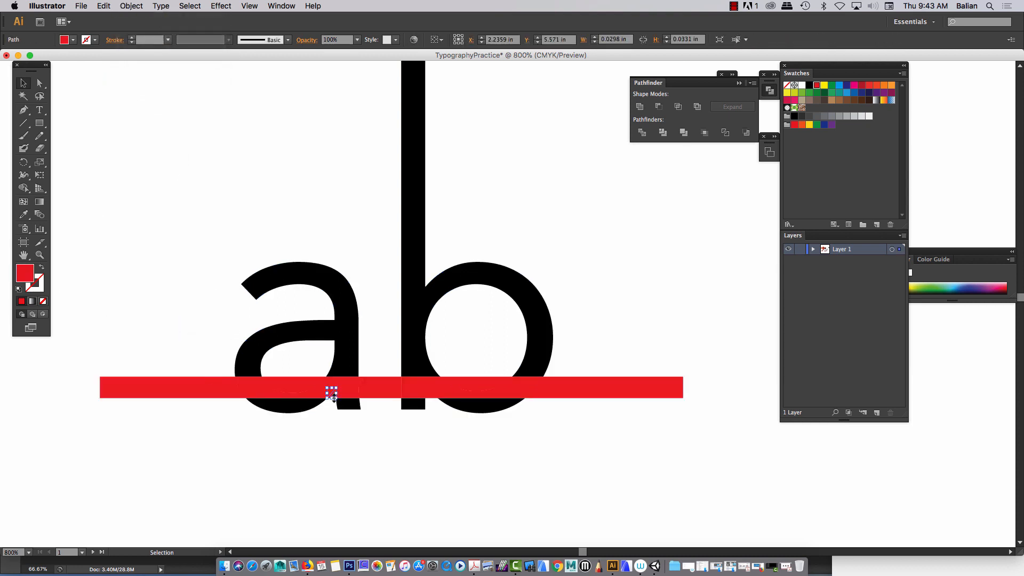
{"action": "key", "text": "Delete"}
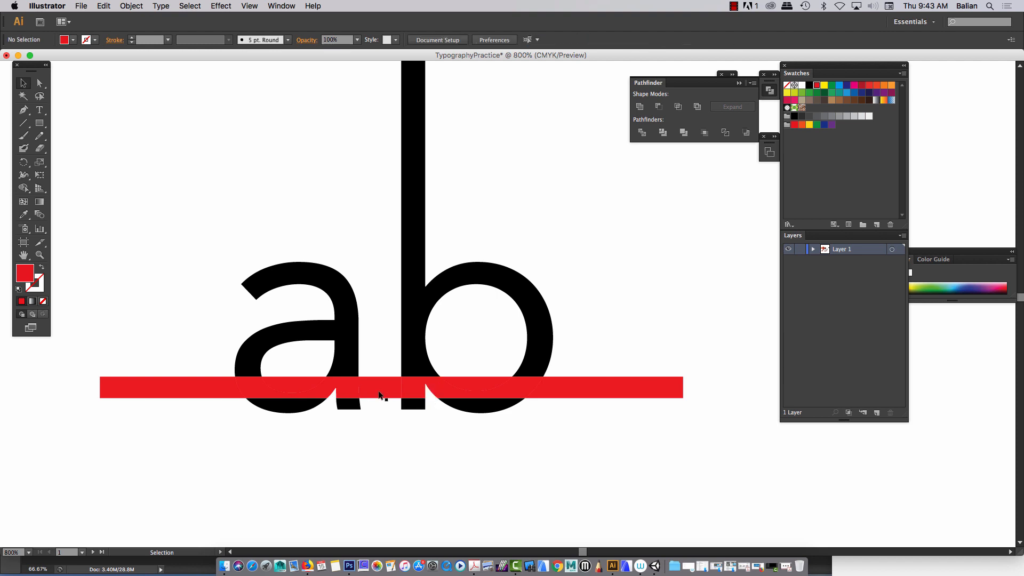
{"action": "left_click", "coordinate": [379, 395]}
{"action": "key", "text": "Delete"}
{"action": "left_click", "coordinate": [575, 397]}
{"action": "key", "text": "Delete"}
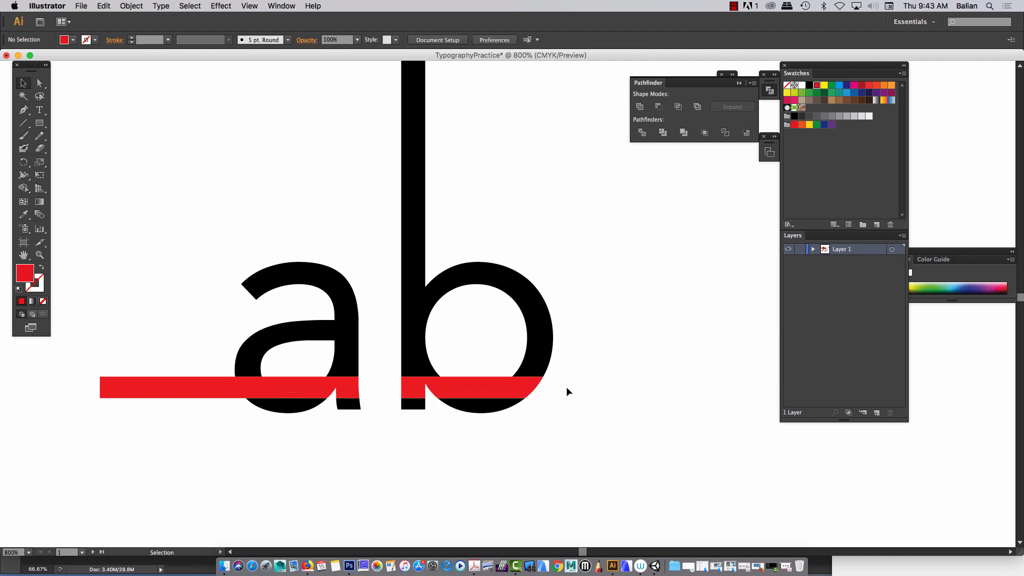
{"action": "left_click", "coordinate": [199, 395]}
{"action": "key", "text": "Delete"}
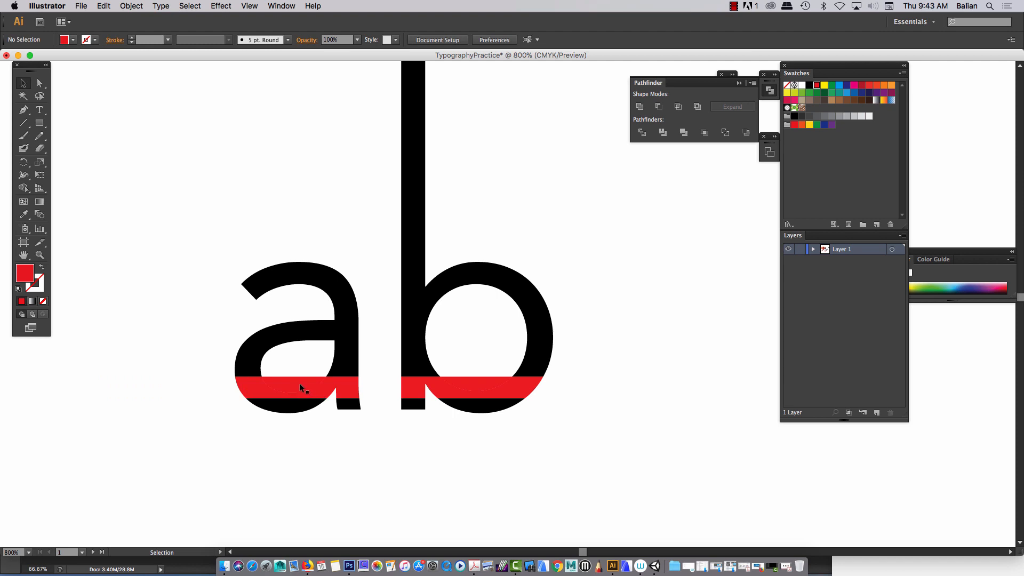
Step: Delete the red pieces inside the bowls of the lowercase a and b
{"action": "left_click", "coordinate": [301, 387]}
{"action": "key", "text": "Delete"}
{"action": "left_click", "coordinate": [486, 386]}
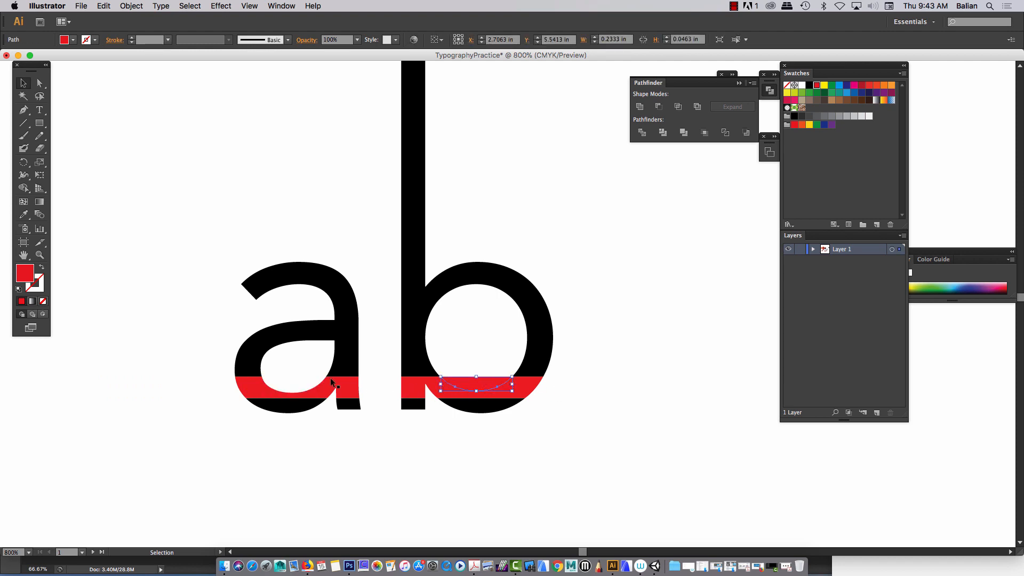
{"action": "key", "text": "Delete"}
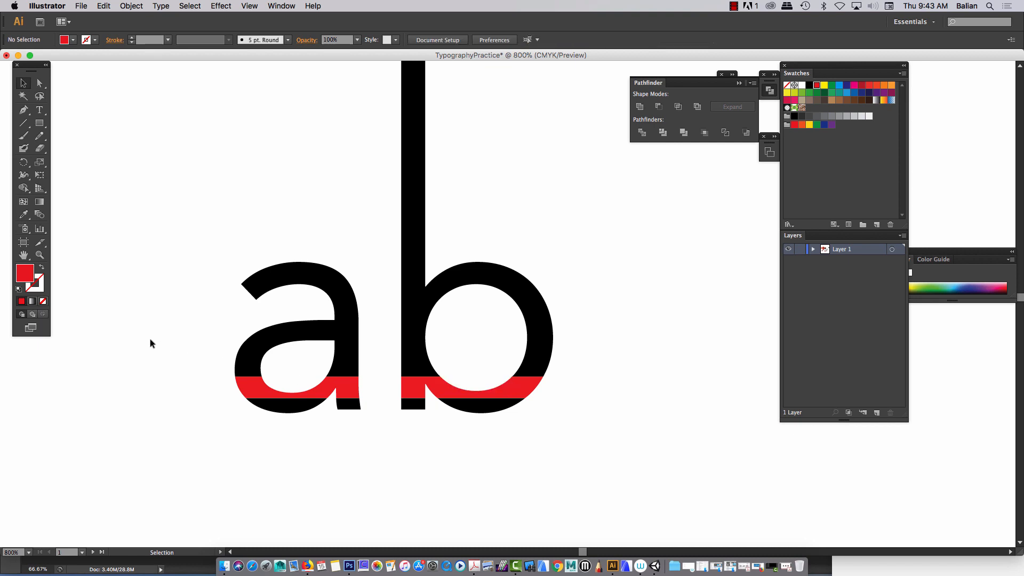
Step: Examine the finished ab letters with the red band at different magnifications
{"action": "key", "text": "super+minus"}
{"action": "key", "text": "super+minus"}
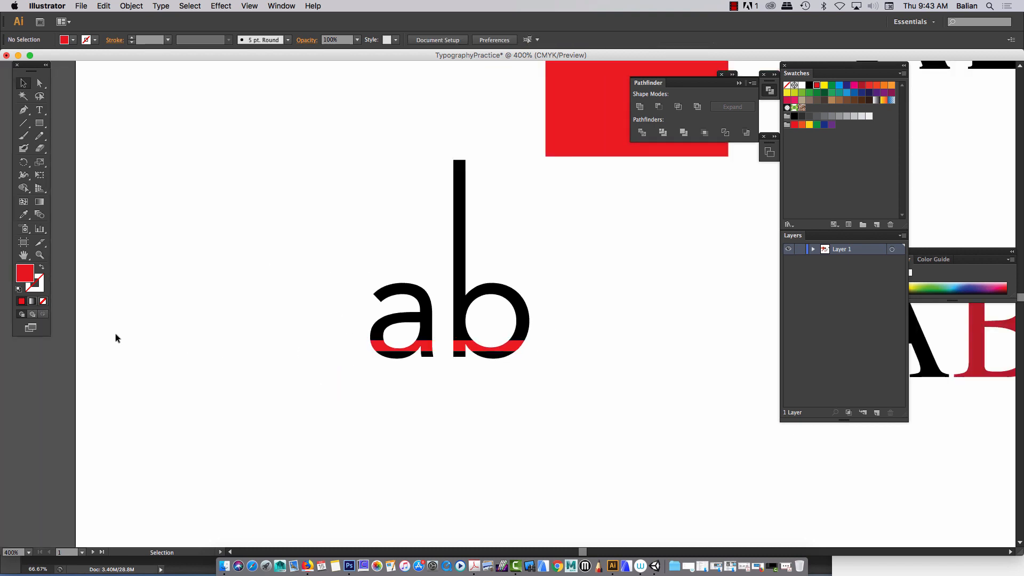
{"action": "key", "text": "super+equal"}
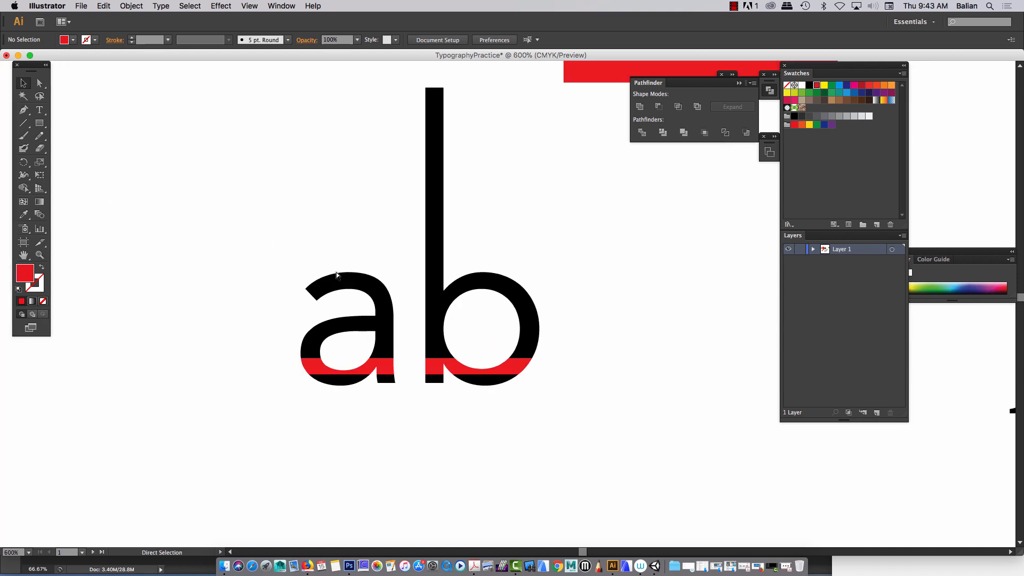
{"action": "key", "text": "super+minus"}
{"action": "key", "text": "super+minus"}
{"action": "key", "text": "super+minus"}
{"action": "key", "text": "super+minus"}
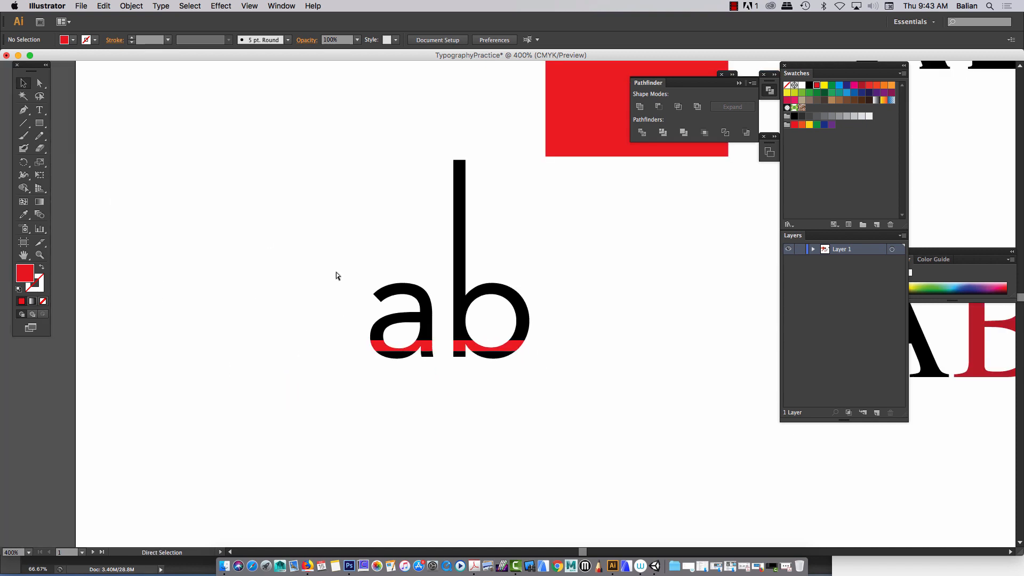
{"action": "left_click_drag", "start_coordinate": [432, 316], "coordinate": [173, 293]}
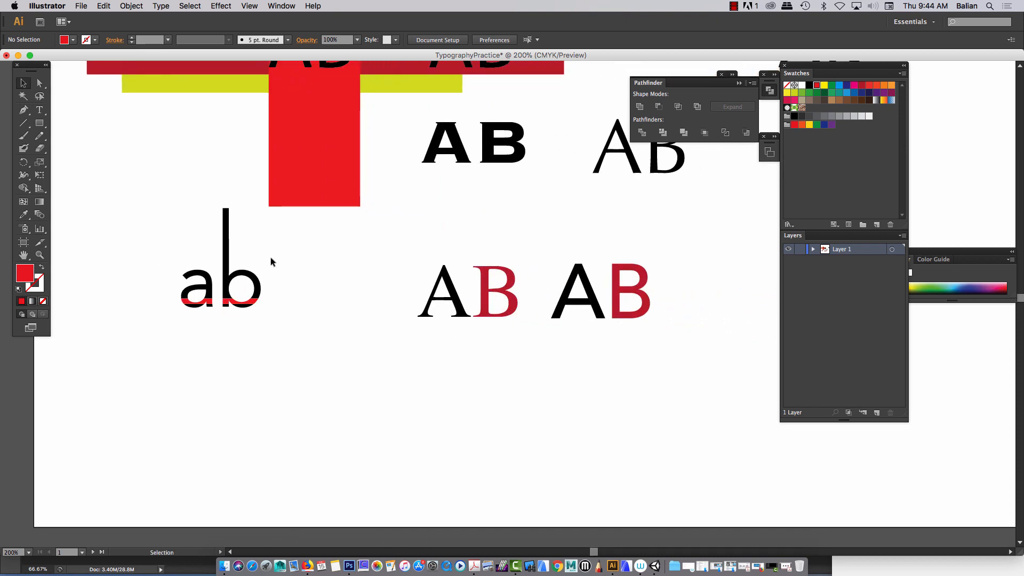
Step: Draw a closed, blocky letter C about 0.79 by 0.92 in below the ab letters with the Pen tool
{"action": "key", "text": "super+equal"}
{"action": "key", "text": "super+equal"}
{"action": "left_click_drag", "start_coordinate": [198, 309], "coordinate": [631, 240]}
{"action": "left_click", "coordinate": [22, 110]}
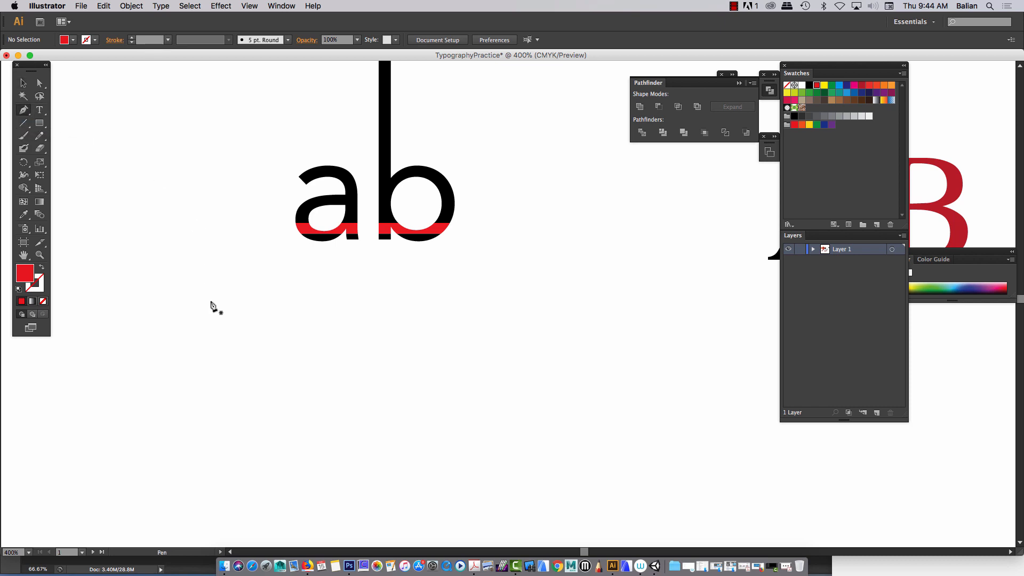
{"action": "left_click", "coordinate": [311, 379]}
{"action": "left_click", "coordinate": [431, 380]}
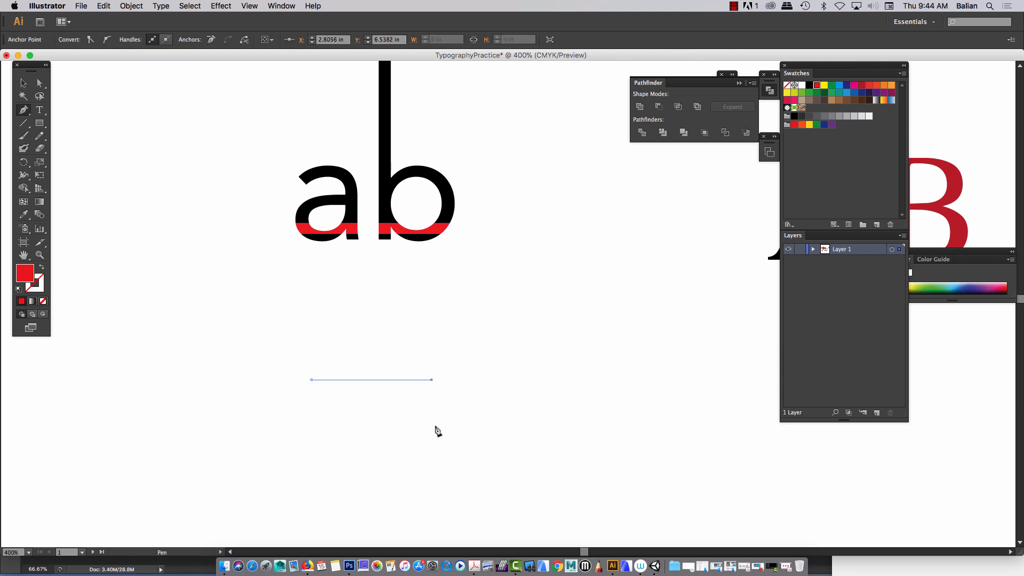
{"action": "left_click", "coordinate": [432, 426]}
{"action": "left_click", "coordinate": [380, 425]}
{"action": "left_click", "coordinate": [380, 478]}
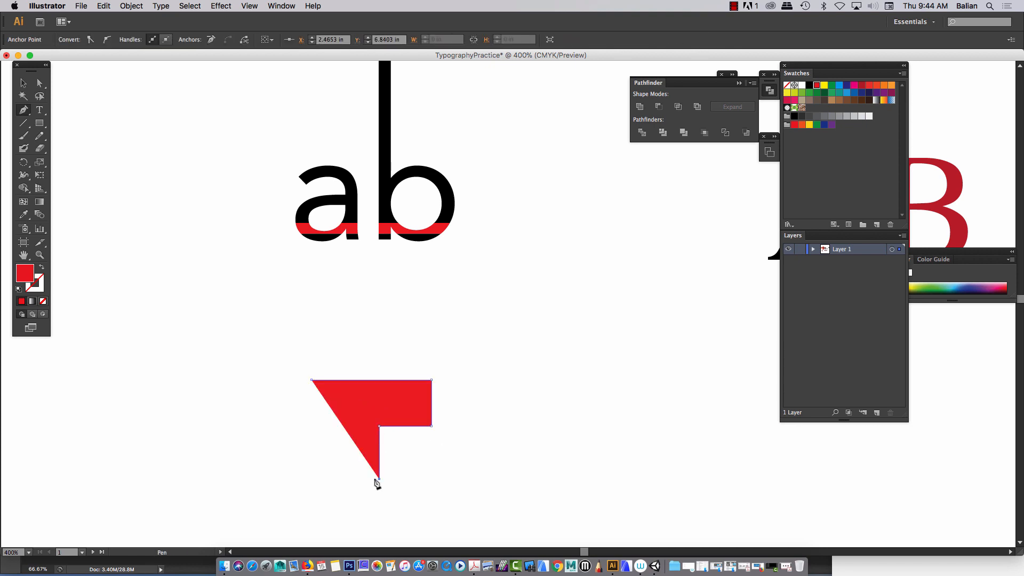
{"action": "left_click", "coordinate": [432, 478]}
{"action": "left_click", "coordinate": [432, 521]}
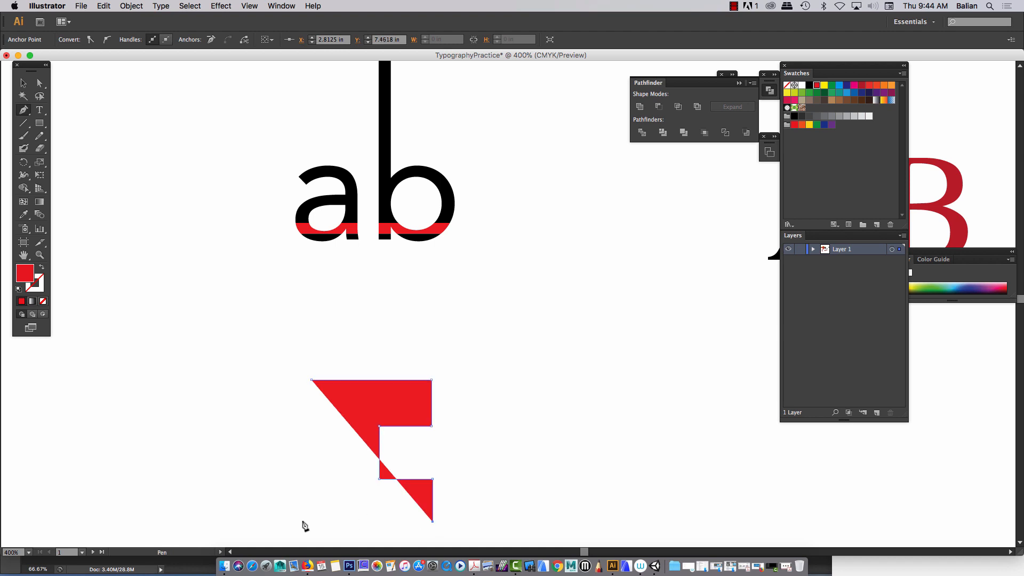
{"action": "left_click", "coordinate": [319, 521]}
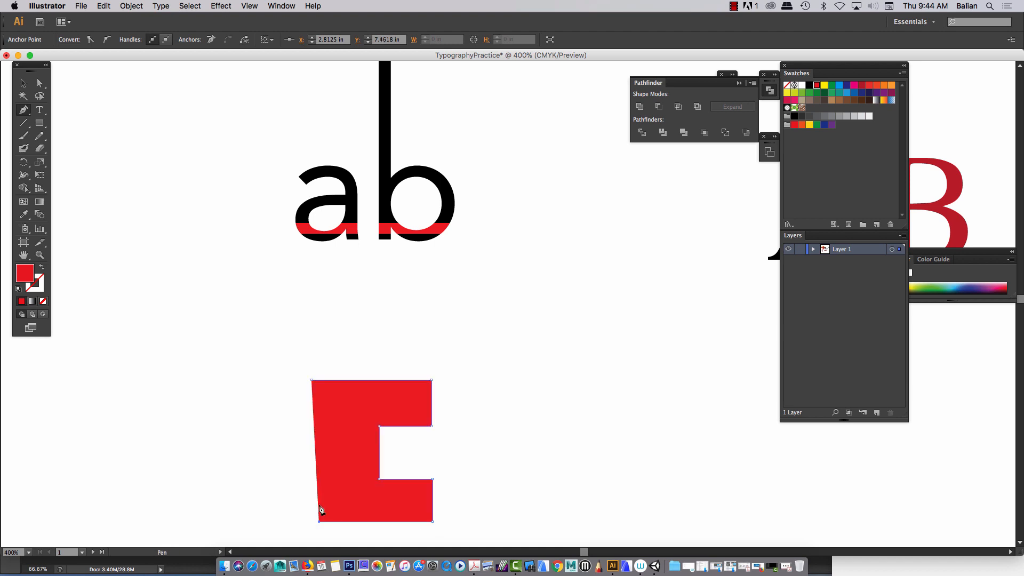
{"action": "left_click", "coordinate": [312, 381]}
Step: Give the C shape a 1 pt black stroke and position it below the ab letters
{"action": "key", "text": "v"}
{"action": "left_click_drag", "start_coordinate": [340, 457], "coordinate": [288, 390]}
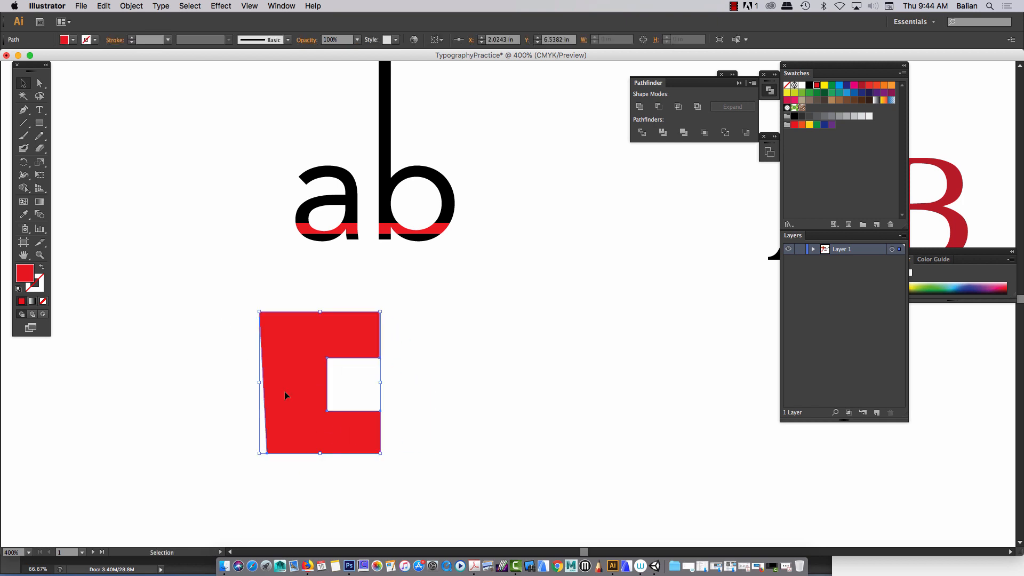
{"action": "left_click", "coordinate": [95, 39]}
{"action": "left_click", "coordinate": [29, 59]}
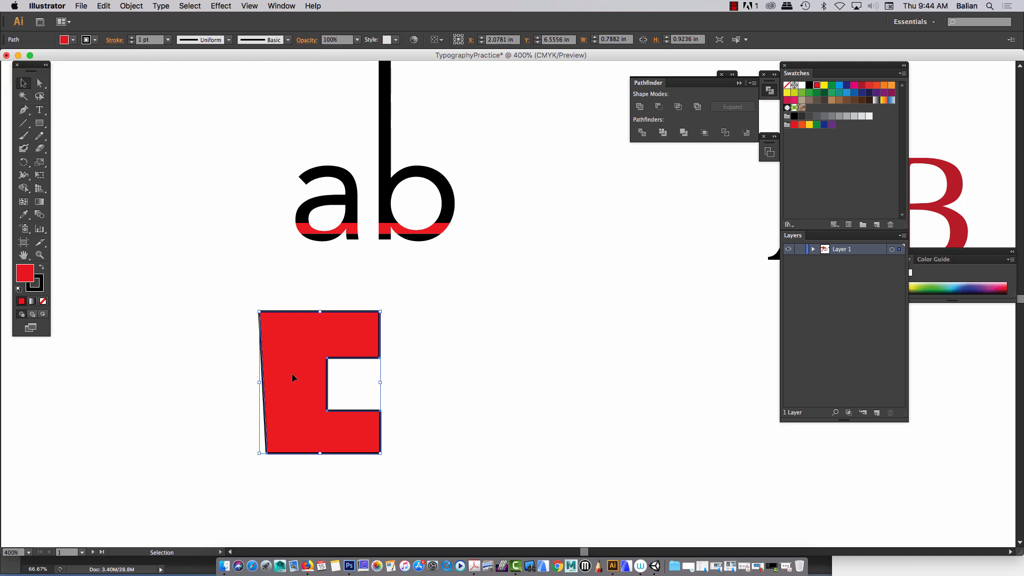
{"action": "left_click", "coordinate": [174, 327]}
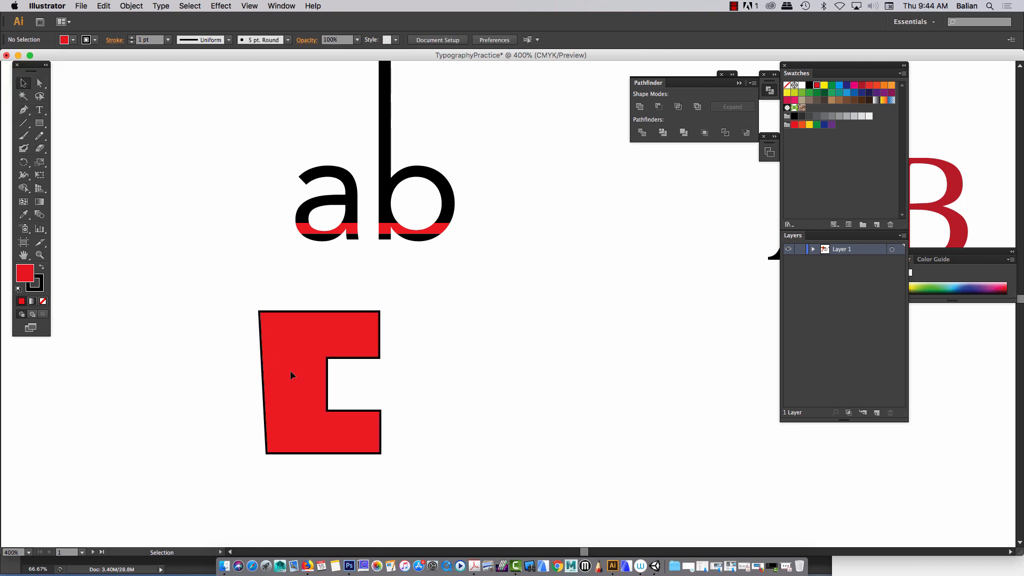
{"action": "left_click_drag", "start_coordinate": [290, 370], "coordinate": [356, 375]}
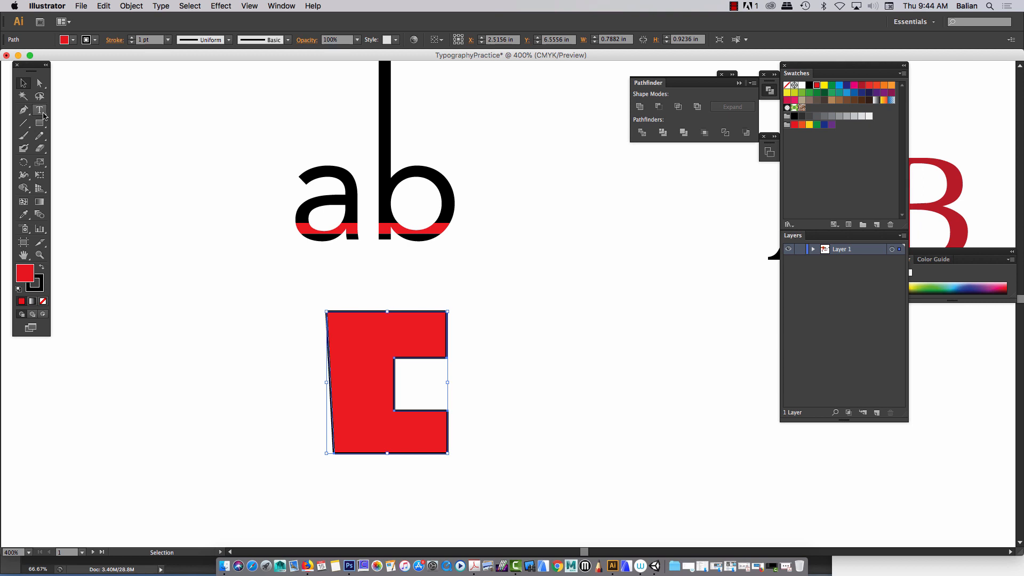
Step: Draw a closed four-sided stem about 0.39 by 0.59 in beside the C with the Pen tool
{"action": "left_click", "coordinate": [43, 113]}
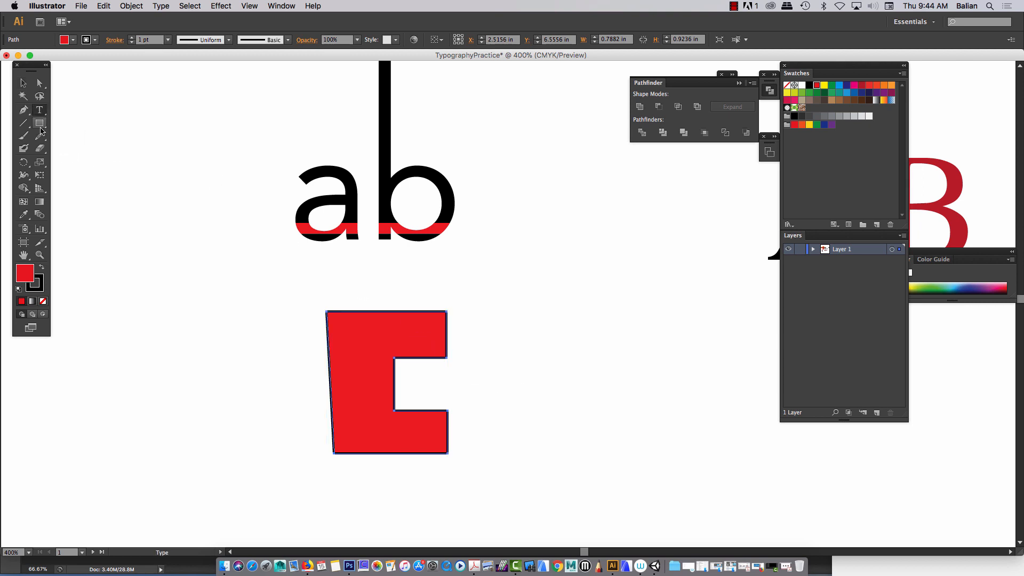
{"action": "left_click", "coordinate": [23, 111]}
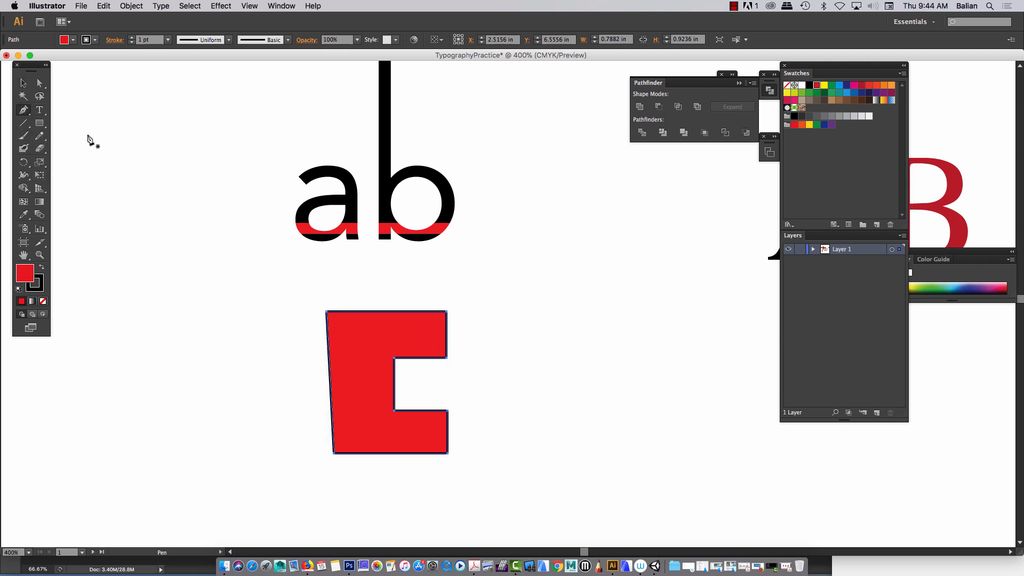
{"action": "left_click", "coordinate": [524, 369]}
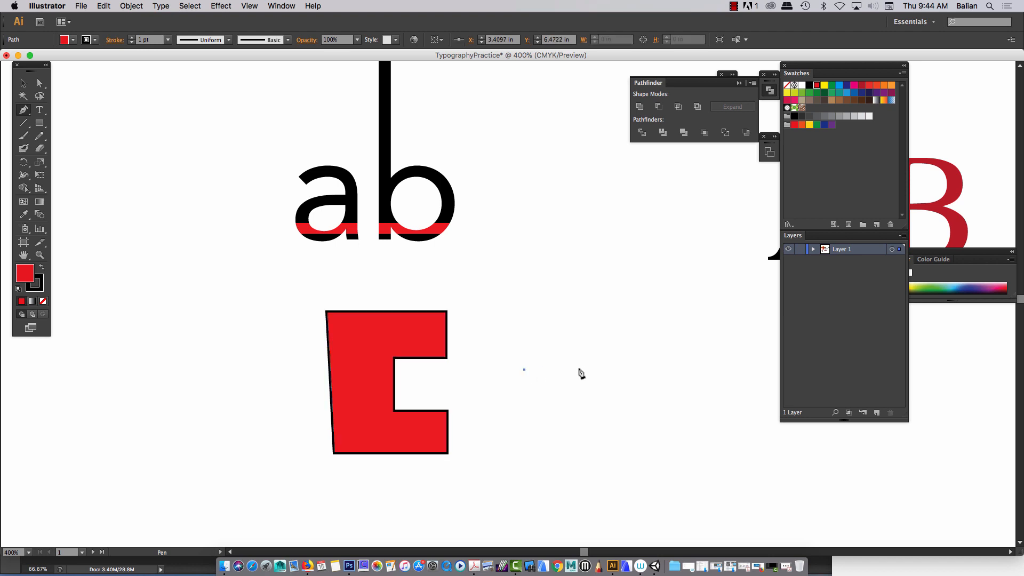
{"action": "left_click", "coordinate": [579, 369]}
{"action": "left_click", "coordinate": [584, 457]}
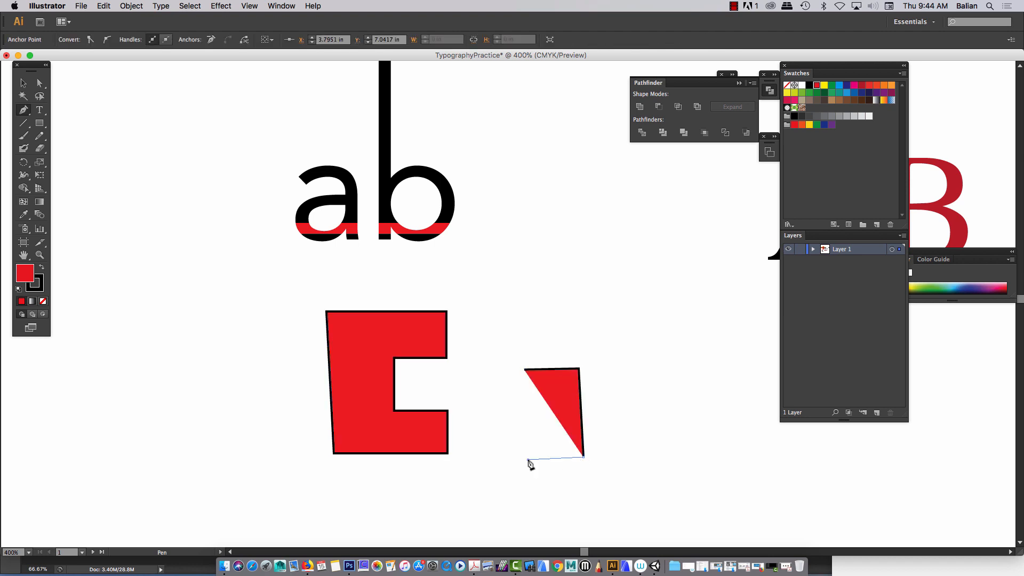
{"action": "left_click", "coordinate": [527, 460]}
{"action": "left_click", "coordinate": [526, 373]}
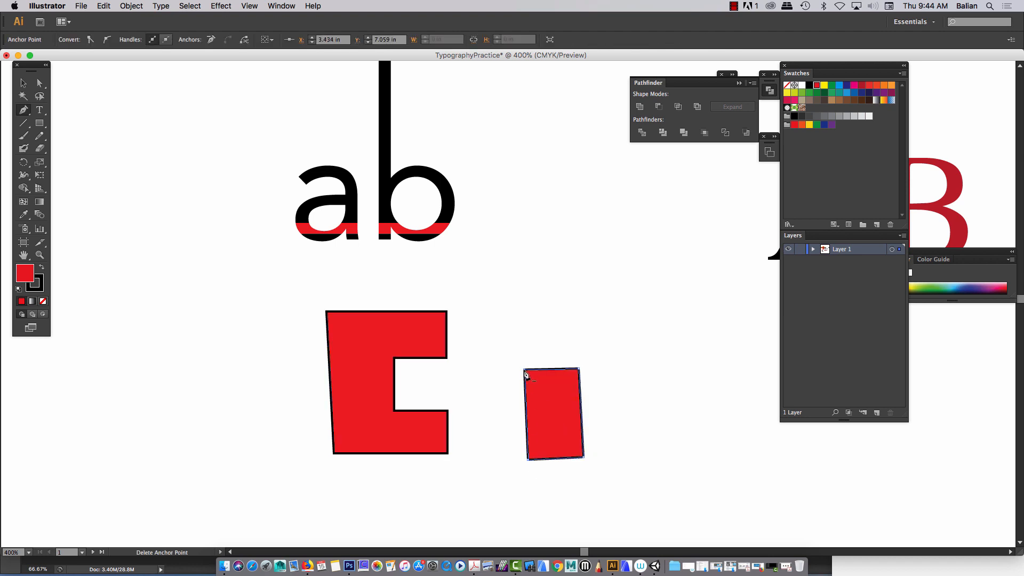
{"action": "left_click", "coordinate": [24, 84]}
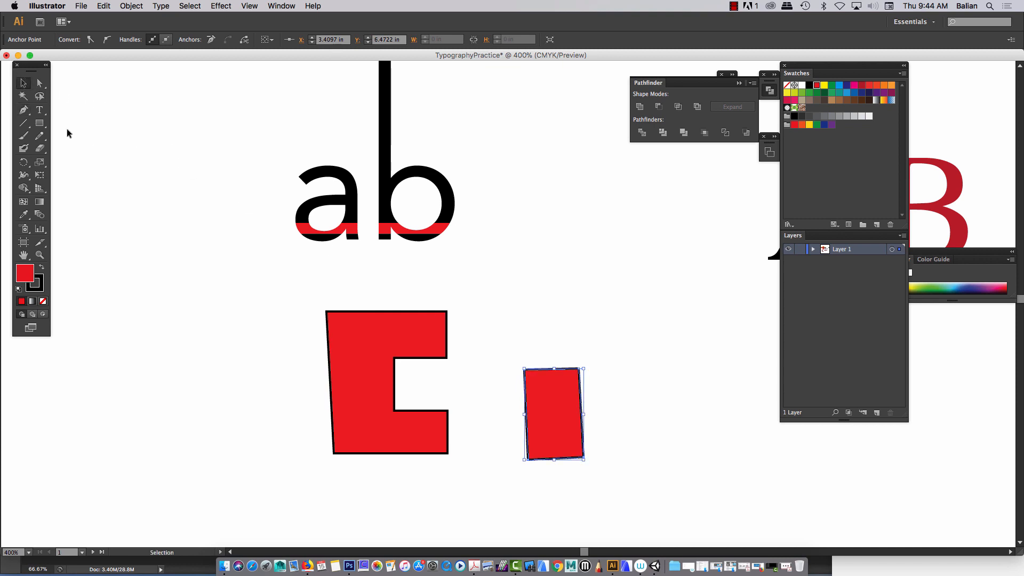
Step: Draw a circle above the stem to form a letter i and align the stem beneath it
{"action": "left_click_drag", "start_coordinate": [39, 123], "coordinate": [72, 149]}
{"action": "left_click_drag", "start_coordinate": [528, 289], "coordinate": [555, 330]}
{"action": "left_click", "coordinate": [23, 83]}
{"action": "left_click_drag", "start_coordinate": [551, 437], "coordinate": [558, 435]}
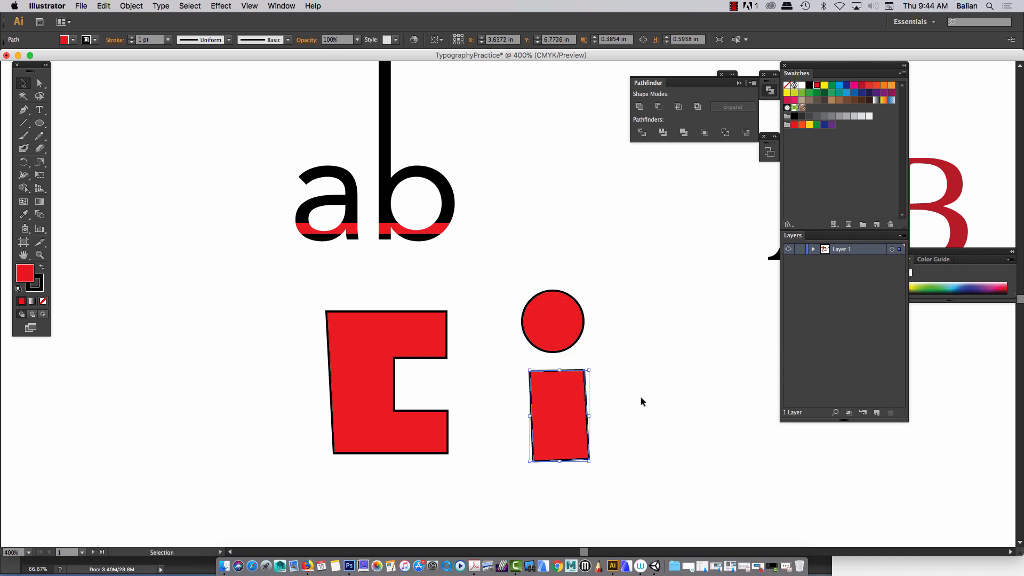
{"action": "left_click", "coordinate": [469, 346]}
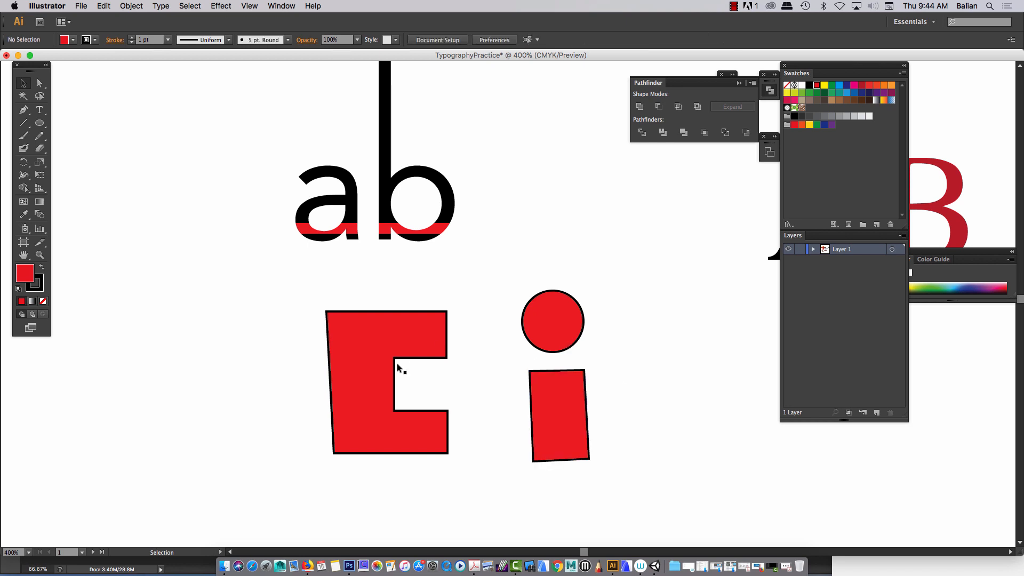
Step: Lengthen the upper arm of the C outward until the shape is about 0.90 in wide
{"action": "left_click", "coordinate": [370, 372]}
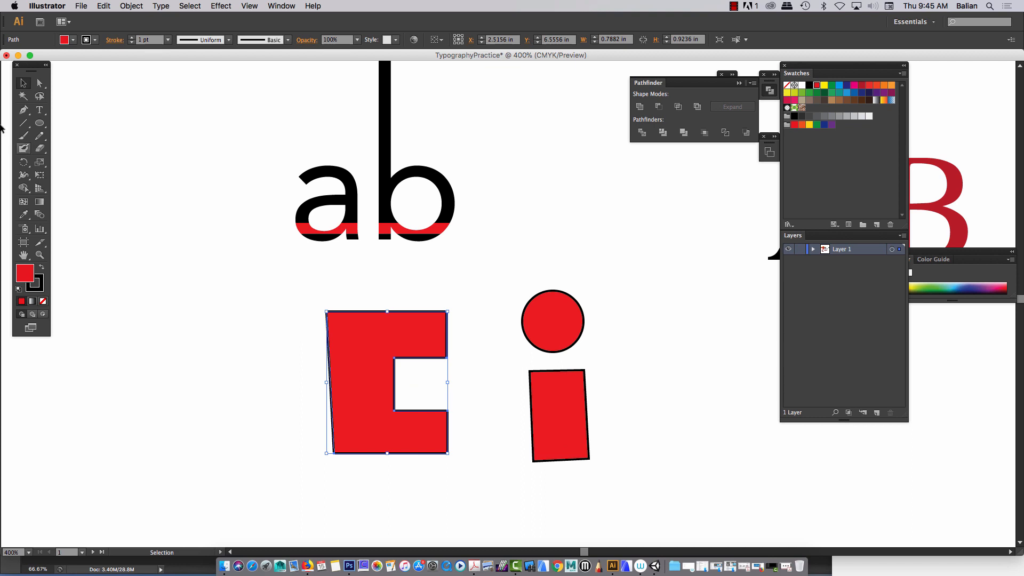
{"action": "left_click", "coordinate": [39, 83]}
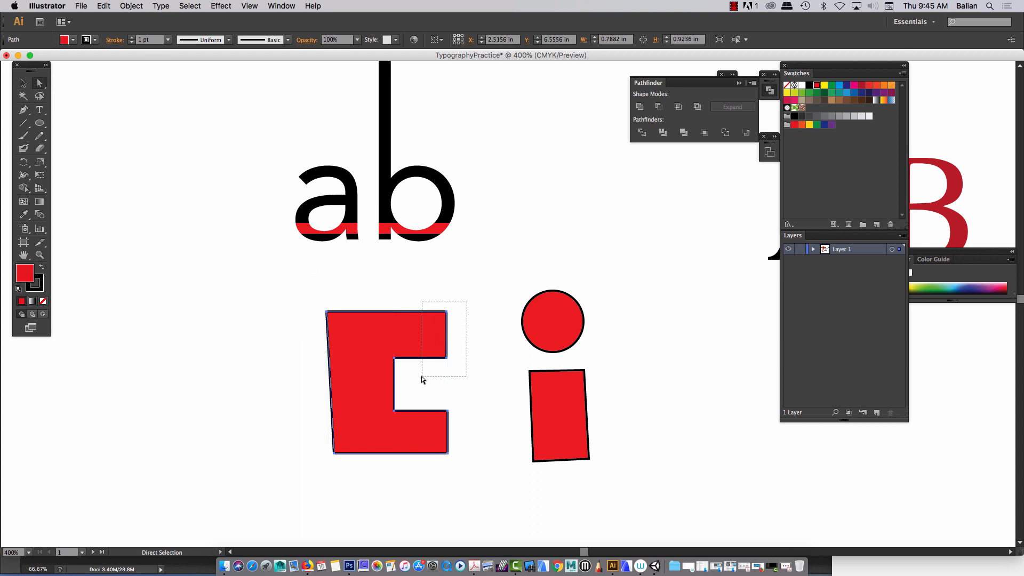
{"action": "left_click_drag", "start_coordinate": [422, 376], "coordinate": [422, 377]}
{"action": "left_click_drag", "start_coordinate": [462, 337], "coordinate": [461, 370]}
{"action": "left_click_drag", "start_coordinate": [446, 334], "coordinate": [466, 337]}
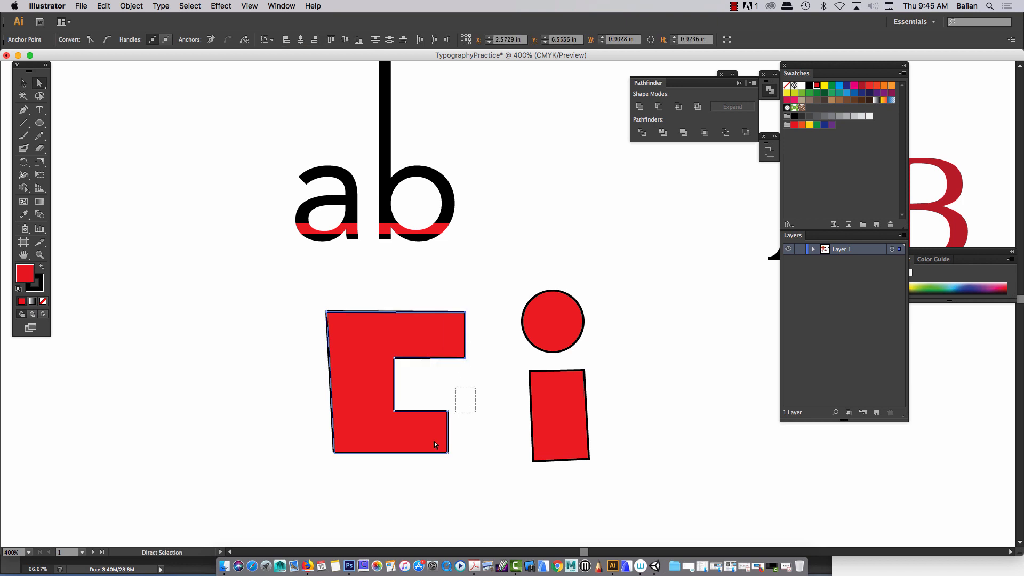
Step: Lengthen the lower arm of the C to match the upper arm and straighten the slanted left edge
{"action": "left_click_drag", "start_coordinate": [434, 443], "coordinate": [450, 468]}
{"action": "left_click_drag", "start_coordinate": [448, 431], "coordinate": [502, 494]}
{"action": "left_click", "coordinate": [457, 383]}
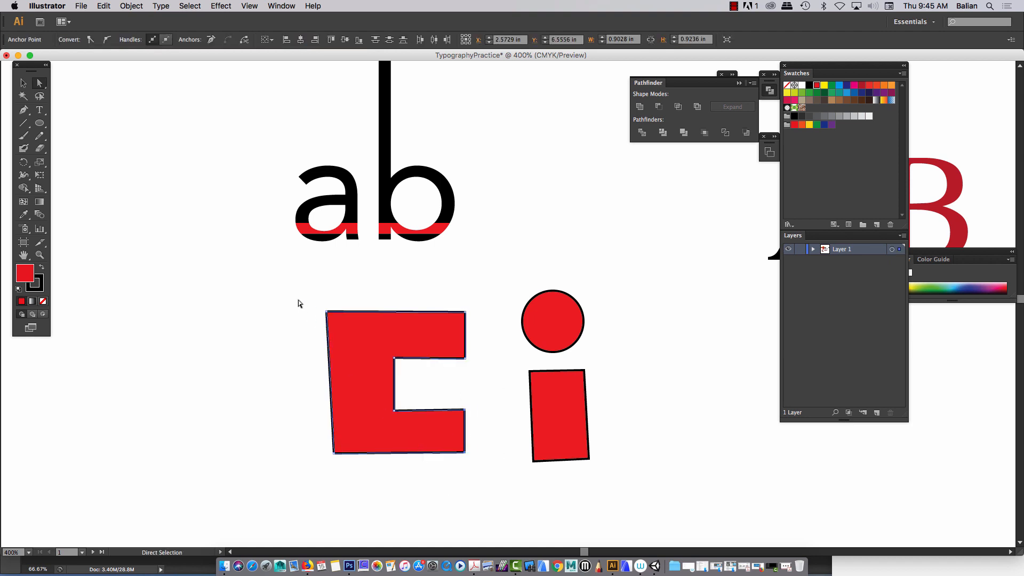
{"action": "left_click_drag", "start_coordinate": [296, 298], "coordinate": [332, 312]}
{"action": "left_click", "coordinate": [274, 316]}
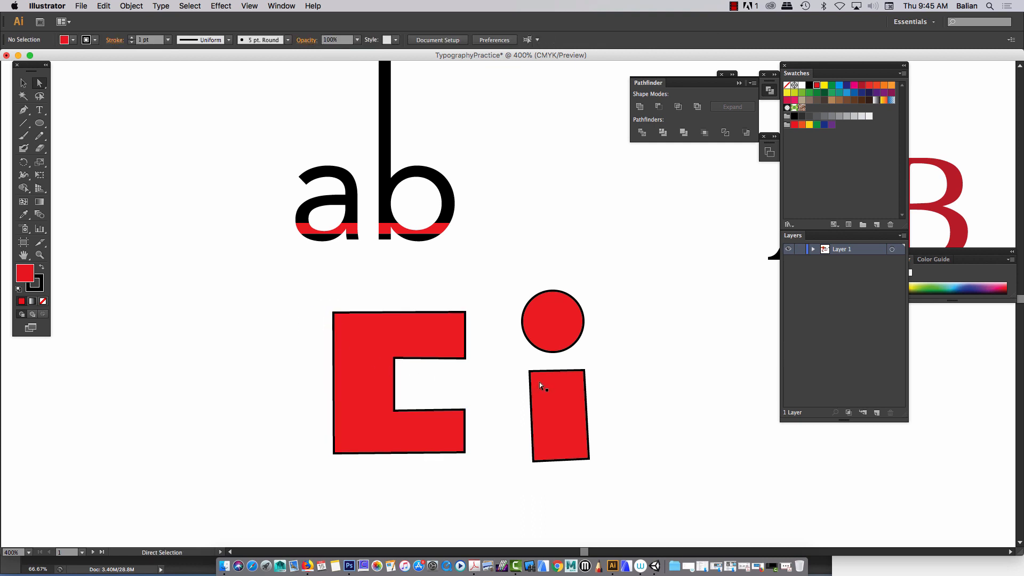
Step: Thin the upper arm of the C by moving its inner edge upward
{"action": "left_click_drag", "start_coordinate": [494, 372], "coordinate": [379, 360]}
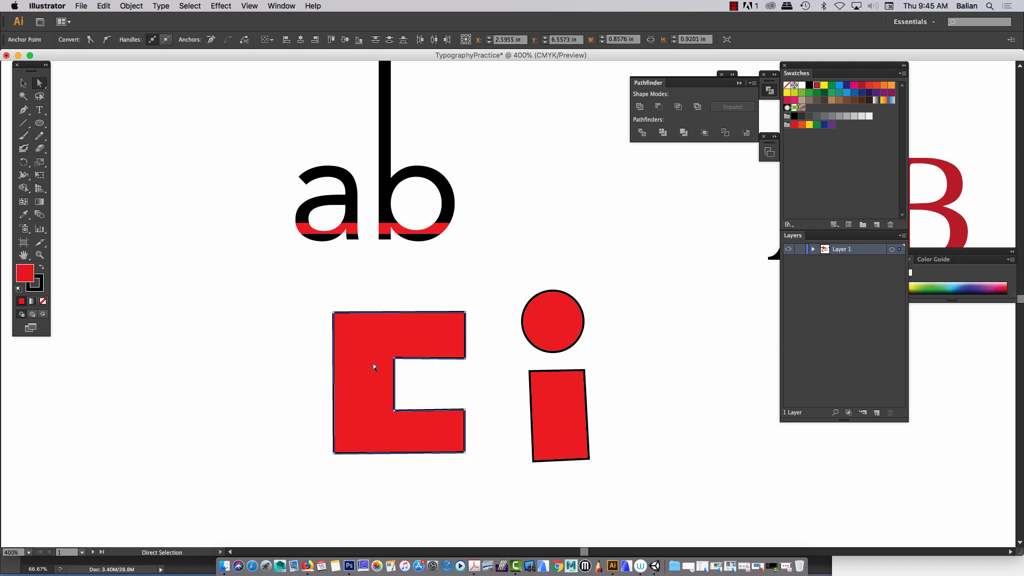
{"action": "key", "text": "Up"}
{"action": "key", "text": "Up"}
{"action": "key", "text": "Up"}
{"action": "key", "text": "Up"}
{"action": "key", "text": "Up"}
{"action": "key", "text": "Up"}
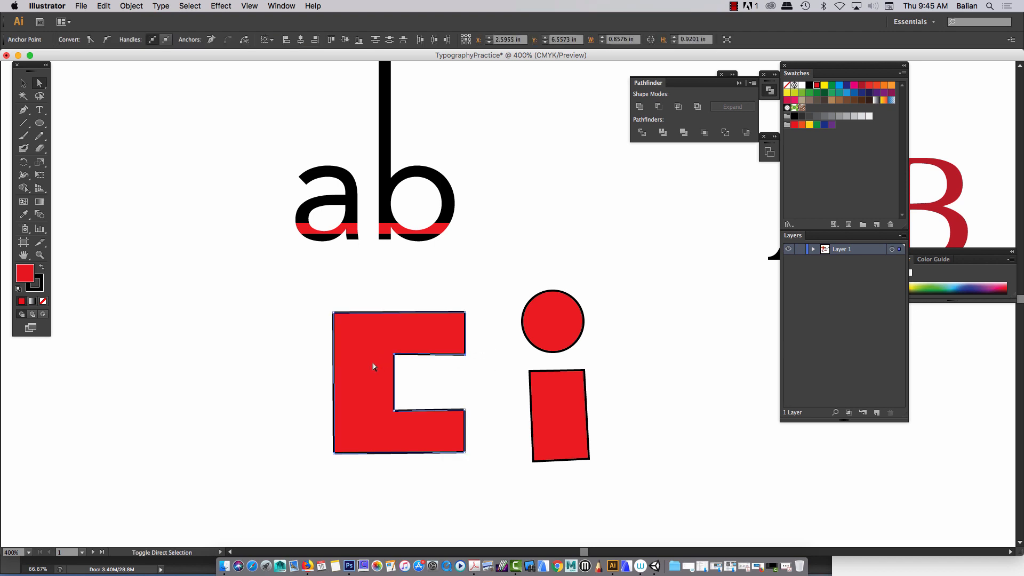
{"action": "key", "text": "Up"}
{"action": "key", "text": "Up"}
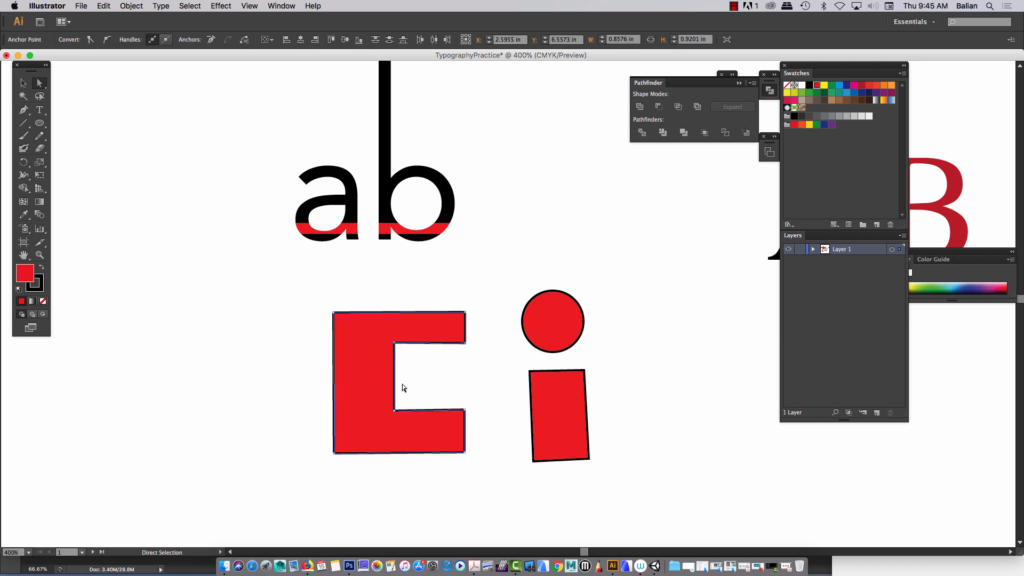
Step: Thin the lower arm of the C by moving its inner edge downward until it matches the upper arm
{"action": "left_click_drag", "start_coordinate": [486, 388], "coordinate": [355, 432]}
{"action": "key", "text": "Down"}
{"action": "key", "text": "Down"}
{"action": "key", "text": "Down"}
{"action": "key", "text": "Down"}
{"action": "key", "text": "Down"}
{"action": "key", "text": "Down"}
{"action": "key", "text": "Down"}
{"action": "key", "text": "Down"}
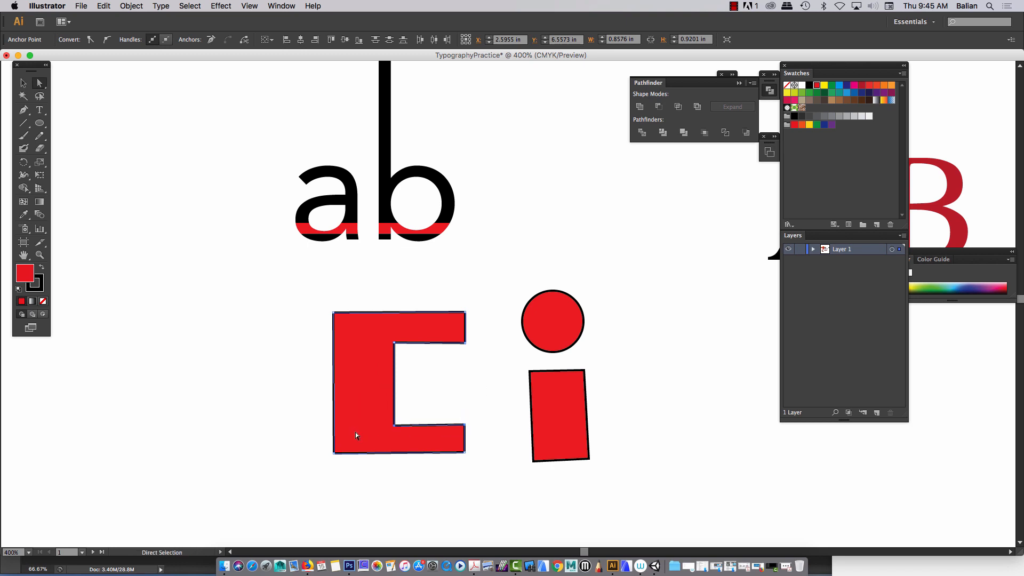
{"action": "key", "text": "Up"}
{"action": "key", "text": "Up"}
{"action": "key", "text": "Up"}
{"action": "key", "text": "Up"}
Step: Shift the C slightly up and left, and thin its vertical stem by moving the stem's inner edge to the left
{"action": "left_click_drag", "start_coordinate": [405, 342], "coordinate": [363, 320]}
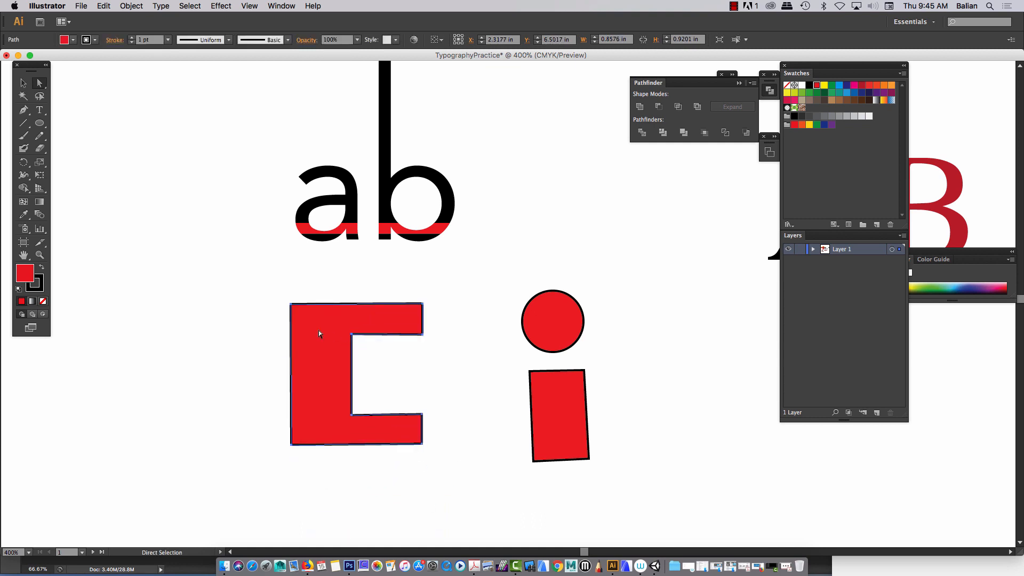
{"action": "left_click", "coordinate": [249, 332]}
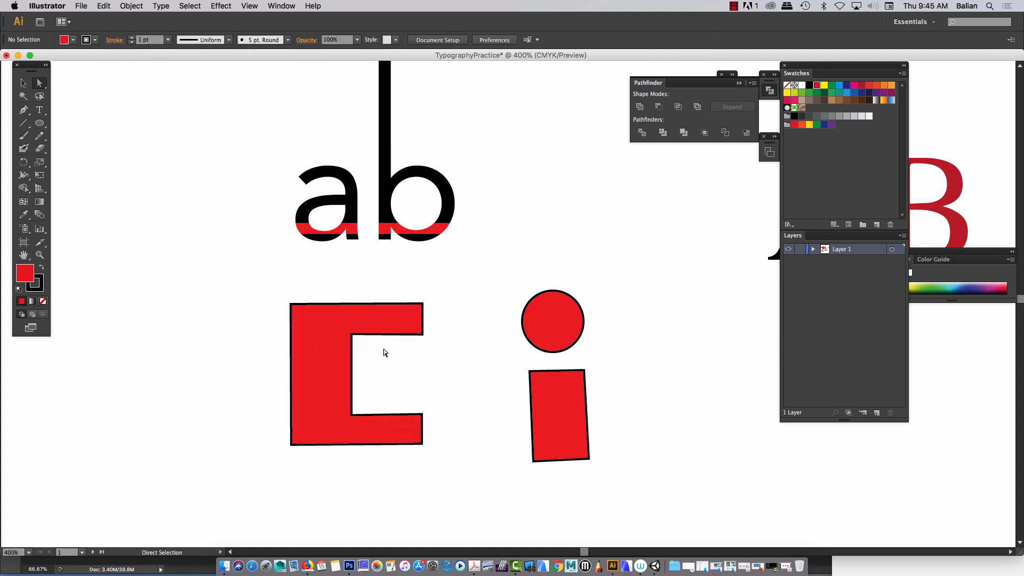
{"action": "left_click_drag", "start_coordinate": [329, 326], "coordinate": [328, 324]}
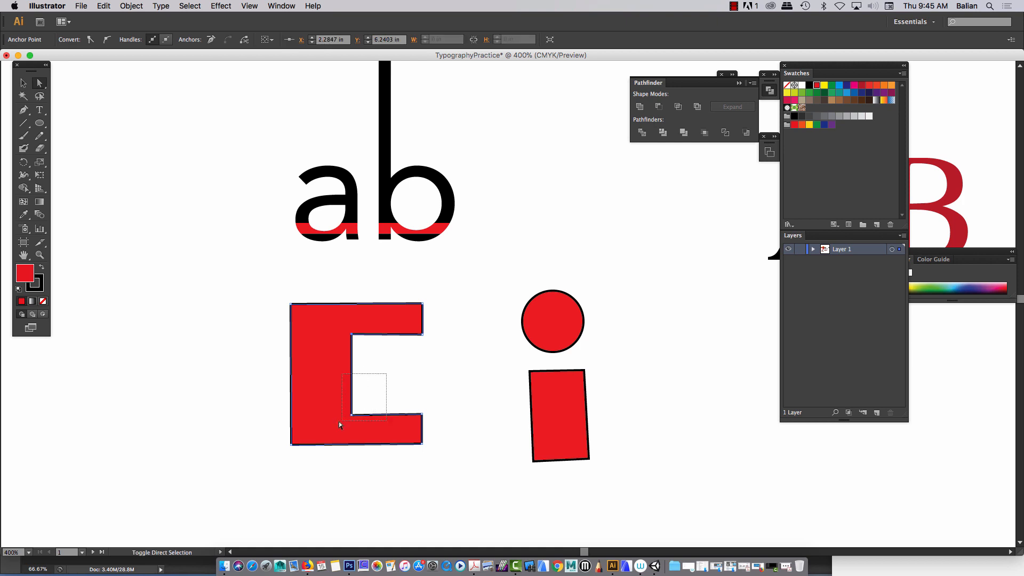
{"action": "left_click_drag", "start_coordinate": [339, 421], "coordinate": [339, 422]}
{"action": "key", "text": "Left"}
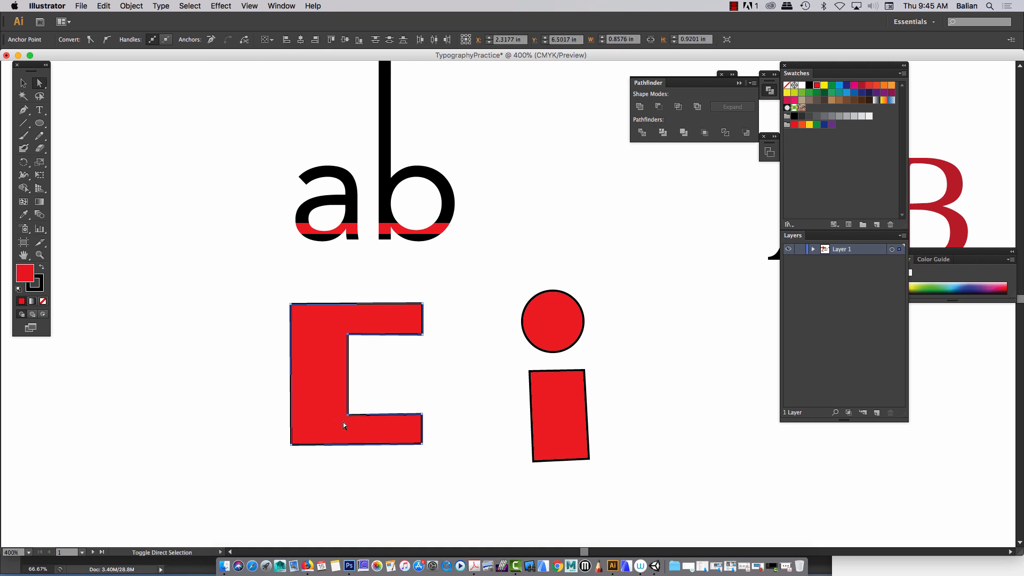
{"action": "key", "text": "Left"}
{"action": "key", "text": "Left"}
{"action": "key", "text": "Left"}
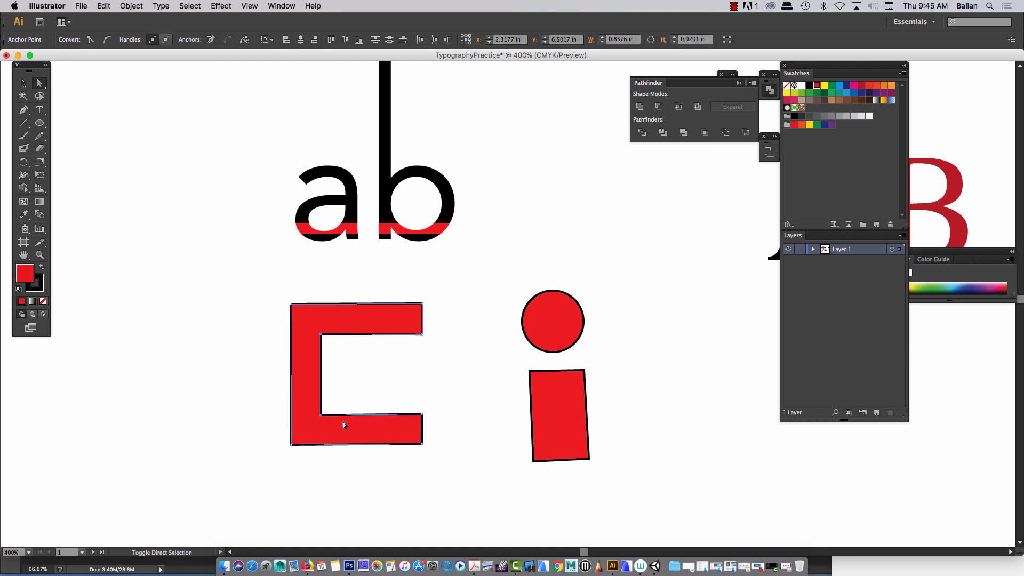
{"action": "key", "text": "Right"}
{"action": "left_click", "coordinate": [259, 345]}
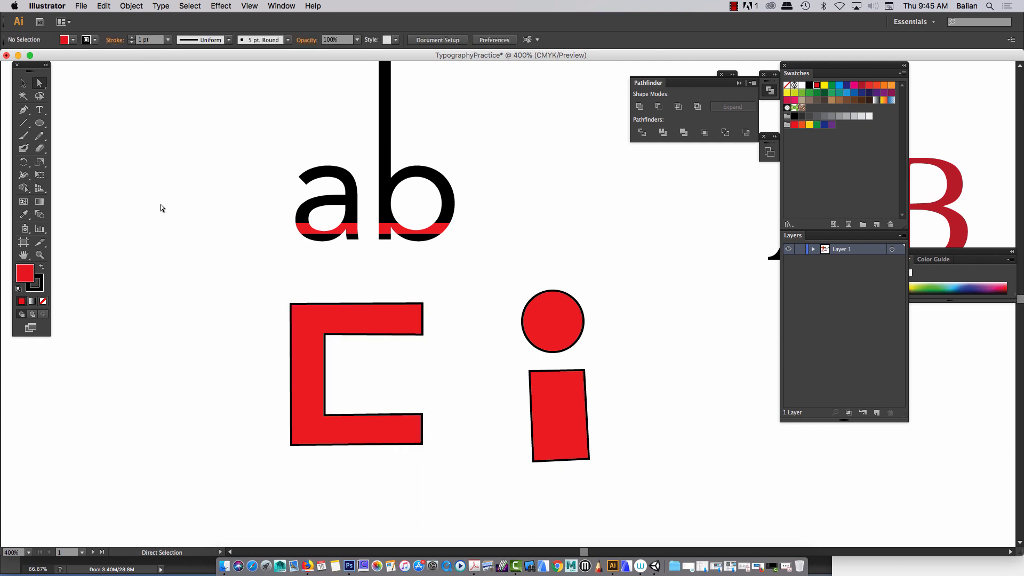
Step: Move the whole C to the right so it sits close beside the letter i
{"action": "left_click", "coordinate": [22, 83]}
{"action": "left_click_drag", "start_coordinate": [308, 357], "coordinate": [373, 369]}
{"action": "left_click", "coordinate": [734, 6]}
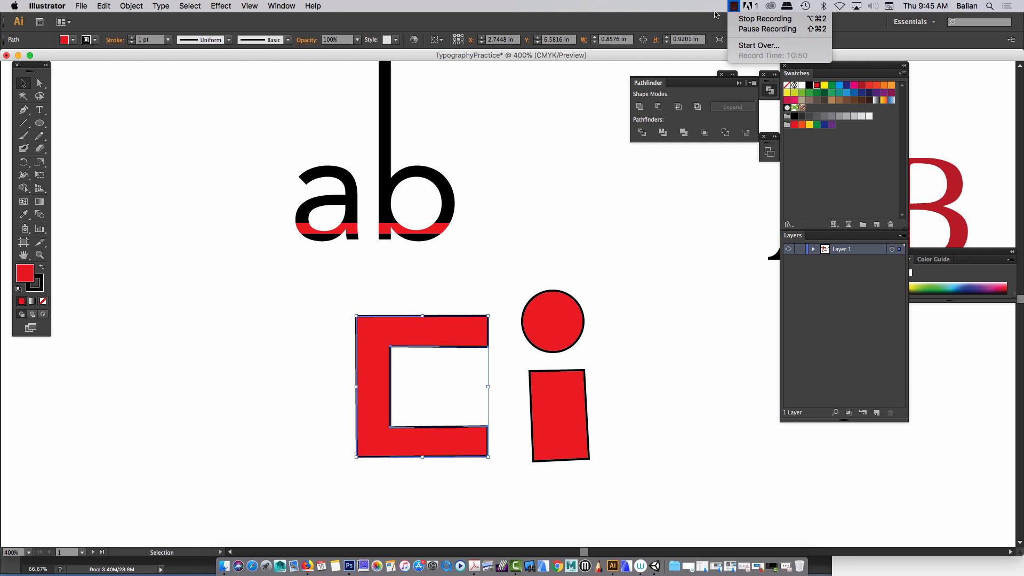
{"action": "left_click", "coordinate": [277, 152]}
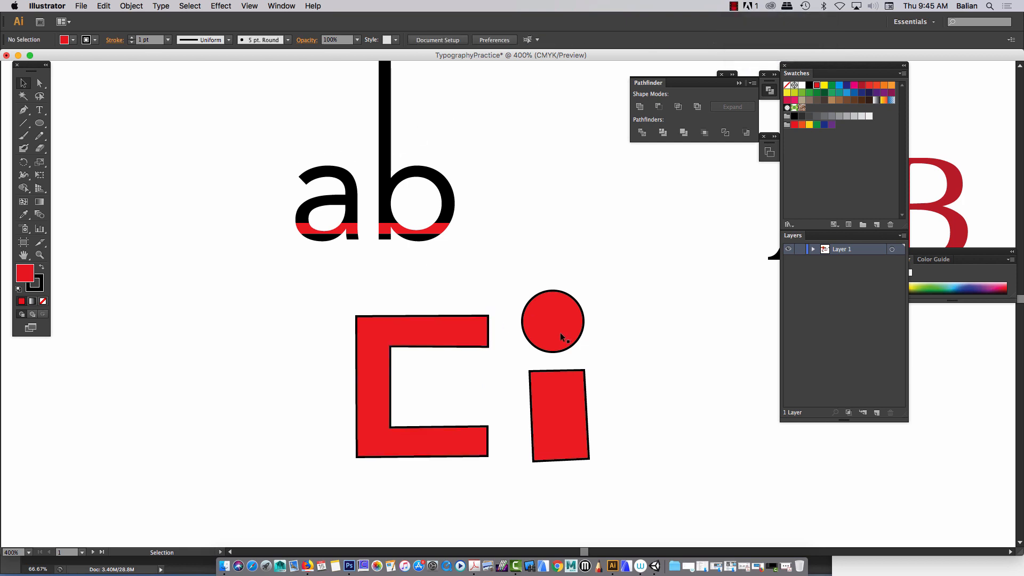
Step: Draw a closed, pointed five-sided shape with the Pen tool in the empty area left of the C and move it slightly down
{"action": "left_click", "coordinate": [23, 111]}
{"action": "key", "text": "space"}
{"action": "left_click_drag", "start_coordinate": [180, 432], "coordinate": [320, 386]}
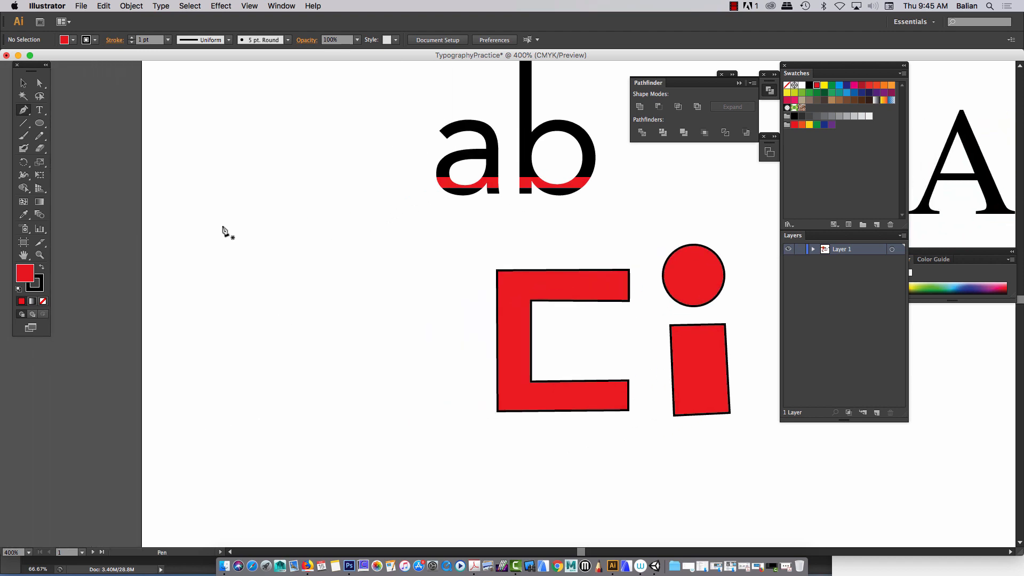
{"action": "left_click", "coordinate": [222, 227]}
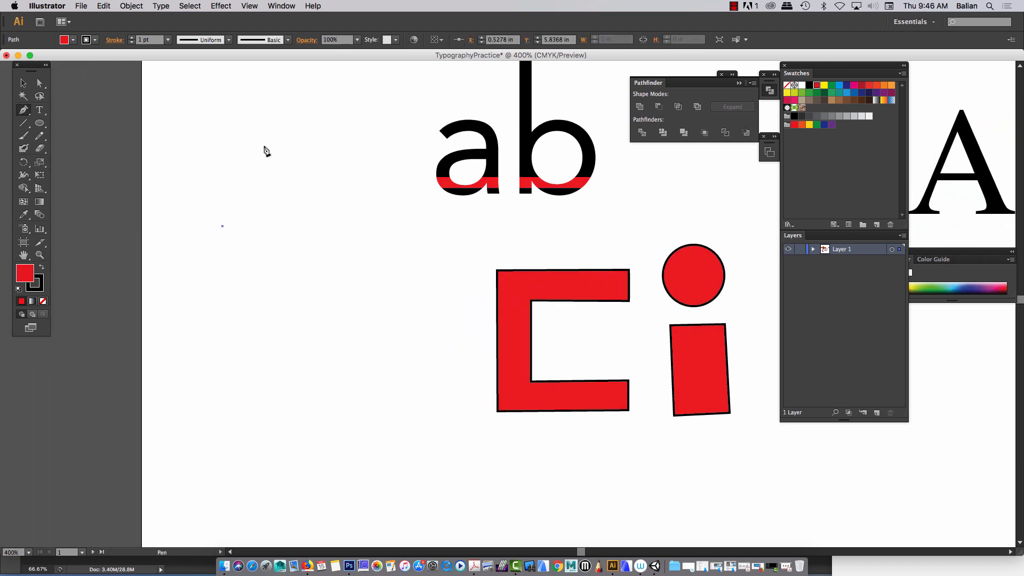
{"action": "left_click", "coordinate": [277, 123]}
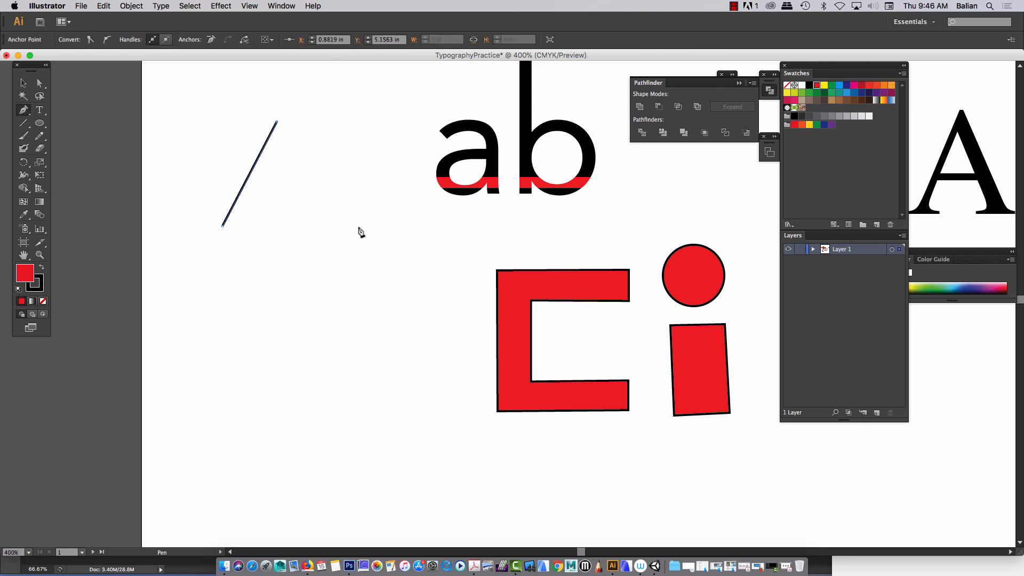
{"action": "left_click", "coordinate": [357, 228]}
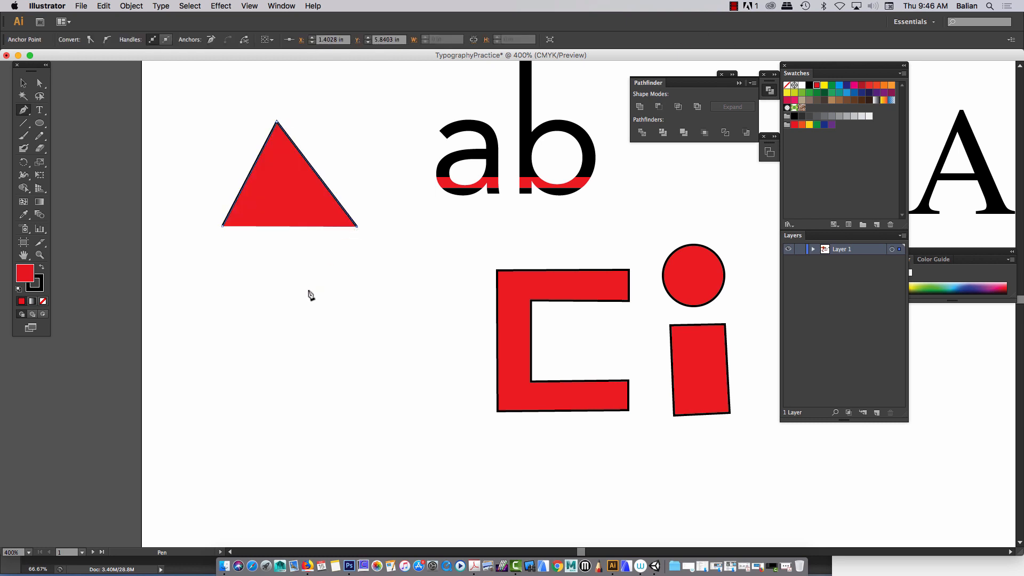
{"action": "left_click", "coordinate": [346, 305]}
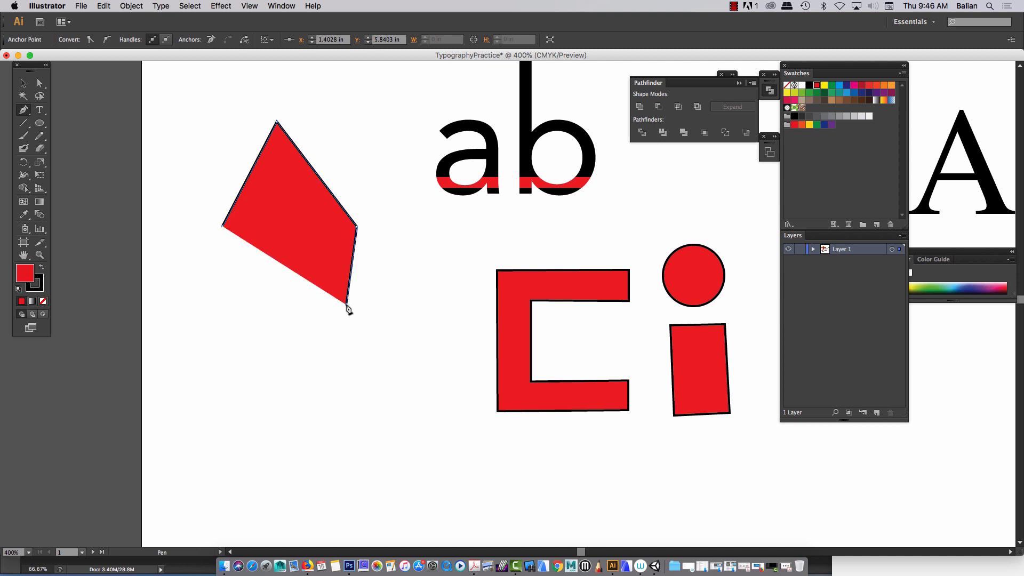
{"action": "left_click", "coordinate": [254, 315]}
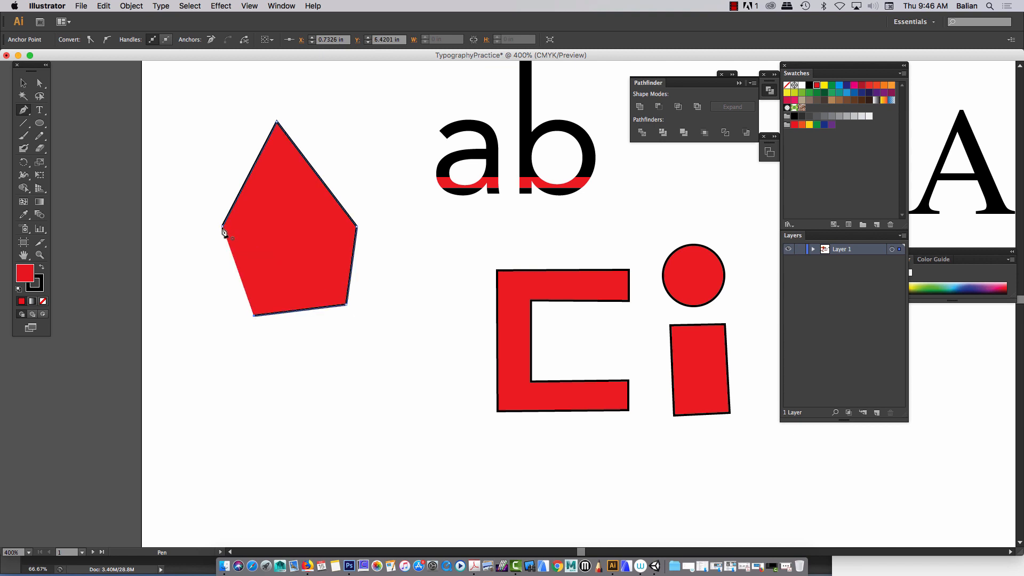
{"action": "left_click", "coordinate": [224, 230]}
{"action": "left_click", "coordinate": [22, 84]}
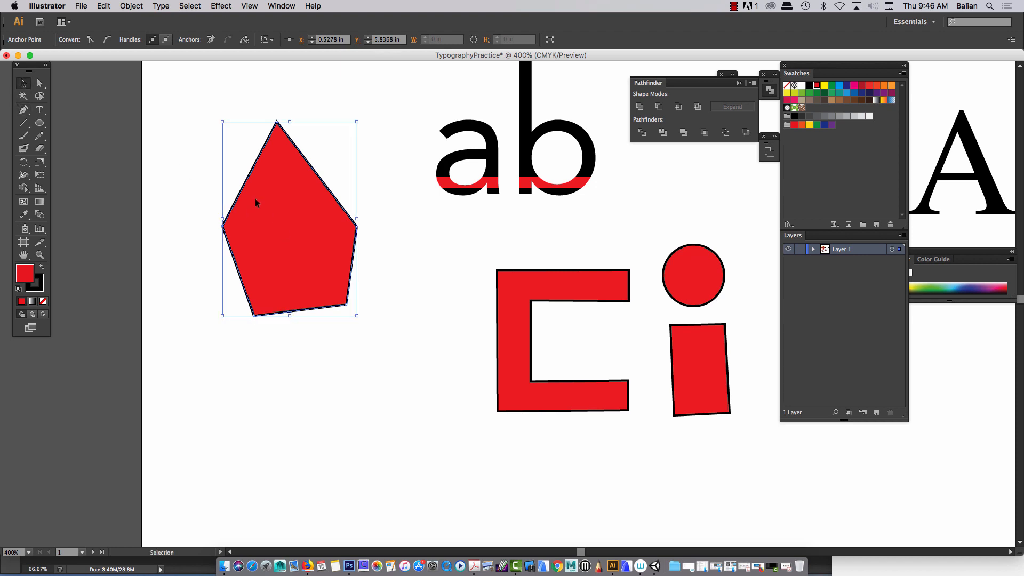
{"action": "left_click", "coordinate": [212, 169]}
{"action": "left_click_drag", "start_coordinate": [258, 167], "coordinate": [252, 206]}
Step: Add one anchor point to each of the two upper slanted edges and the two lower side edges of the five-sided shape
{"action": "left_click_drag", "start_coordinate": [29, 113], "coordinate": [64, 128]}
{"action": "left_click", "coordinate": [308, 212]}
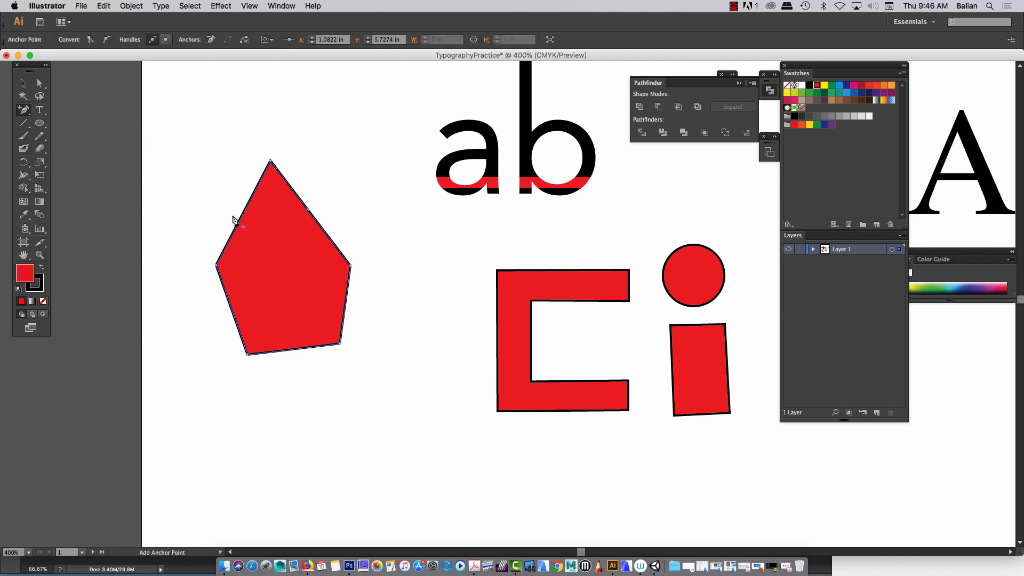
{"action": "left_click", "coordinate": [240, 219]}
{"action": "left_click", "coordinate": [231, 310]}
{"action": "left_click", "coordinate": [346, 308]}
Step: Raise the two added upper anchor points above the apex to form two peaks, and shift the shape slightly down and right
{"action": "key", "text": "a"}
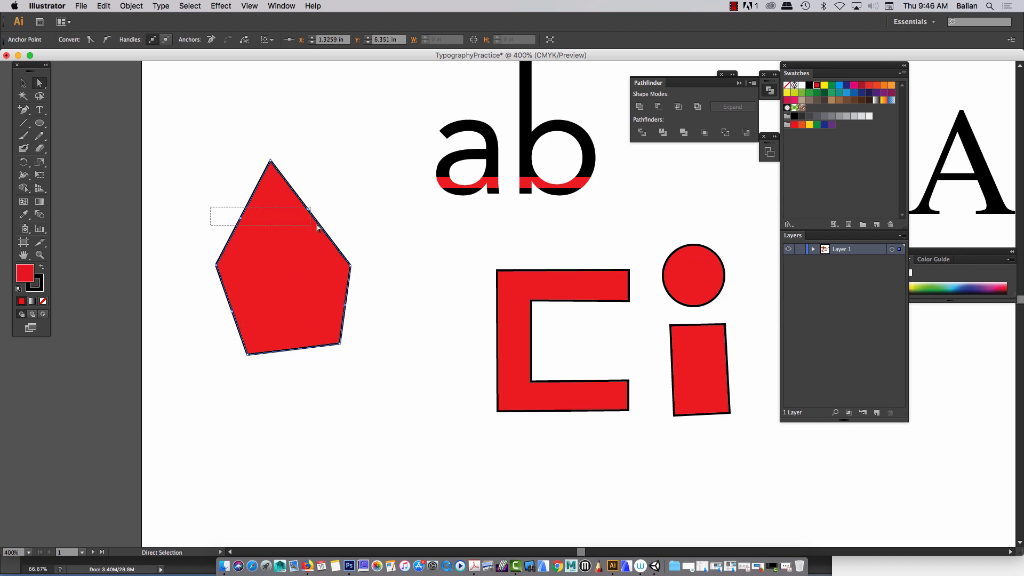
{"action": "left_click_drag", "start_coordinate": [318, 228], "coordinate": [296, 116]}
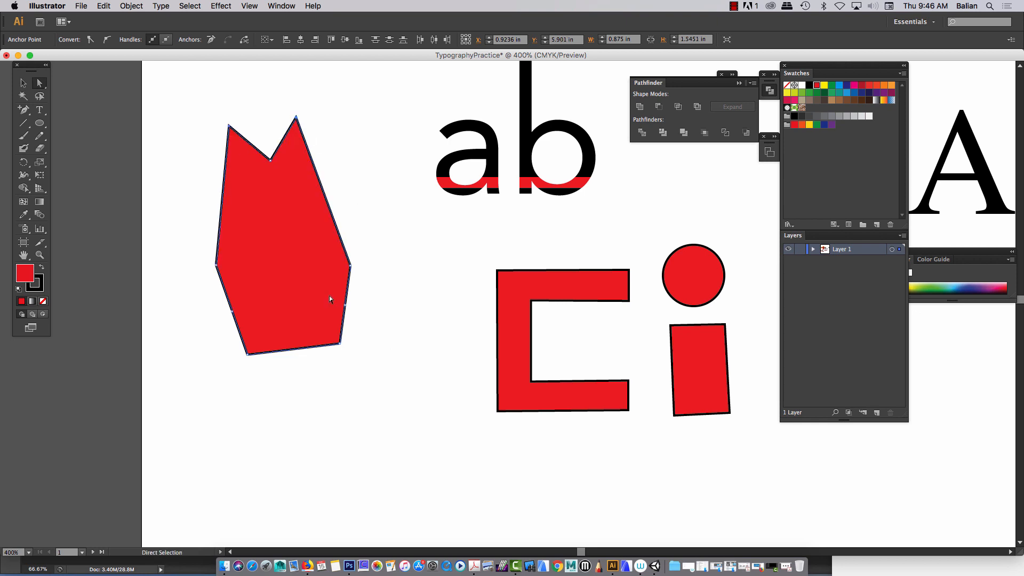
{"action": "left_click_drag", "start_coordinate": [330, 299], "coordinate": [424, 334]}
Step: Pull the added lower-right and lower-left anchor points and the left corner of the shape outward
{"action": "left_click", "coordinate": [358, 323]}
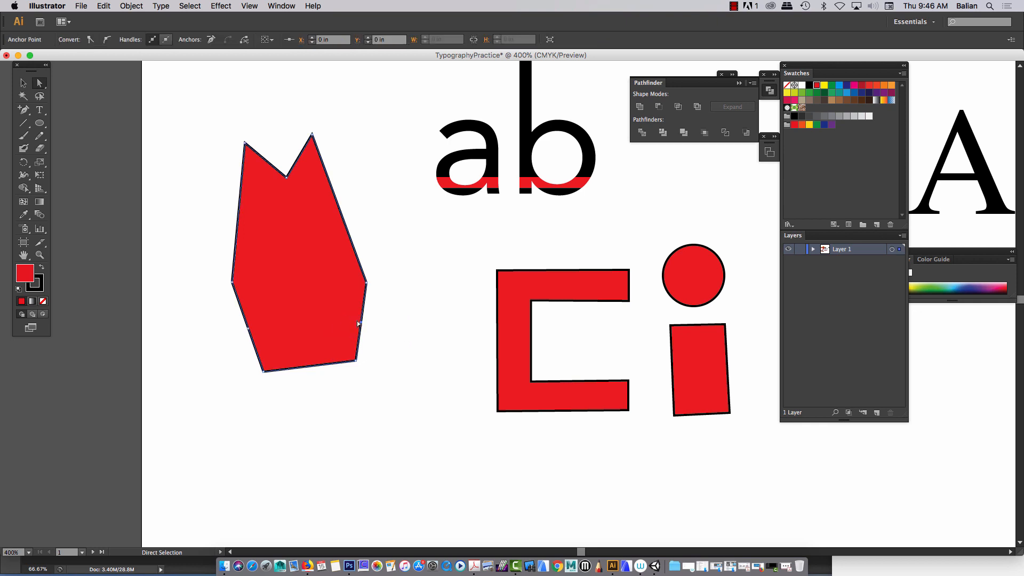
{"action": "left_click_drag", "start_coordinate": [361, 324], "coordinate": [433, 324]}
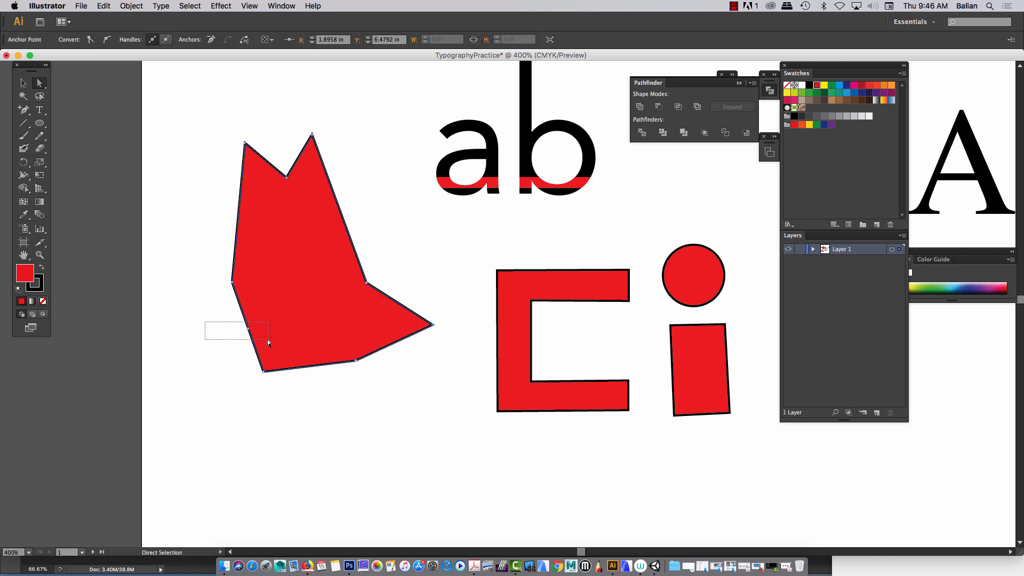
{"action": "mouse_move", "coordinate": [199, 353]}
{"action": "left_mouse_down"}
{"action": "mouse_move", "coordinate": [263, 317]}
{"action": "mouse_move", "coordinate": [193, 367]}
{"action": "left_mouse_up"}
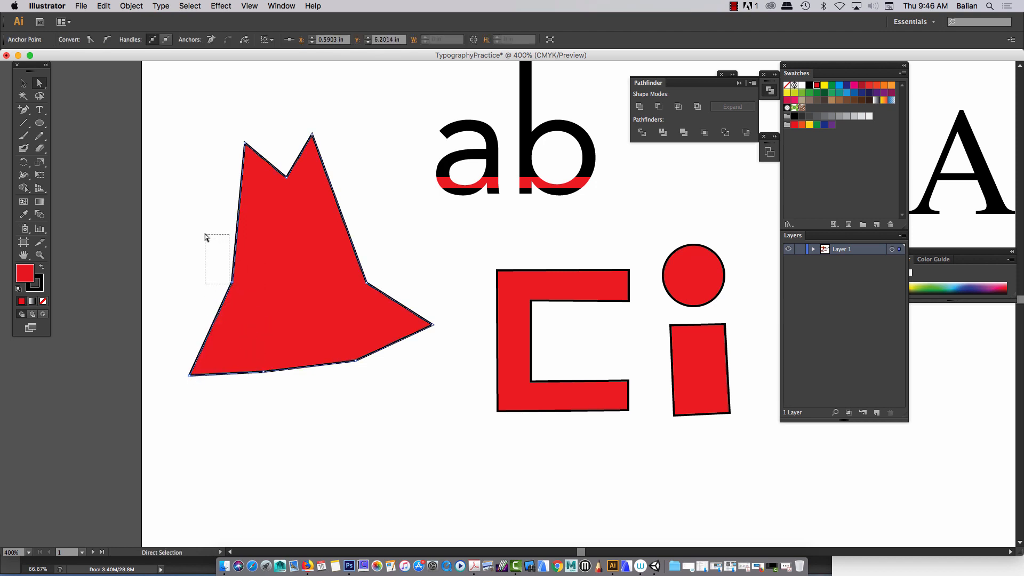
{"action": "left_click_drag", "start_coordinate": [205, 233], "coordinate": [206, 236]}
{"action": "left_click_drag", "start_coordinate": [231, 283], "coordinate": [192, 261]}
{"action": "left_click", "coordinate": [395, 451]}
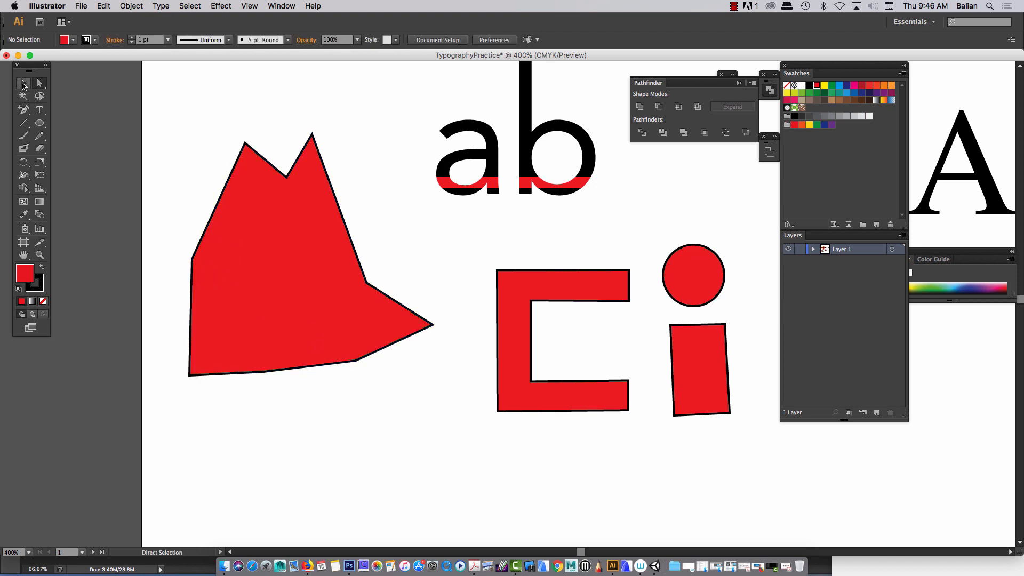
Step: Set the Pen tool to no fill with a black stroke for drawing on the empty artboard below
{"action": "left_click_drag", "start_coordinate": [23, 109], "coordinate": [58, 107]}
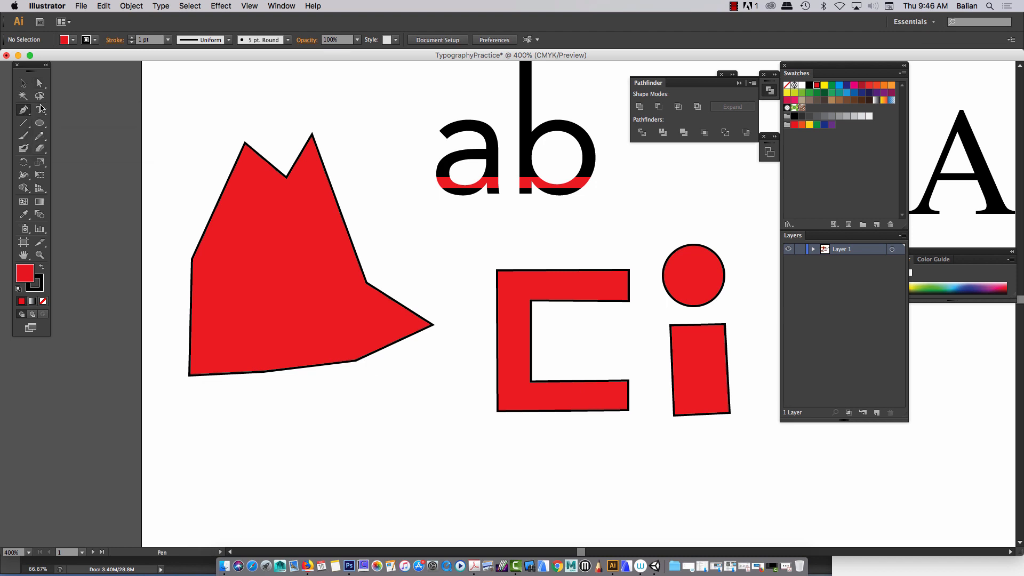
{"action": "left_click_drag", "start_coordinate": [254, 368], "coordinate": [64, 450]}
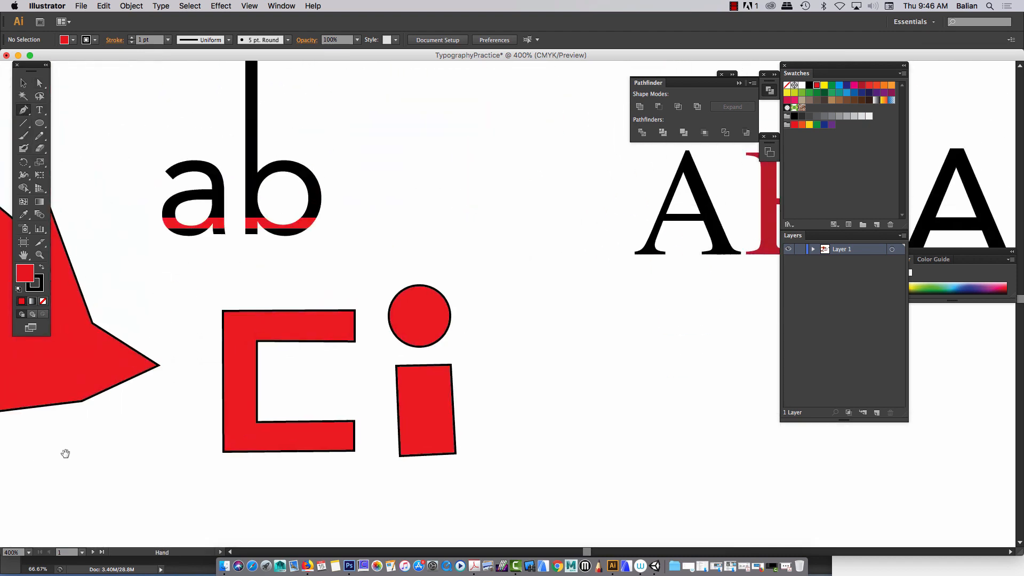
{"action": "left_click_drag", "start_coordinate": [664, 494], "coordinate": [771, 21]}
{"action": "left_click_drag", "start_coordinate": [464, 281], "coordinate": [517, 160]}
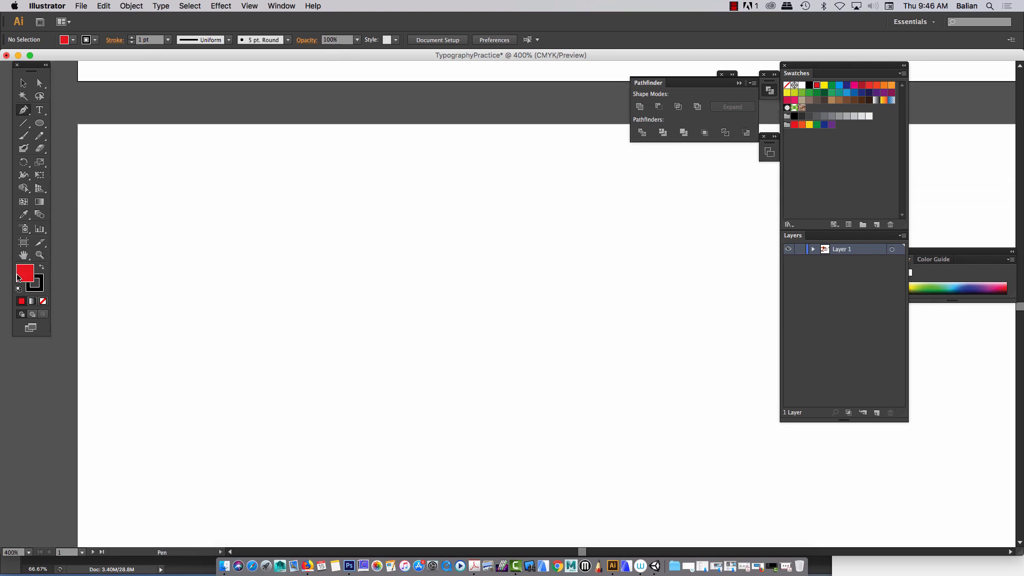
{"action": "left_click", "coordinate": [73, 40]}
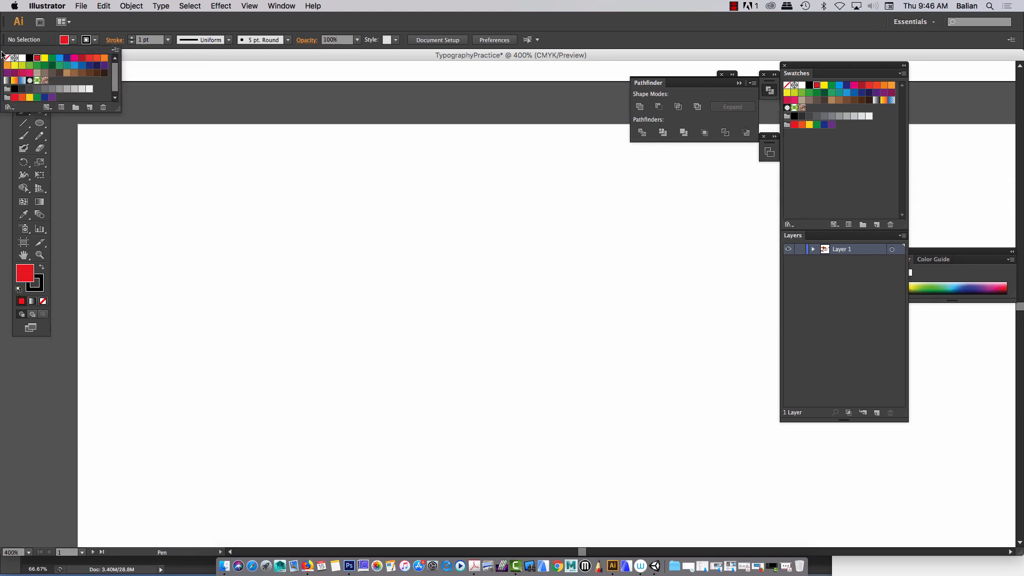
{"action": "left_click", "coordinate": [7, 58]}
{"action": "left_click", "coordinate": [63, 269]}
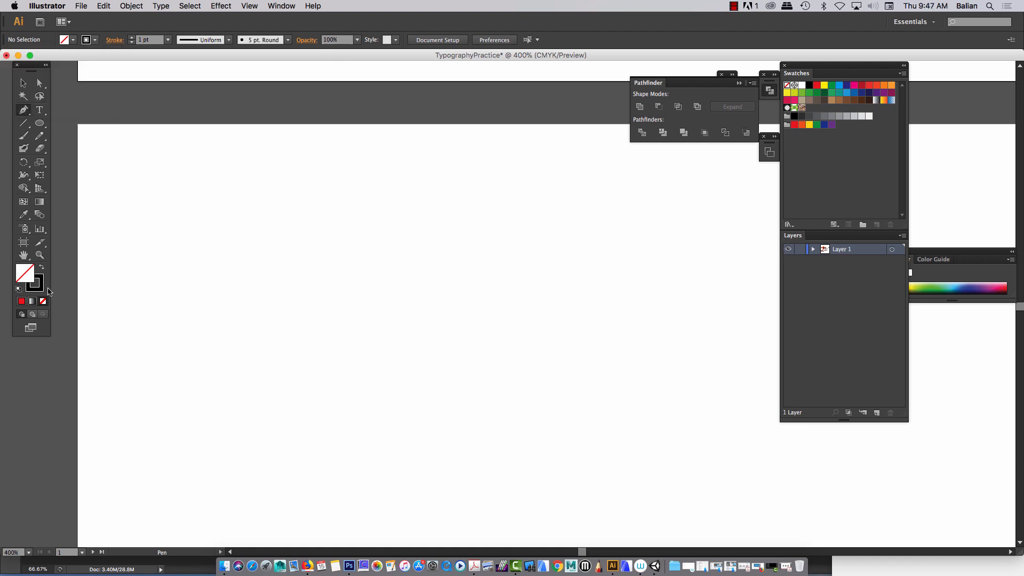
{"action": "left_click", "coordinate": [42, 289]}
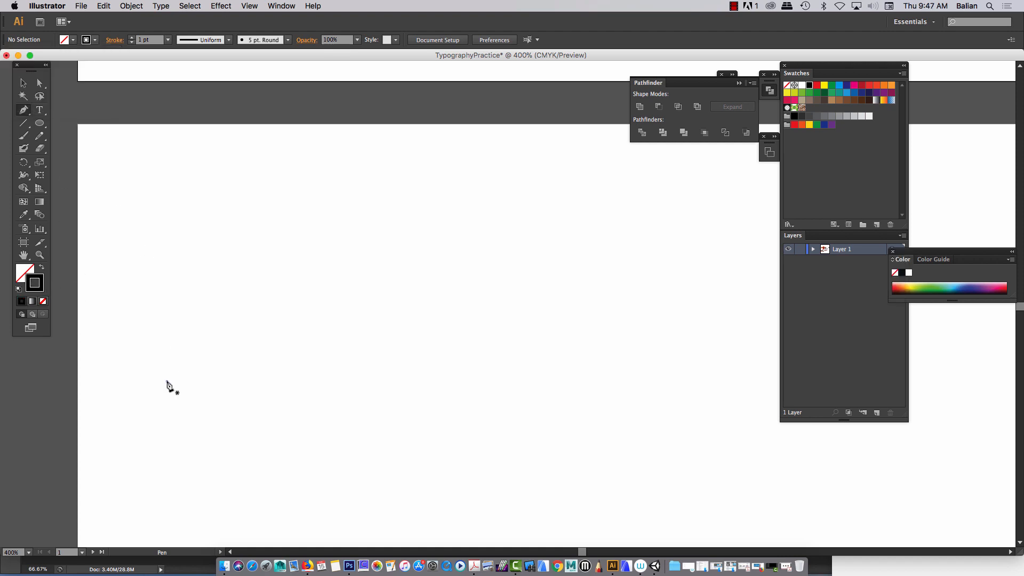
Step: Draw the upper outline with the Pen tool as two curved arches followed by a smaller straight-sided peak
{"action": "left_click", "coordinate": [167, 381]}
{"action": "left_click_drag", "start_coordinate": [298, 266], "coordinate": [371, 270]}
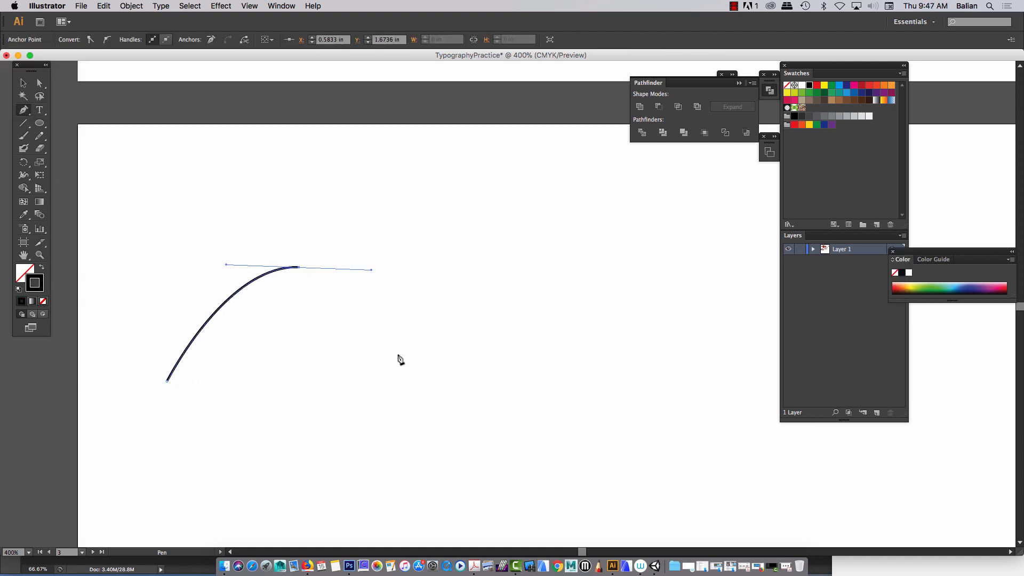
{"action": "left_click", "coordinate": [418, 393]}
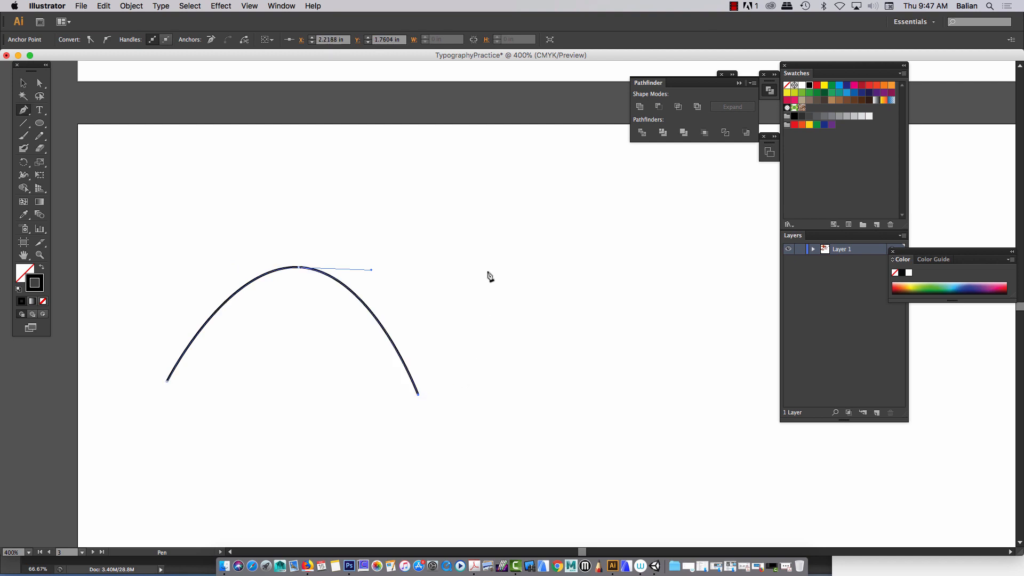
{"action": "left_click_drag", "start_coordinate": [490, 273], "coordinate": [559, 271]}
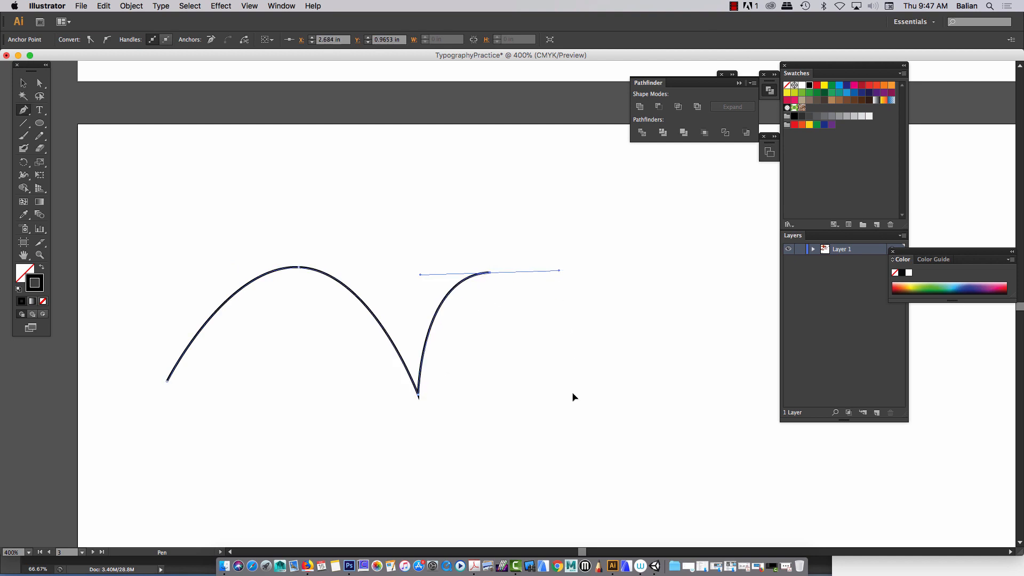
{"action": "left_click", "coordinate": [573, 395]}
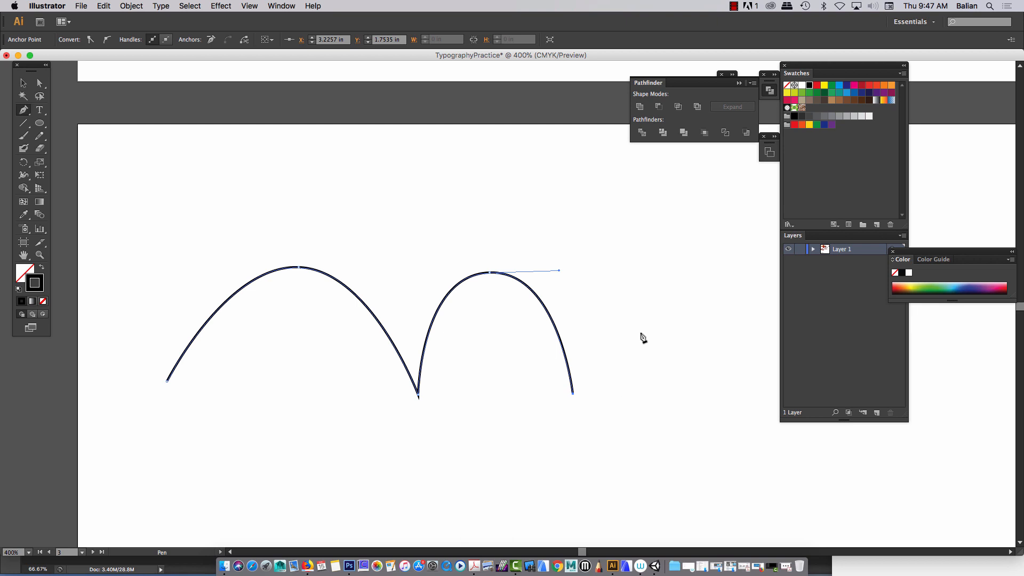
{"action": "left_click", "coordinate": [642, 323]}
{"action": "left_click", "coordinate": [709, 385]}
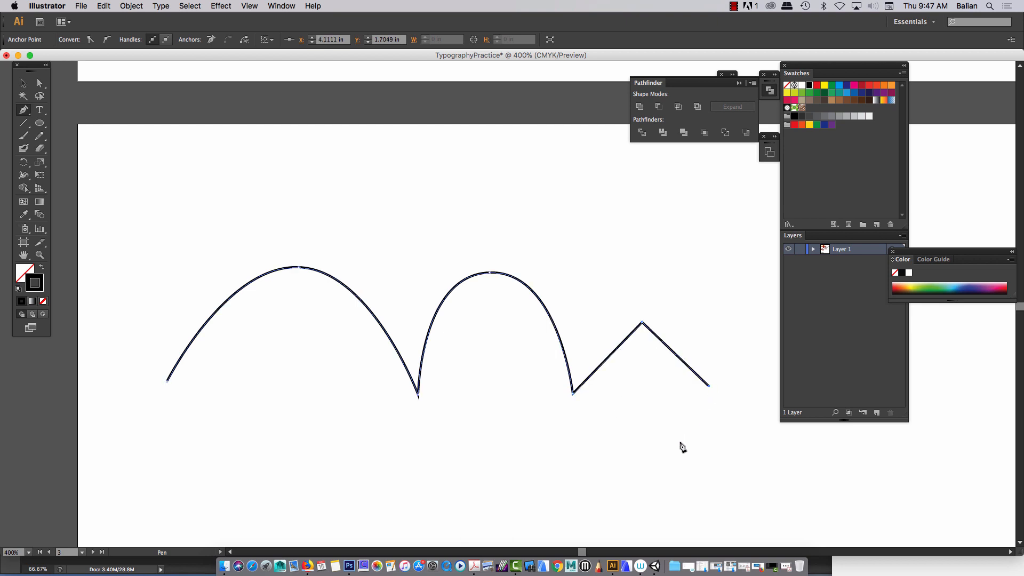
Step: Continue the path back with wavy curves along the underside and close it into a shape about 3.5 in wide and 1.5 in high
{"action": "left_click_drag", "start_coordinate": [665, 478], "coordinate": [612, 480]}
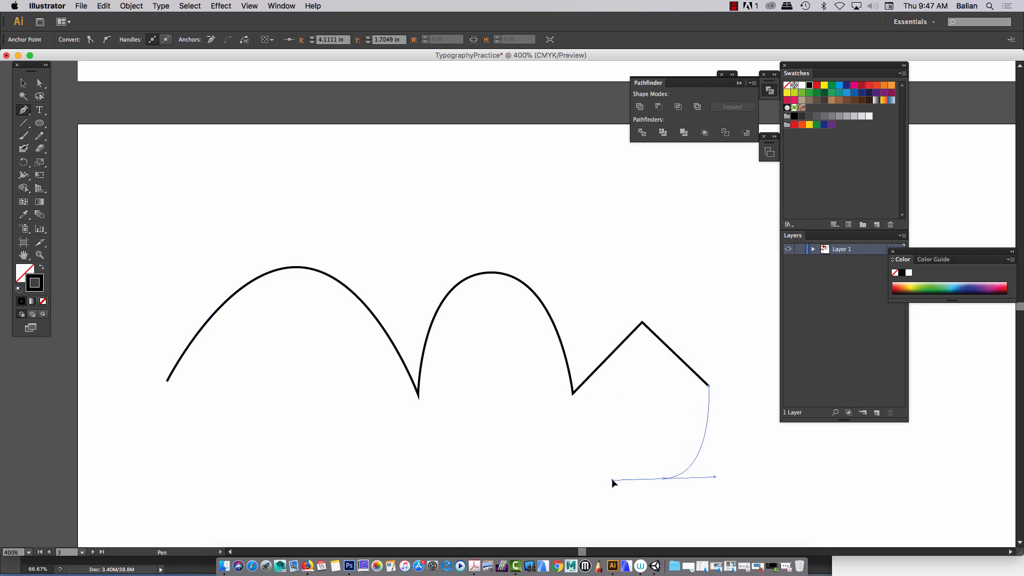
{"action": "left_click_drag", "start_coordinate": [536, 407], "coordinate": [502, 398]}
{"action": "left_click_drag", "start_coordinate": [403, 459], "coordinate": [347, 488]}
{"action": "left_click_drag", "start_coordinate": [268, 482], "coordinate": [220, 450]}
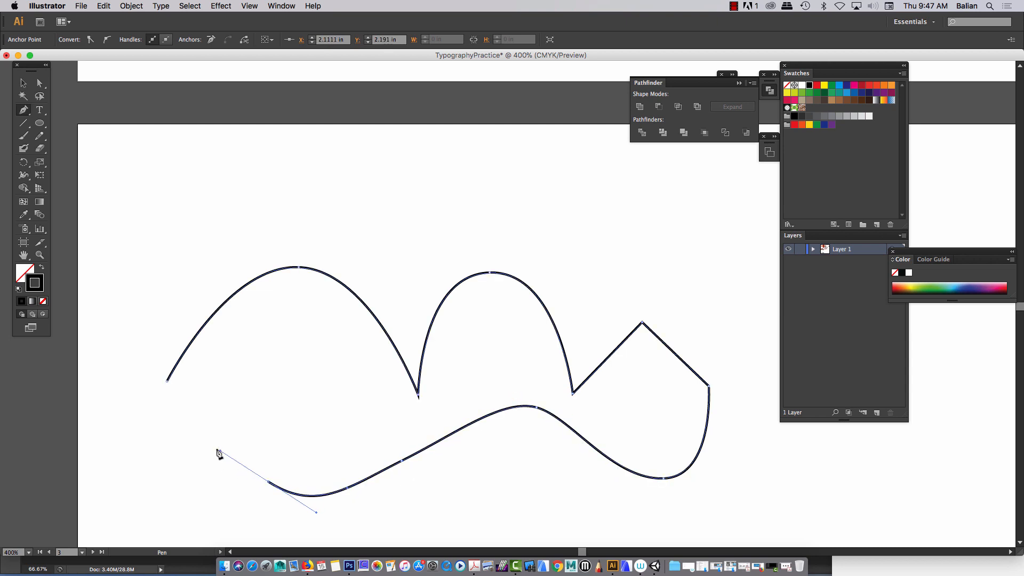
{"action": "left_click_drag", "start_coordinate": [206, 410], "coordinate": [168, 414]}
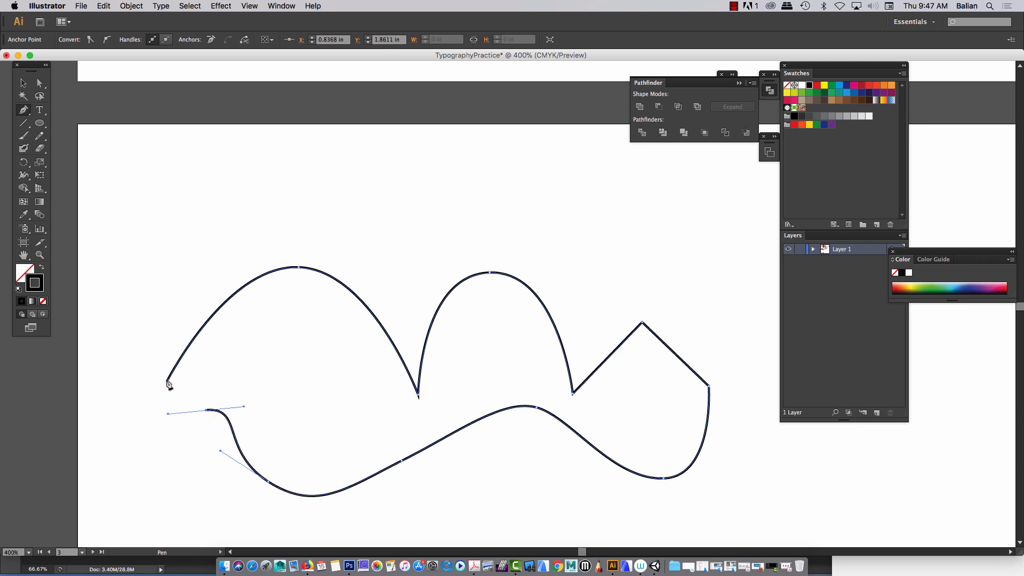
{"action": "left_click", "coordinate": [167, 383]}
Step: Fill the closed wavy shape with a green swatch, keep its black stroke, and deselect it
{"action": "left_click", "coordinate": [23, 84]}
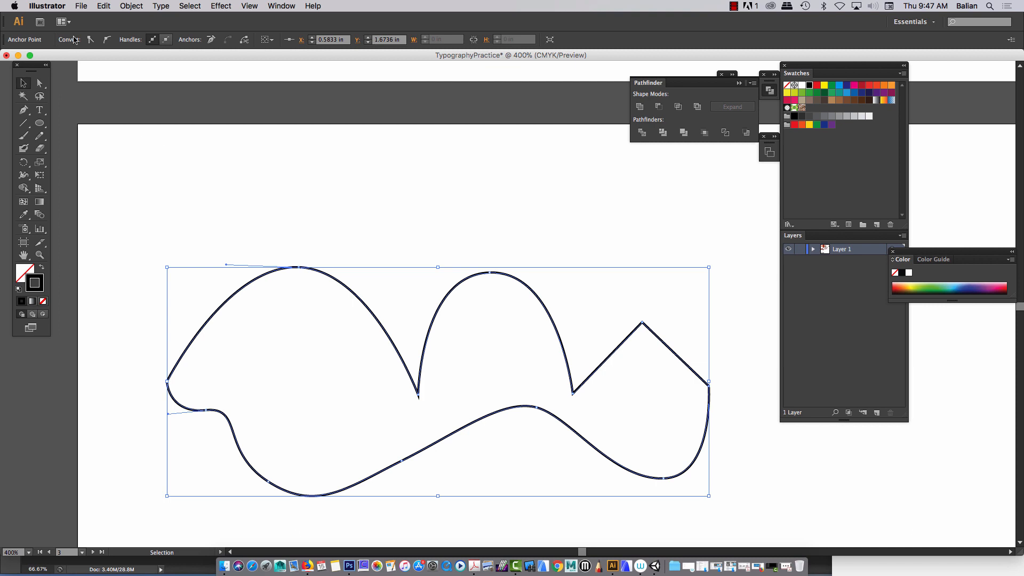
{"action": "left_click", "coordinate": [18, 279]}
{"action": "left_click", "coordinate": [809, 94]}
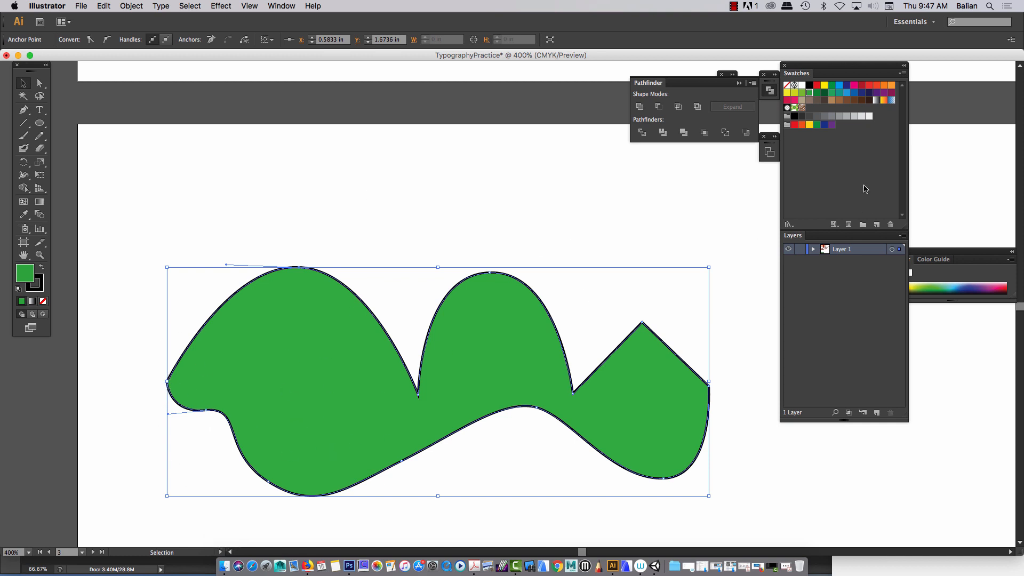
{"action": "left_click", "coordinate": [323, 216]}
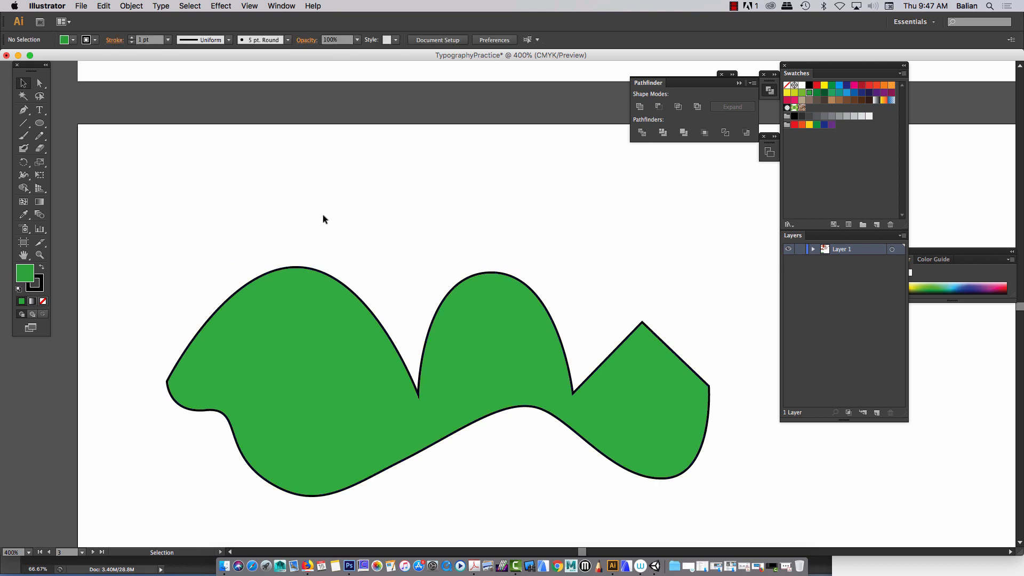
Step: Raise the first arch's top anchor point about 0.33 in and angle both its handles downward to form a pointed peak
{"action": "left_click", "coordinate": [300, 270]}
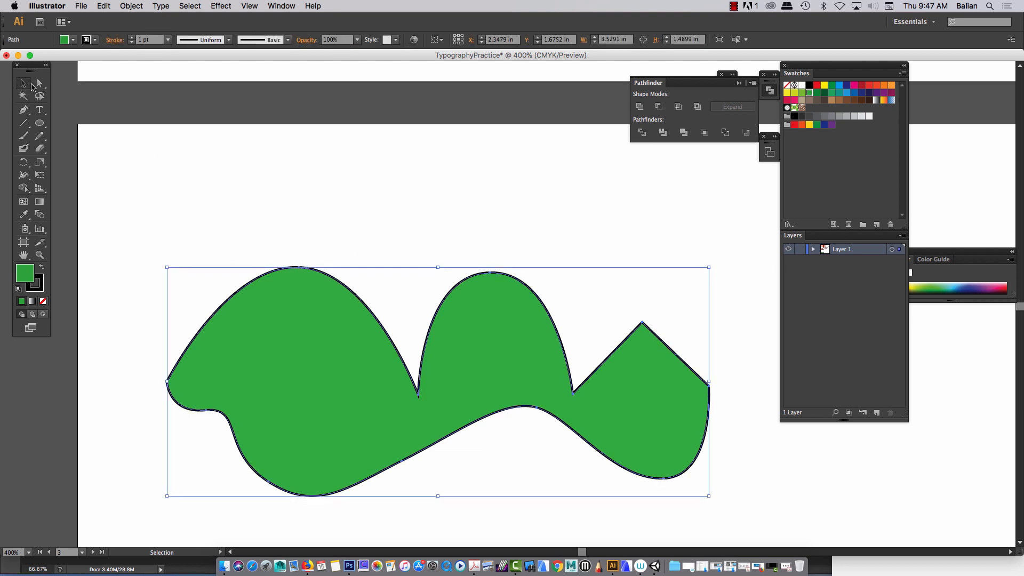
{"action": "left_click", "coordinate": [38, 84]}
{"action": "left_click", "coordinate": [299, 267]}
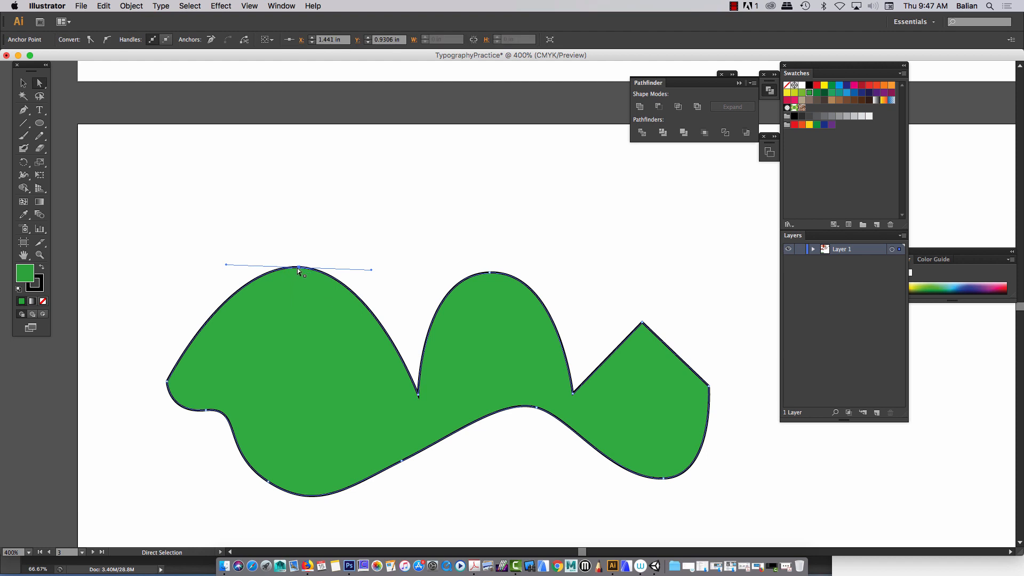
{"action": "left_click_drag", "start_coordinate": [298, 267], "coordinate": [299, 217]}
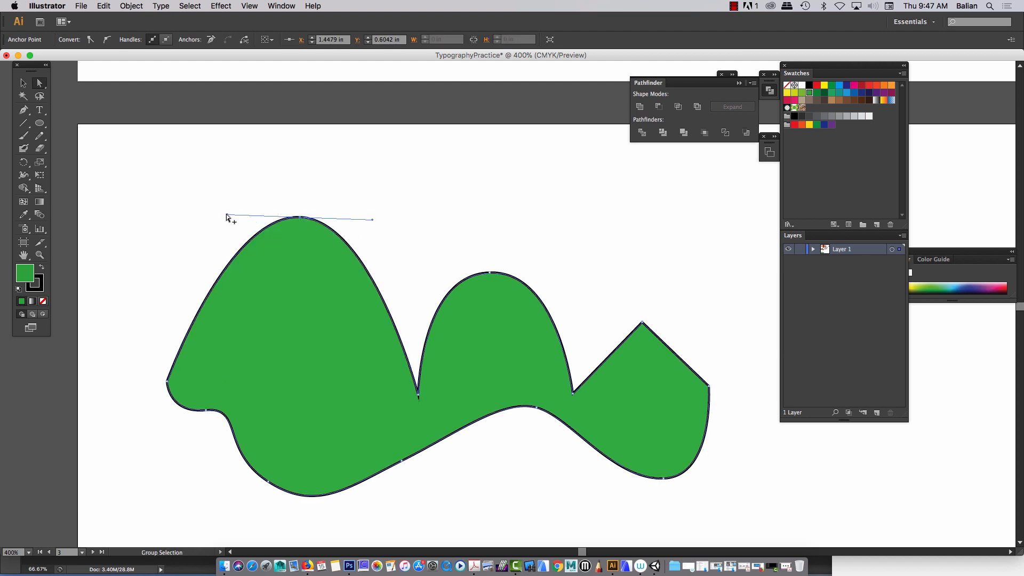
{"action": "left_click_drag", "start_coordinate": [227, 216], "coordinate": [247, 270]}
{"action": "left_click_drag", "start_coordinate": [372, 220], "coordinate": [387, 266]}
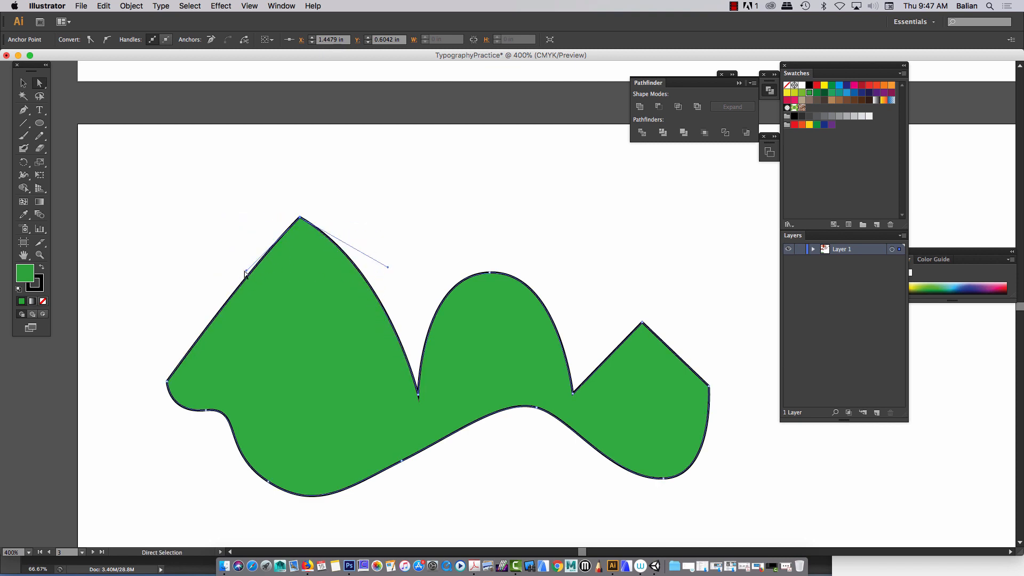
{"action": "left_click_drag", "start_coordinate": [245, 271], "coordinate": [212, 247]}
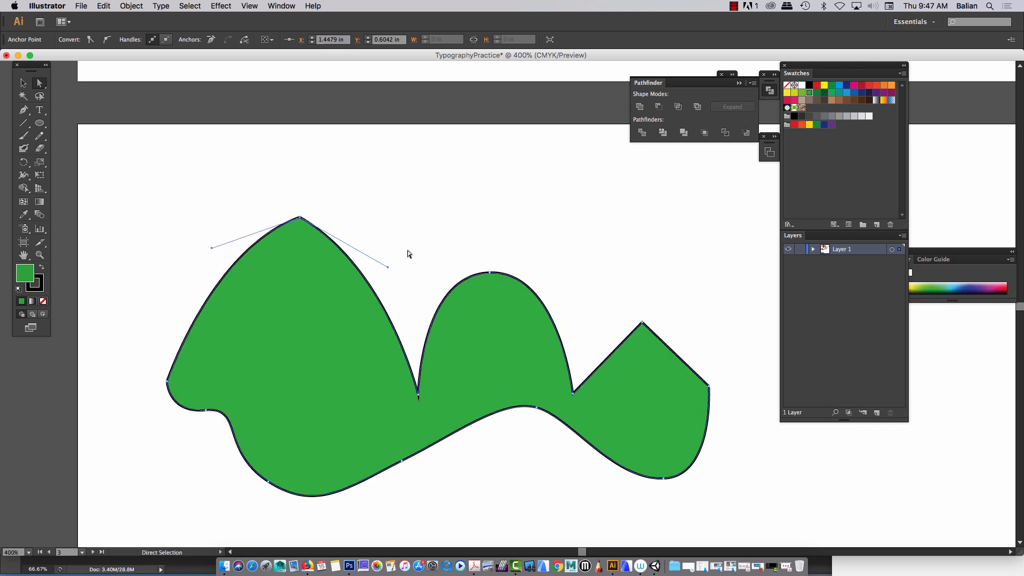
Step: Skew the second arch by angling its top anchor's right handle upward and its left handle downward
{"action": "left_click", "coordinate": [490, 273]}
{"action": "left_click_drag", "start_coordinate": [559, 273], "coordinate": [577, 216]}
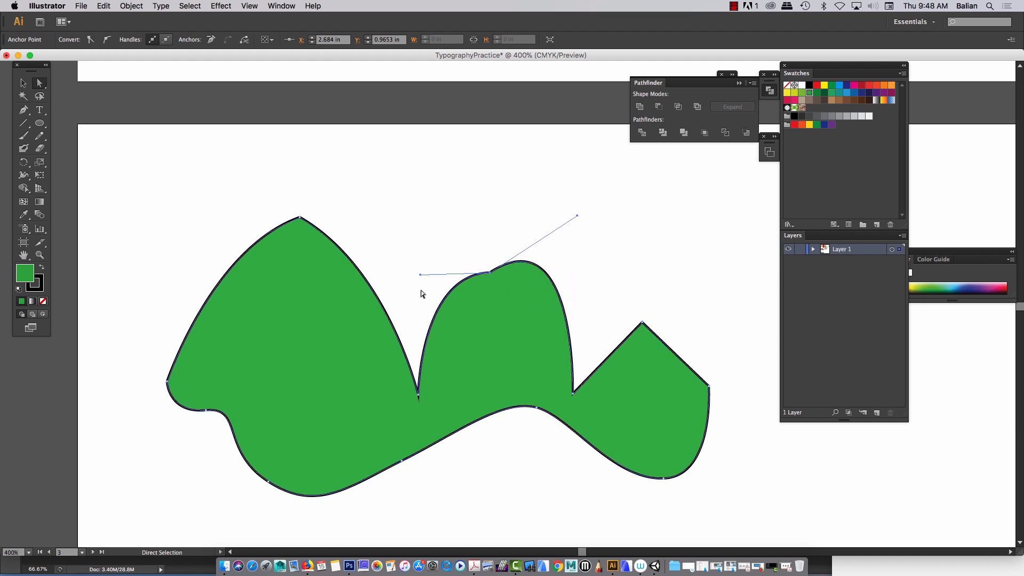
{"action": "left_click_drag", "start_coordinate": [422, 276], "coordinate": [435, 321]}
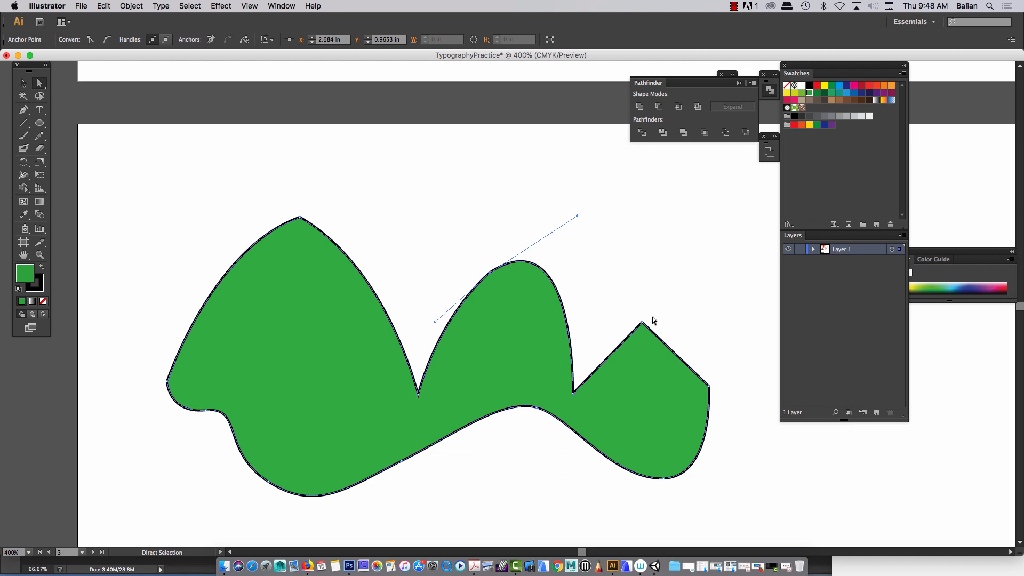
{"action": "mouse_move", "coordinate": [642, 323]}
{"action": "left_mouse_down"}
{"action": "mouse_move", "coordinate": [664, 324]}
{"action": "mouse_move", "coordinate": [643, 322]}
{"action": "mouse_move", "coordinate": [648, 313]}
{"action": "left_mouse_up"}
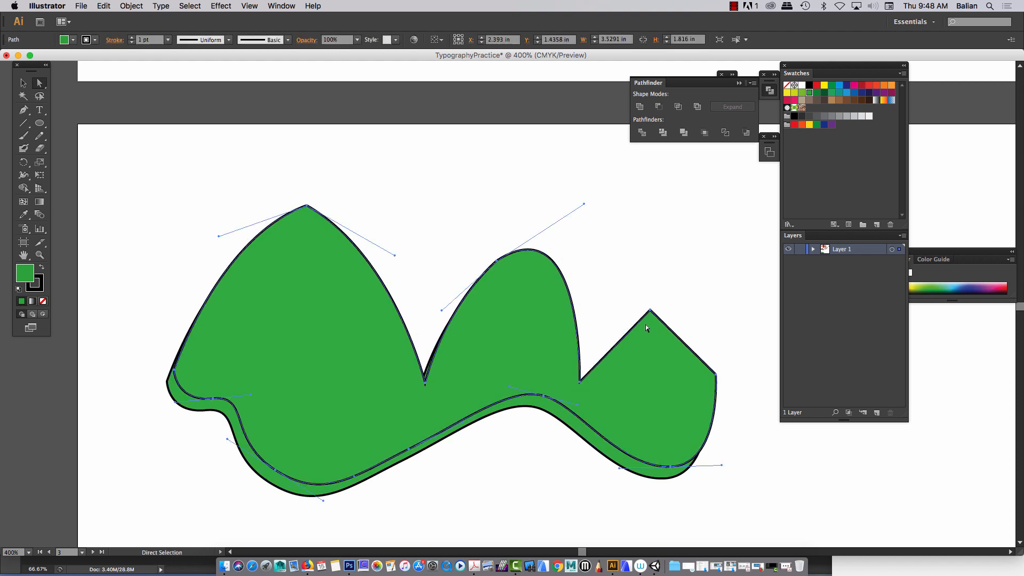
{"action": "key", "text": "super+z"}
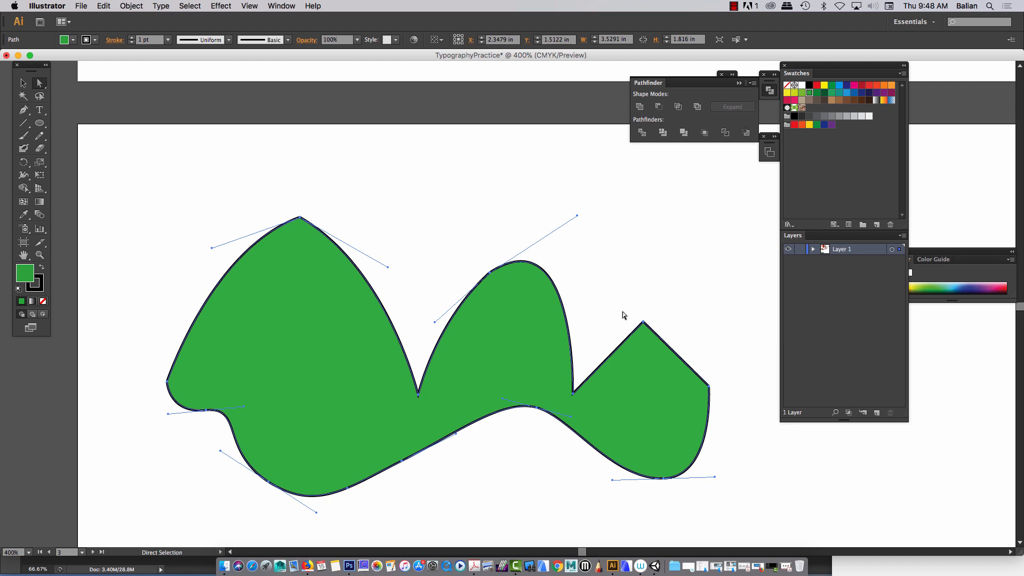
Step: Move the whole green shape up and left to about X 2.05 in, Y 1.10 in on the artboard, and deselect it
{"action": "left_click", "coordinate": [23, 82]}
{"action": "left_click_drag", "start_coordinate": [273, 354], "coordinate": [227, 288]}
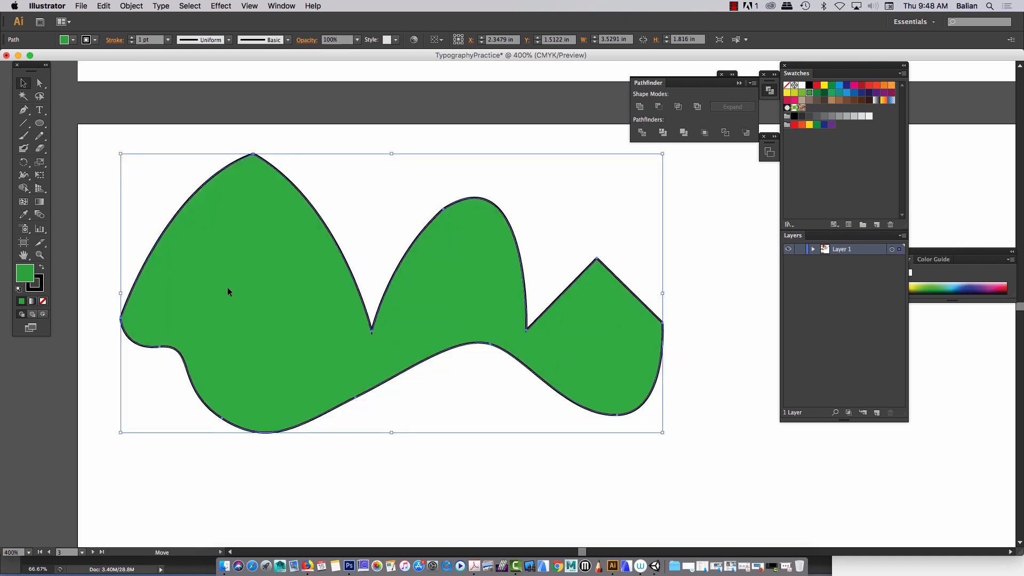
{"action": "key", "text": "super+minus"}
{"action": "key", "text": "super+minus"}
{"action": "key", "text": "space"}
{"action": "left_click_drag", "start_coordinate": [449, 410], "coordinate": [335, 315]}
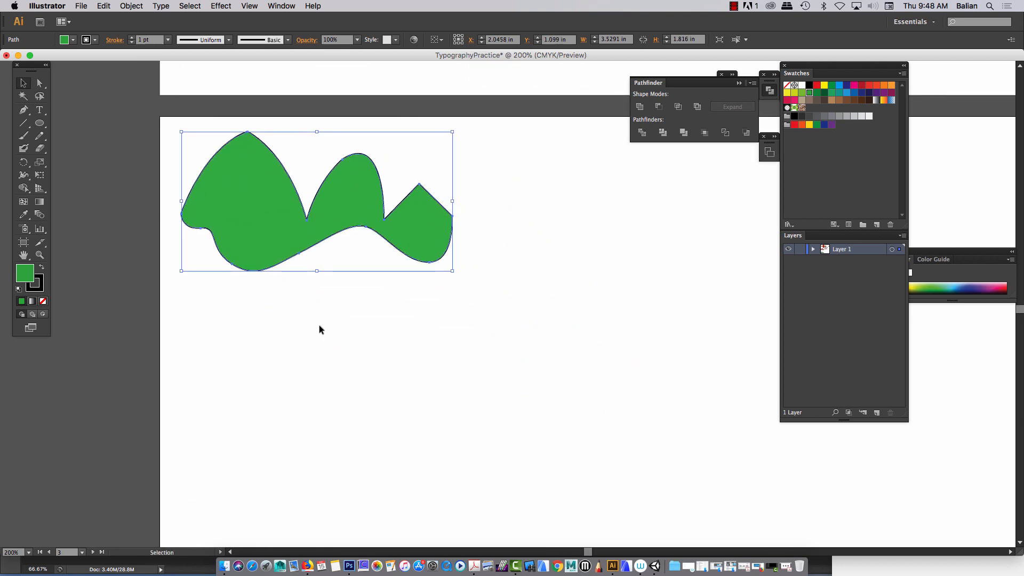
{"action": "left_click", "coordinate": [318, 325]}
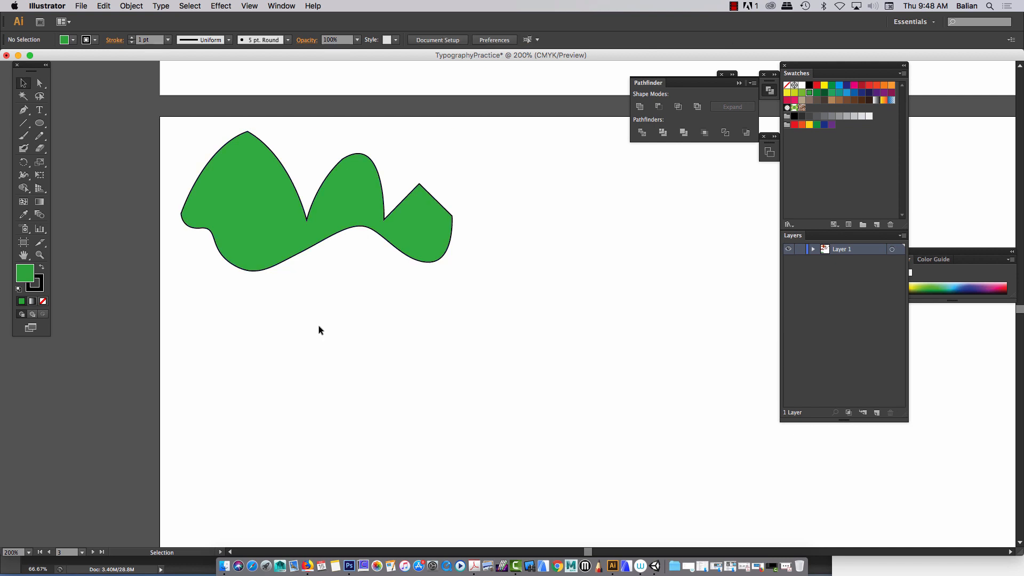
Step: Draw the stepped right side of a block letter E with straight Pen segments below the green shape, forming its three arms
{"action": "left_click", "coordinate": [228, 182]}
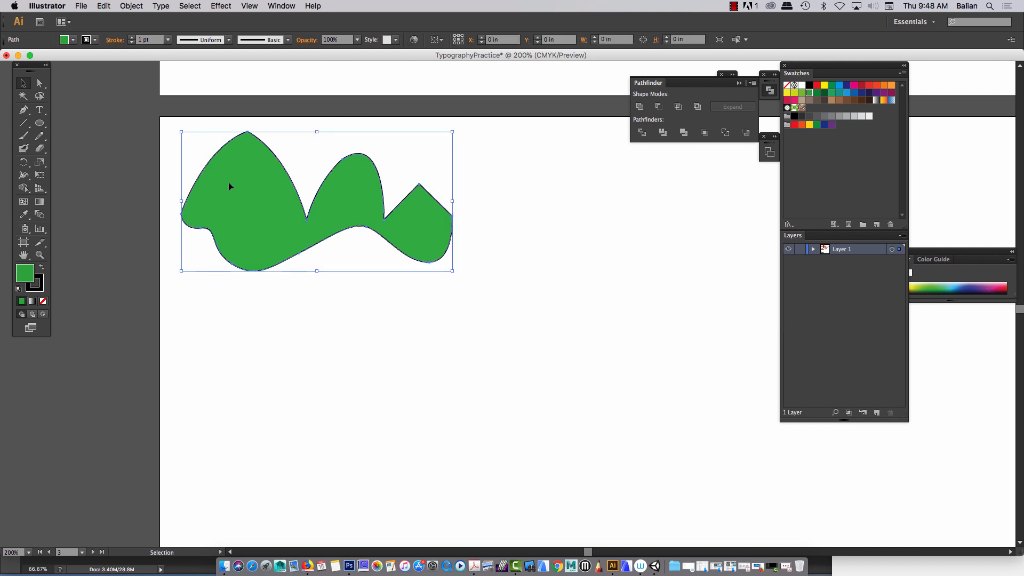
{"action": "left_click", "coordinate": [23, 110]}
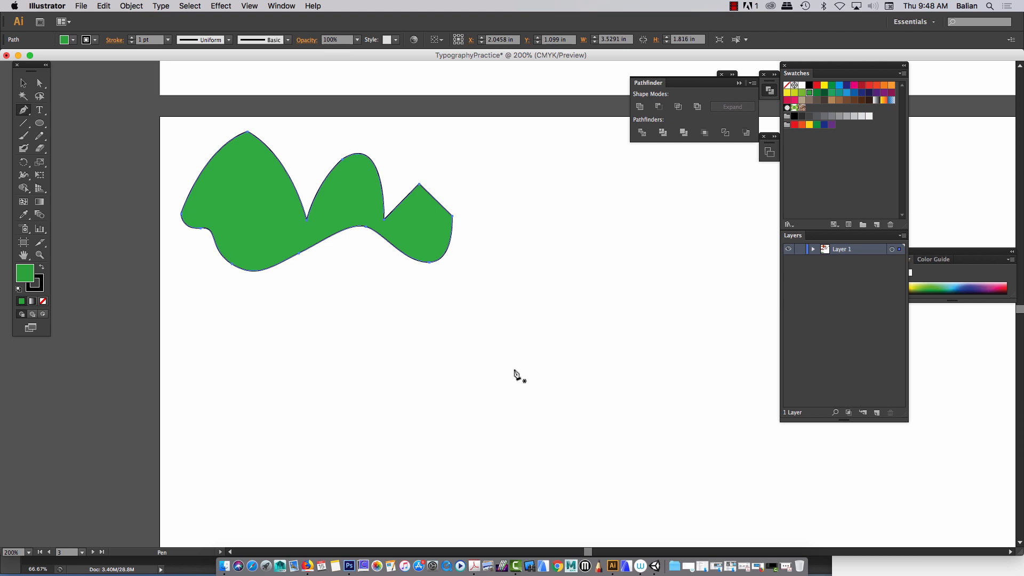
{"action": "left_click", "coordinate": [513, 369]}
{"action": "left_click", "coordinate": [512, 408]}
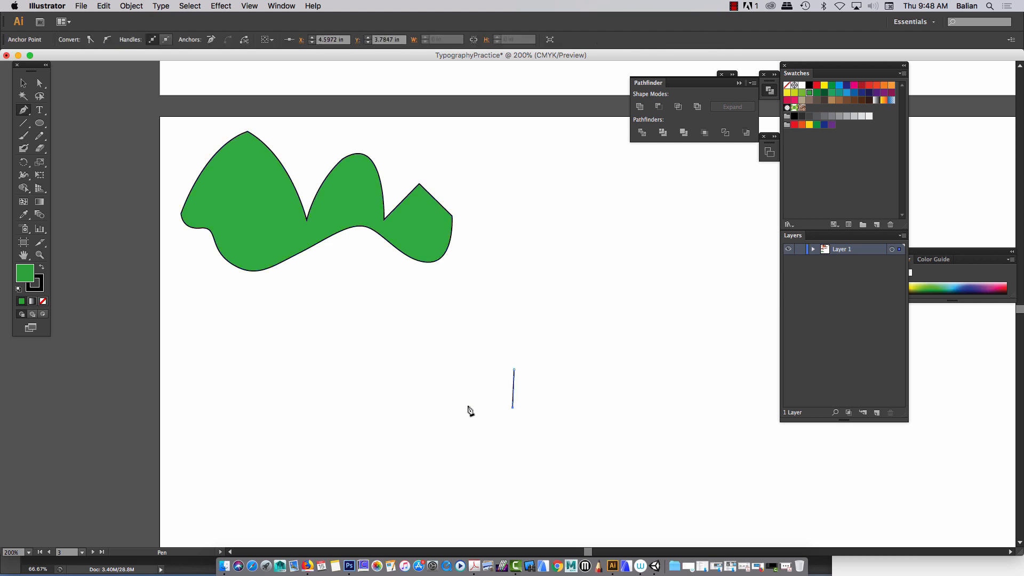
{"action": "left_click", "coordinate": [469, 407]}
{"action": "left_click", "coordinate": [463, 441]}
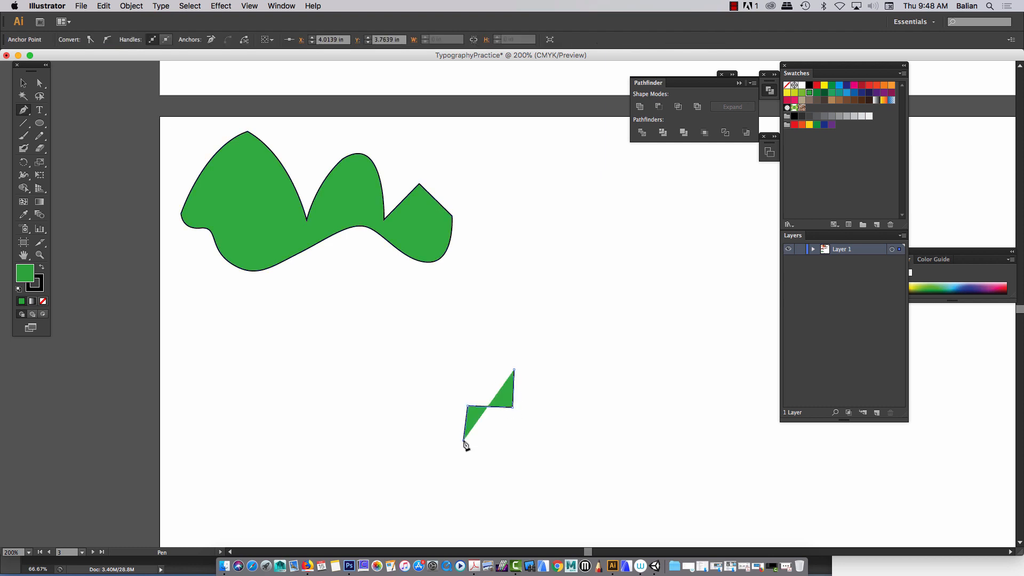
{"action": "left_click", "coordinate": [511, 443]}
{"action": "left_click", "coordinate": [509, 478]}
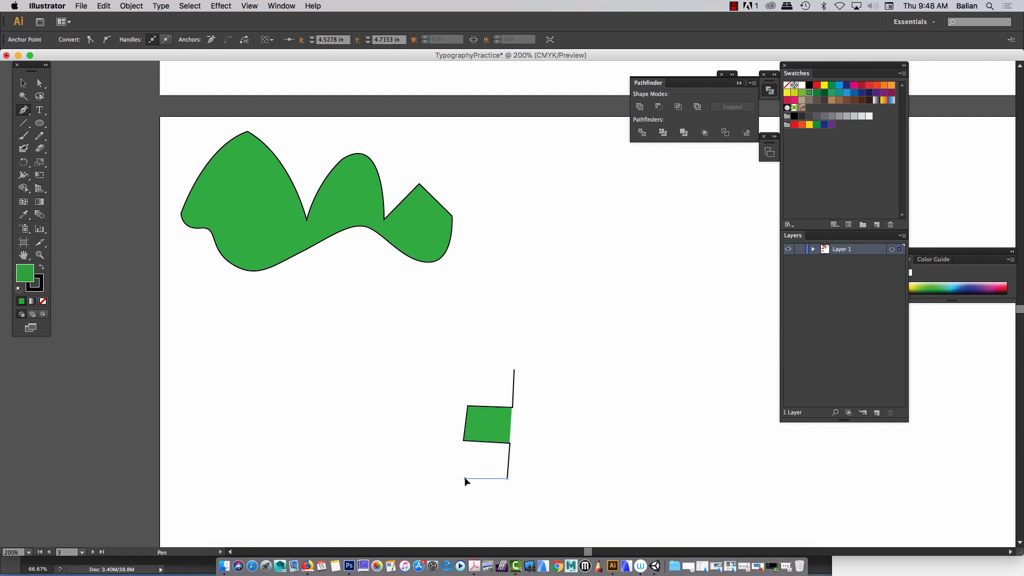
{"action": "left_click", "coordinate": [465, 479]}
{"action": "left_click", "coordinate": [462, 517]}
{"action": "left_click", "coordinate": [512, 516]}
{"action": "left_click", "coordinate": [505, 538]}
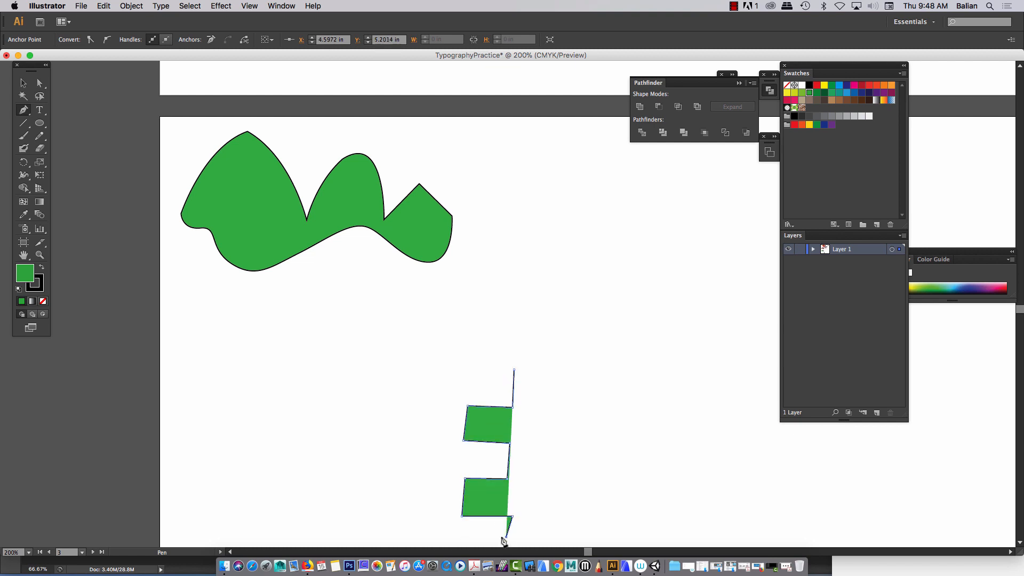
Step: Complete the letter E with a straight base and slanted spine, closing the path at its starting point
{"action": "left_click", "coordinate": [401, 540]}
{"action": "left_click", "coordinate": [430, 355]}
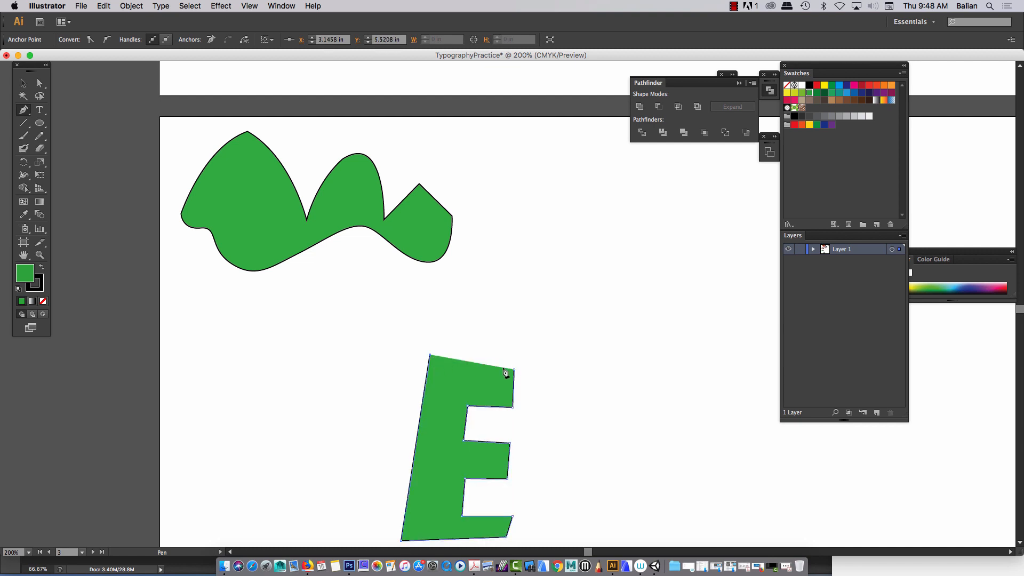
{"action": "left_click", "coordinate": [515, 370]}
{"action": "left_click", "coordinate": [22, 82]}
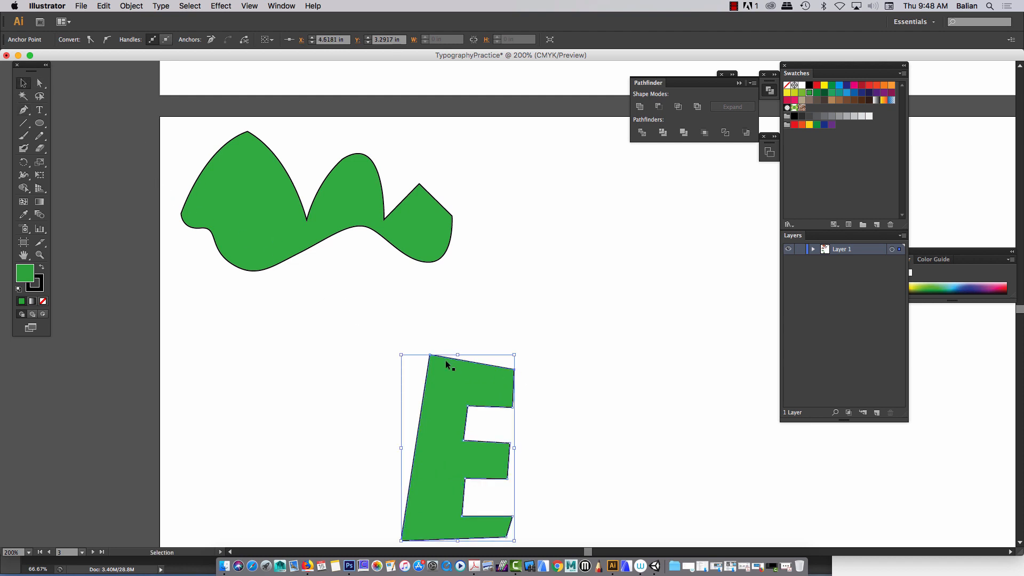
Step: Add anchor points near the tips of the E's top and bottom arms, on the upper and lower edge of each
{"action": "left_click_drag", "start_coordinate": [23, 110], "coordinate": [74, 124]}
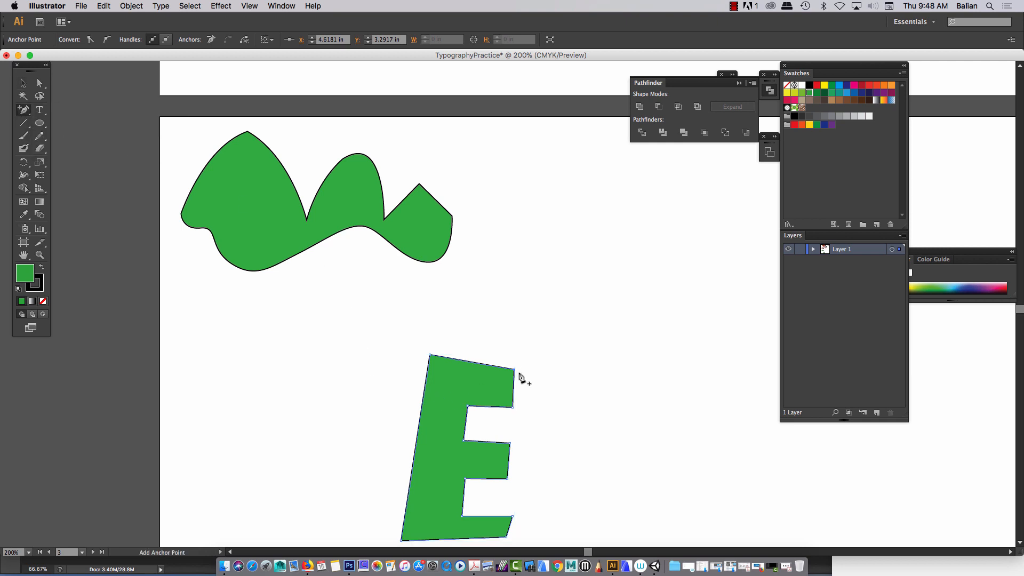
{"action": "left_click", "coordinate": [501, 368]}
{"action": "left_click", "coordinate": [499, 522]}
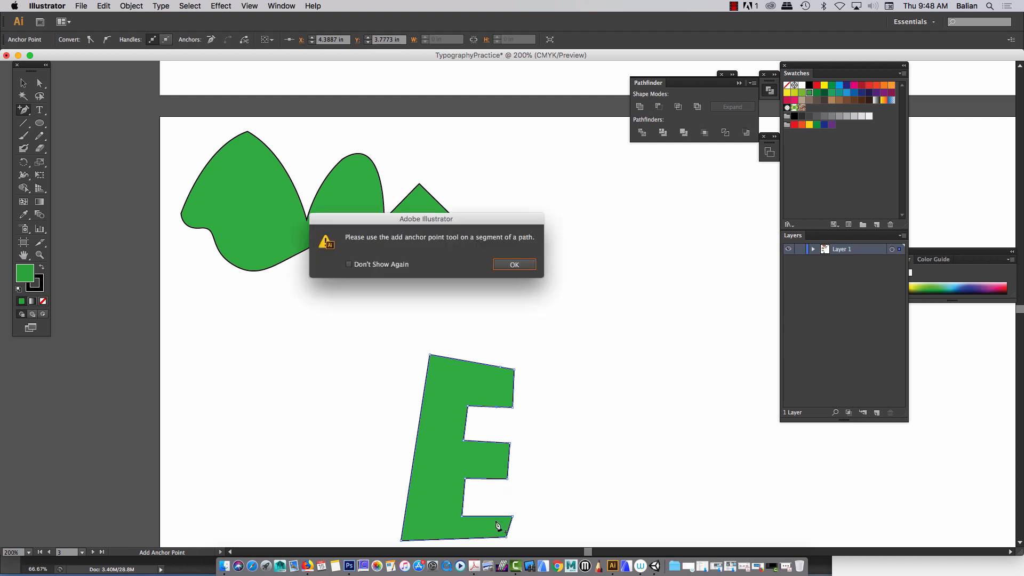
{"action": "left_click", "coordinate": [512, 264]}
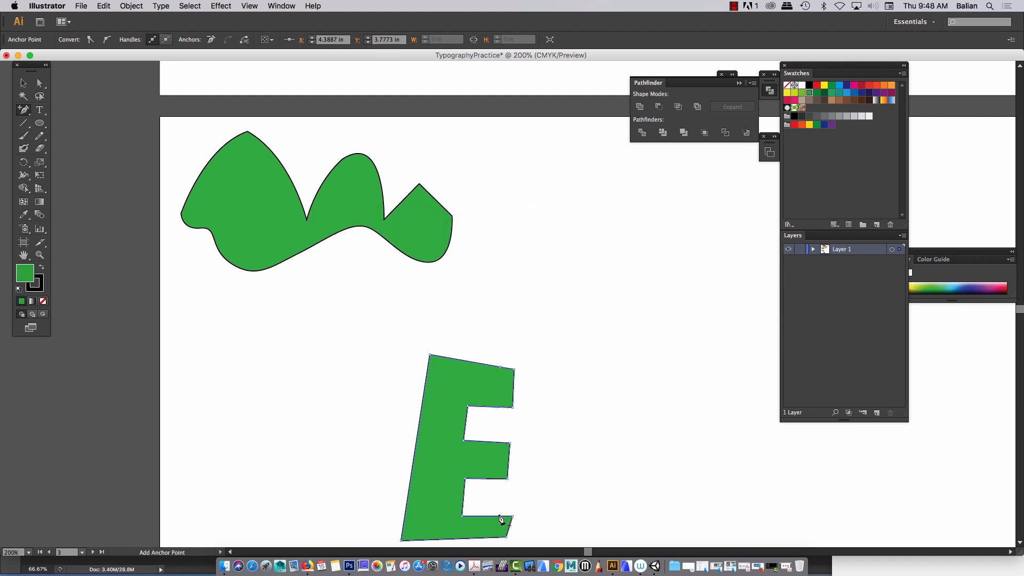
{"action": "left_click", "coordinate": [499, 516]}
{"action": "left_click", "coordinate": [493, 537]}
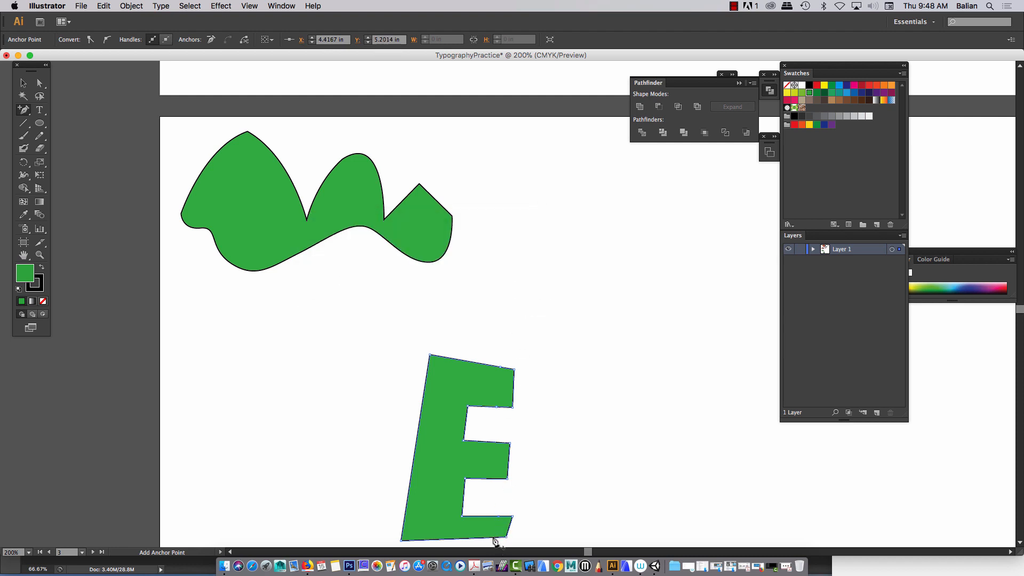
Step: Add anchor points near the tip of the E's middle arm, one on its upper edge and one on its lower edge
{"action": "left_click", "coordinate": [498, 479]}
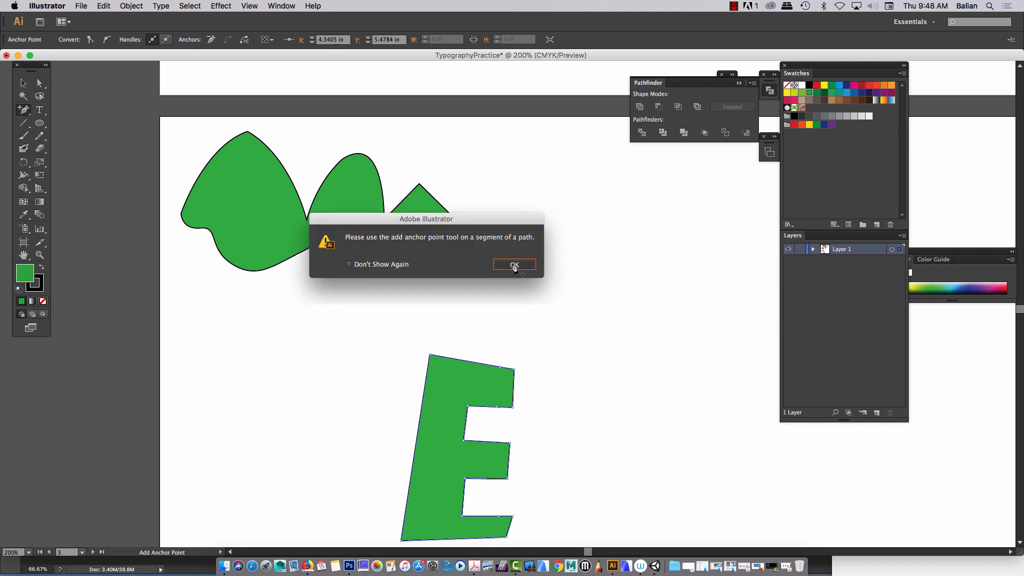
{"action": "left_click", "coordinate": [513, 264]}
{"action": "key", "text": "super+equal"}
{"action": "key", "text": "super+equal"}
{"action": "left_click_drag", "start_coordinate": [434, 457], "coordinate": [426, 163]}
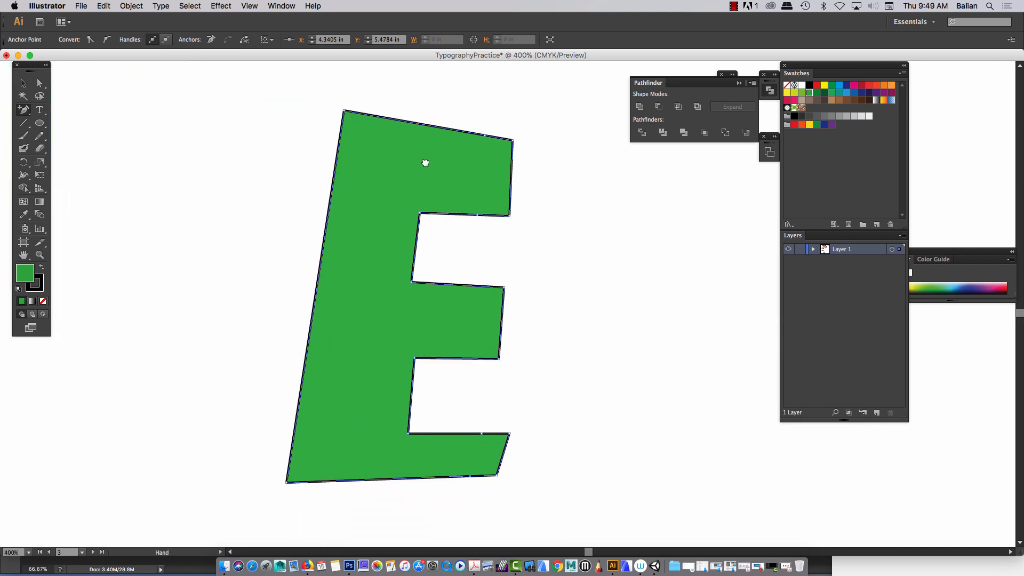
{"action": "left_click", "coordinate": [474, 285]}
{"action": "left_click", "coordinate": [471, 358]}
Step: Flare the tips of all three arms of the E by moving each arm's upper end corner up and lower end corner down
{"action": "left_click", "coordinate": [39, 83]}
{"action": "left_click_drag", "start_coordinate": [514, 141], "coordinate": [524, 128]}
{"action": "left_click_drag", "start_coordinate": [509, 216], "coordinate": [519, 238]}
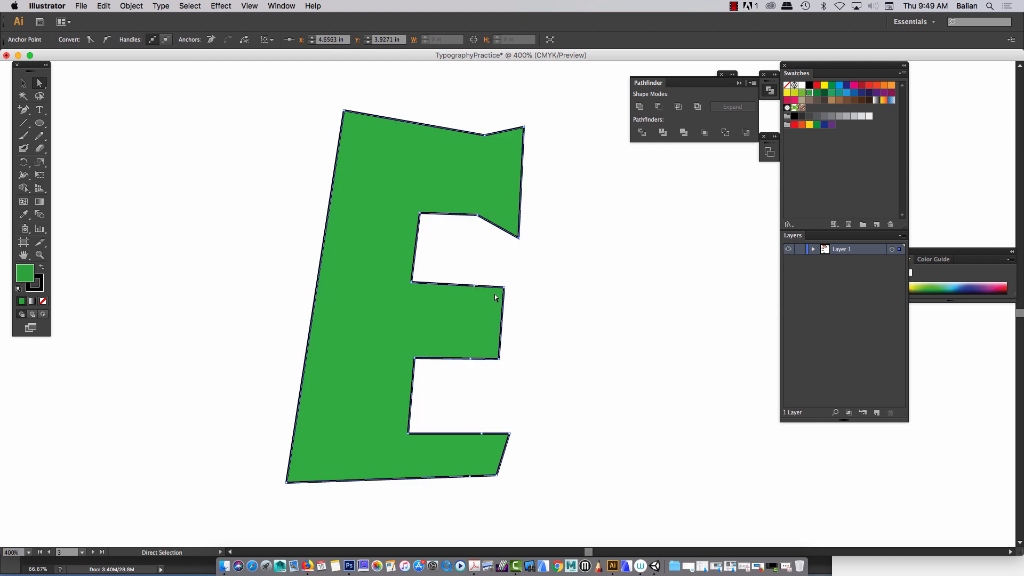
{"action": "left_click_drag", "start_coordinate": [504, 287], "coordinate": [511, 271]}
{"action": "left_click_drag", "start_coordinate": [498, 360], "coordinate": [503, 375]}
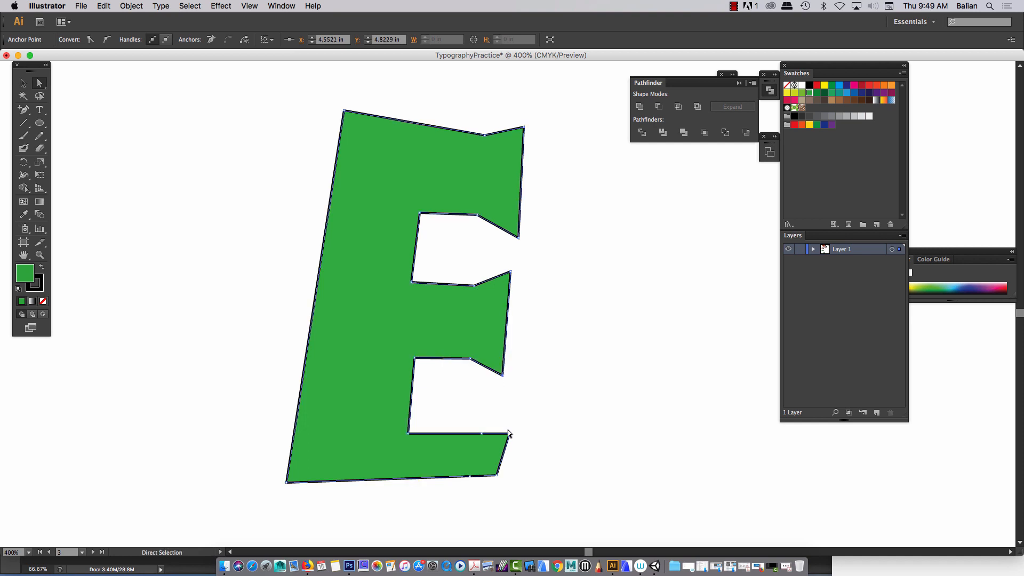
{"action": "left_click_drag", "start_coordinate": [509, 433], "coordinate": [509, 415]}
{"action": "left_click_drag", "start_coordinate": [498, 476], "coordinate": [510, 491]}
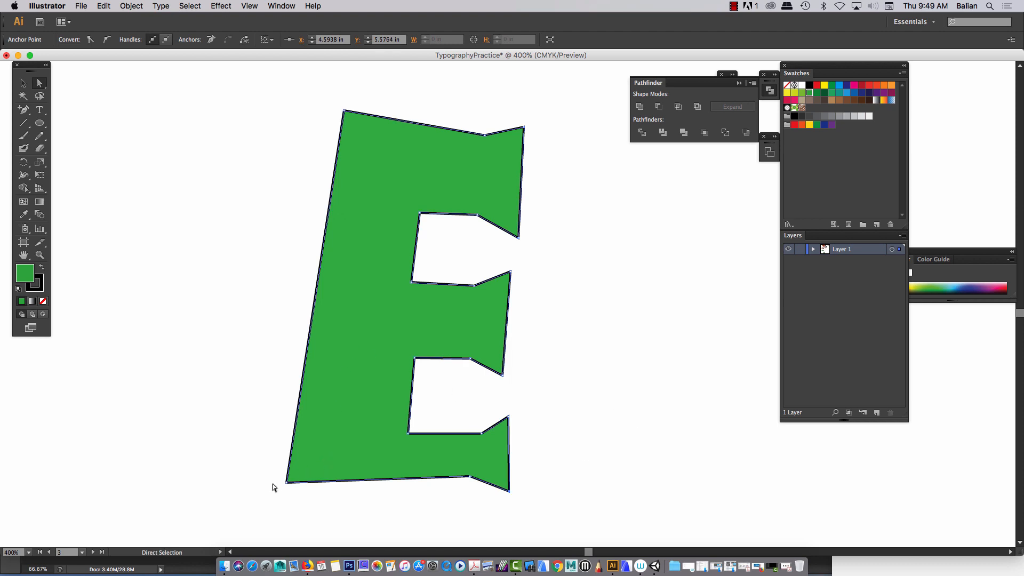
Step: Move the E's lower spine corner to about X 3.42, Y 5.48 in, the upper to X 3.55, Y 3.25 in, and lower the middle arm's top edge
{"action": "left_click_drag", "start_coordinate": [287, 482], "coordinate": [328, 476]}
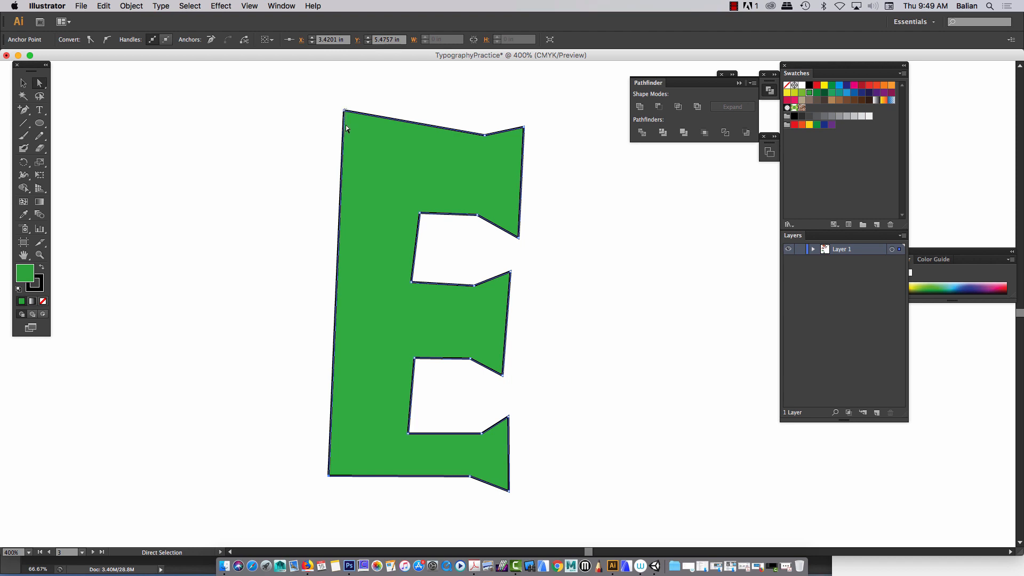
{"action": "left_click_drag", "start_coordinate": [344, 110], "coordinate": [348, 133]}
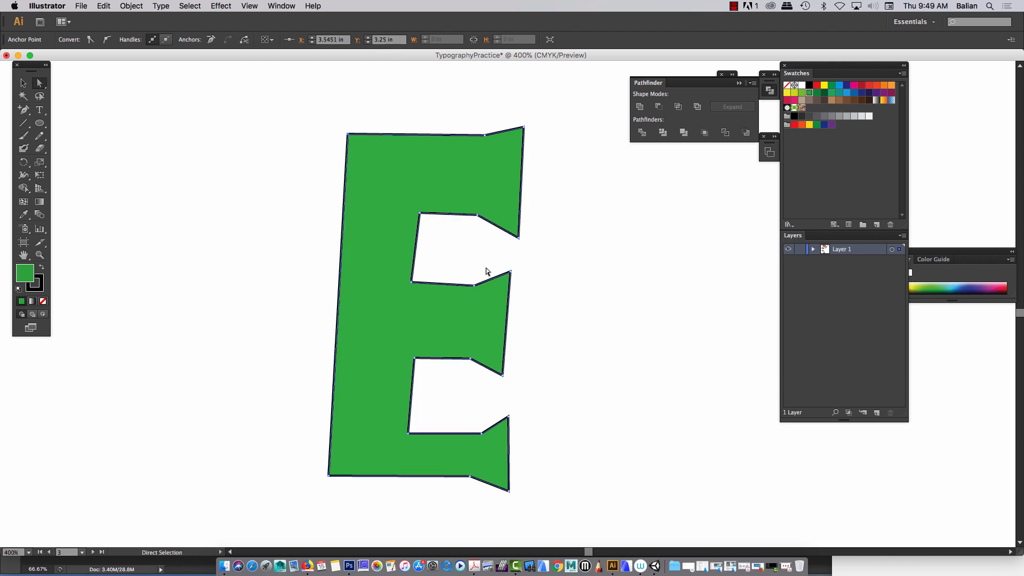
{"action": "left_click_drag", "start_coordinate": [399, 300], "coordinate": [422, 295]}
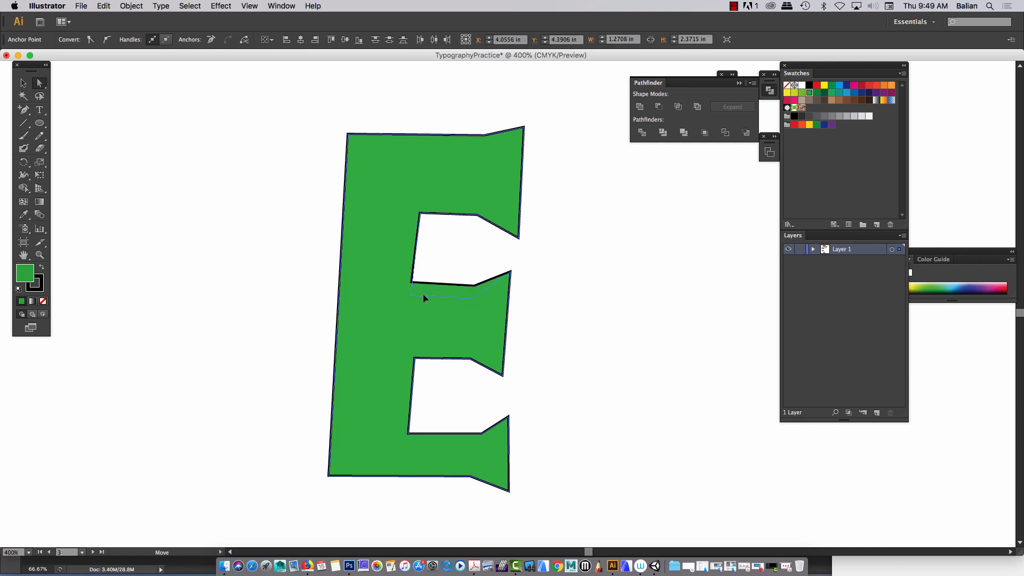
{"action": "left_click_drag", "start_coordinate": [534, 283], "coordinate": [511, 282]}
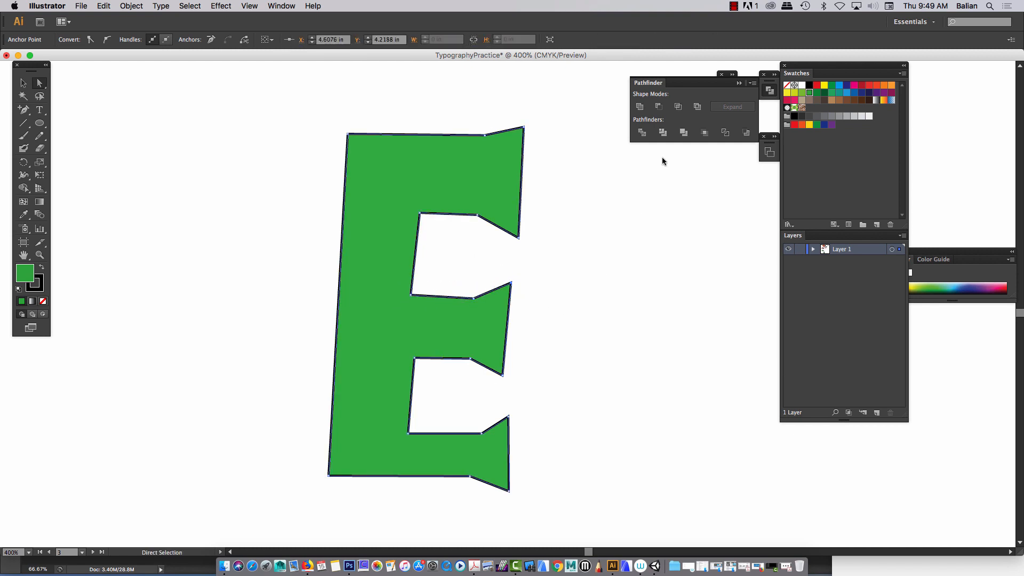
{"action": "left_click", "coordinate": [734, 6]}
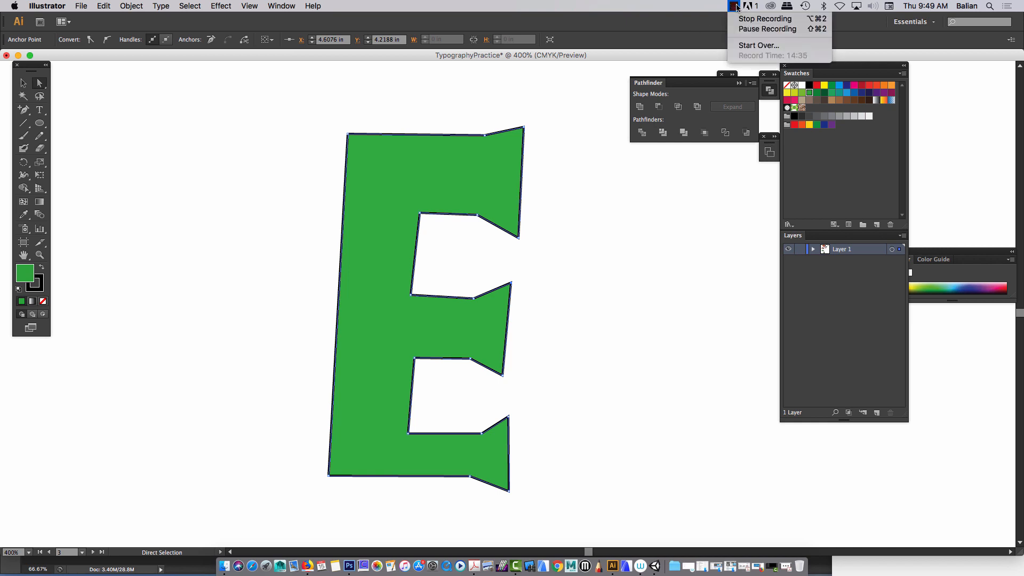